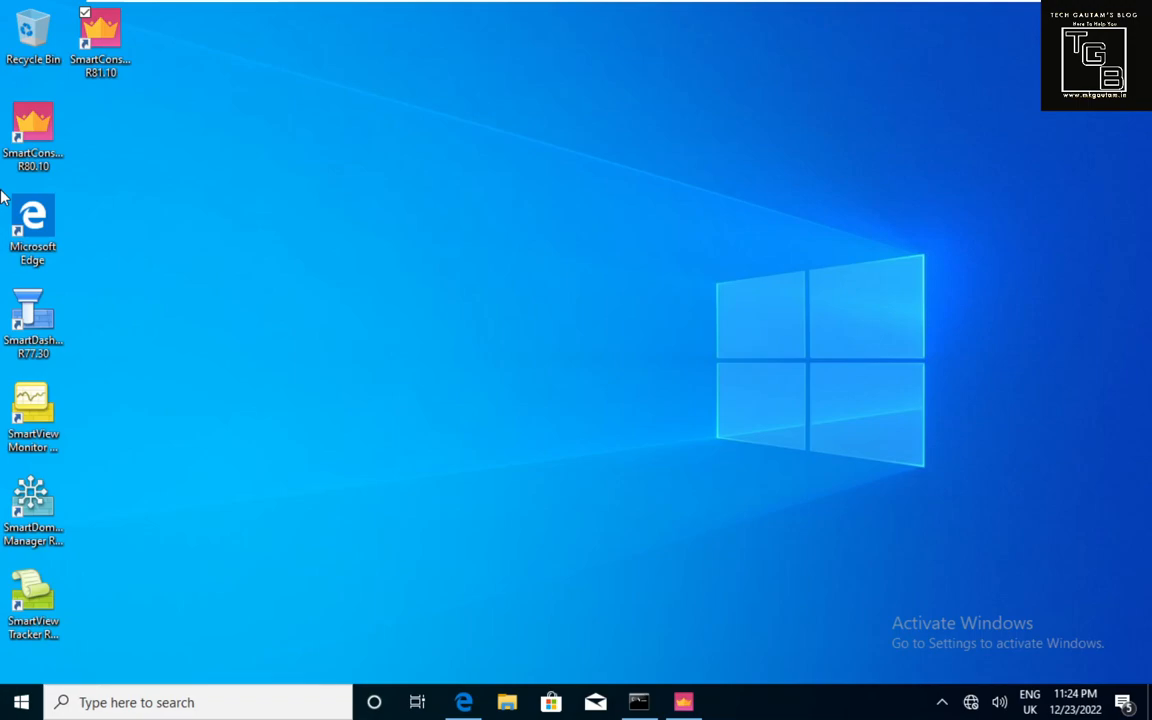
# Launch SmartConsole R81.10 from its desktop shortcut.
pyautogui.click(126, 64)
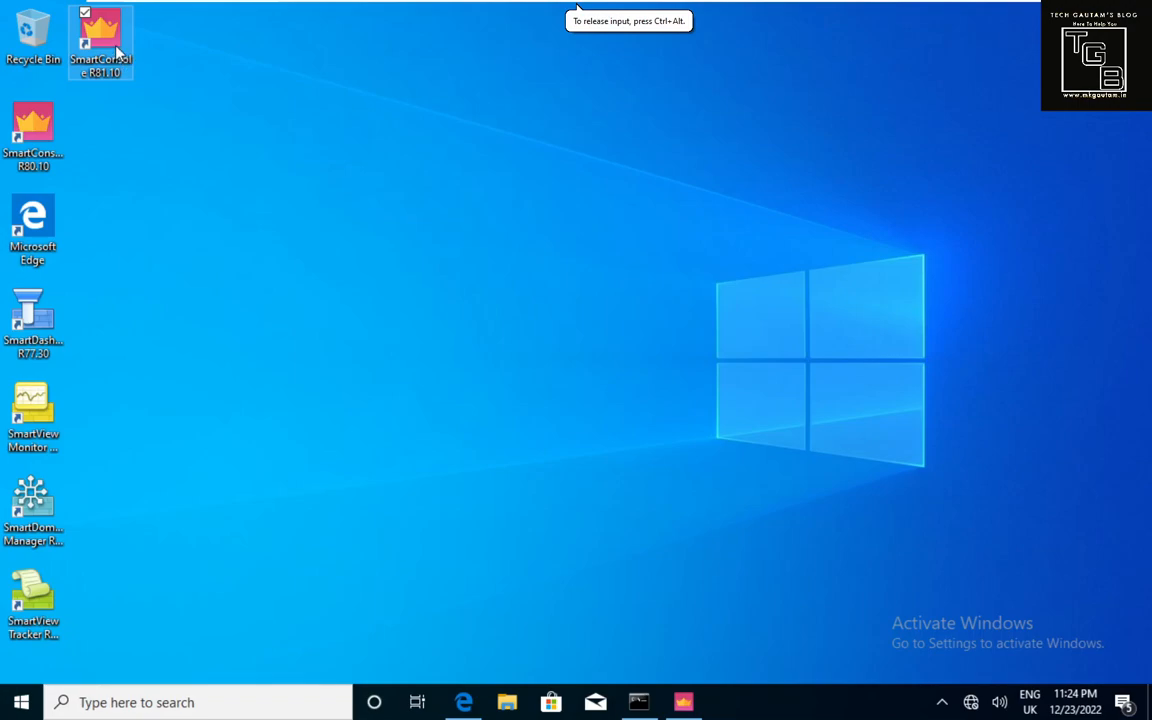
pyautogui.doubleClick(116, 46)
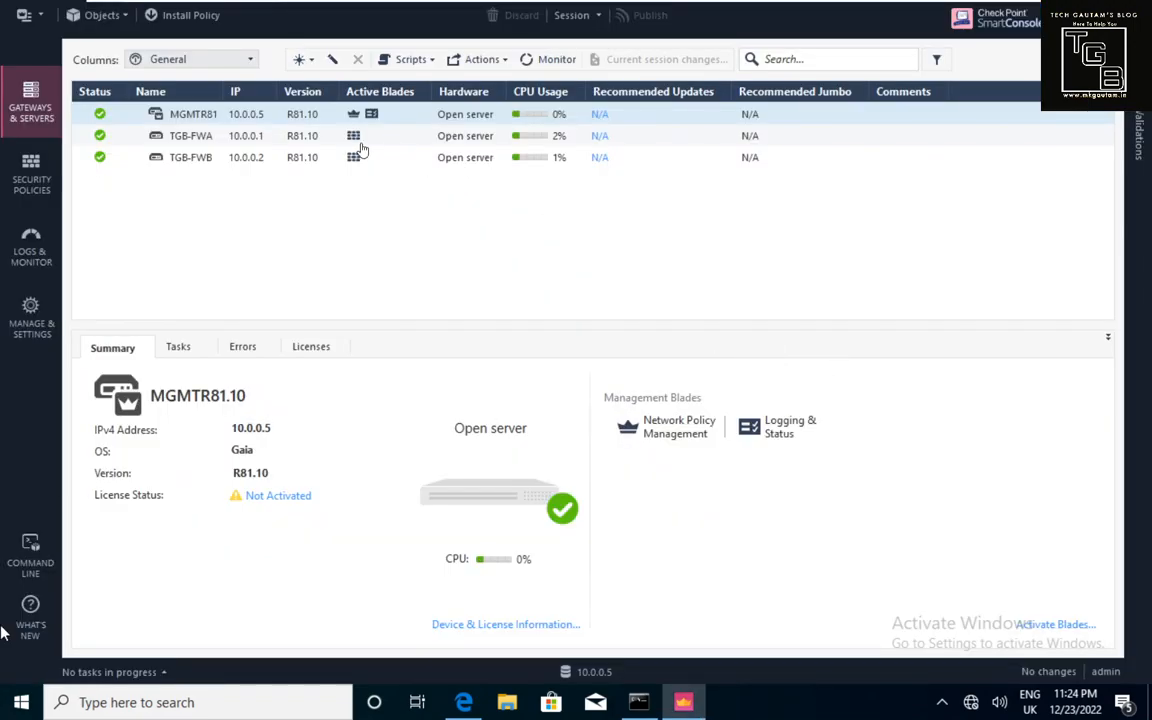
# Review the TGB-FWA and TGB-FWB gateway summaries in Gateways & Servers.
pyautogui.click(188, 114)
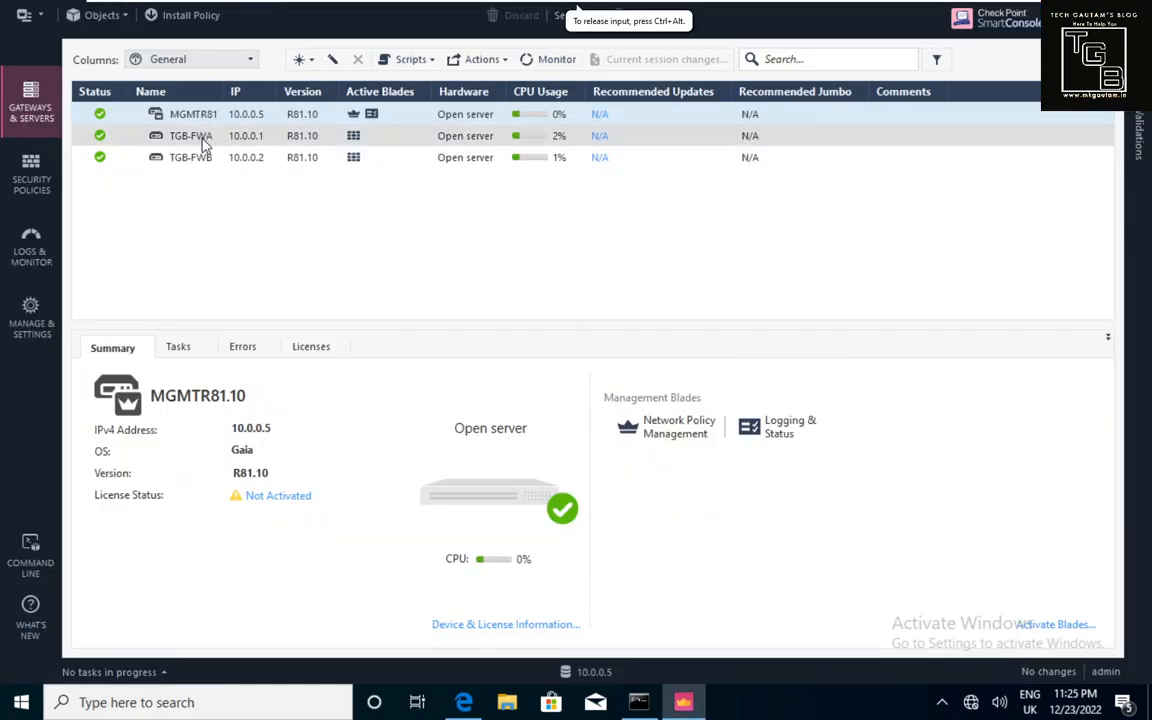
pyautogui.click(200, 140)
pyautogui.click(205, 160)
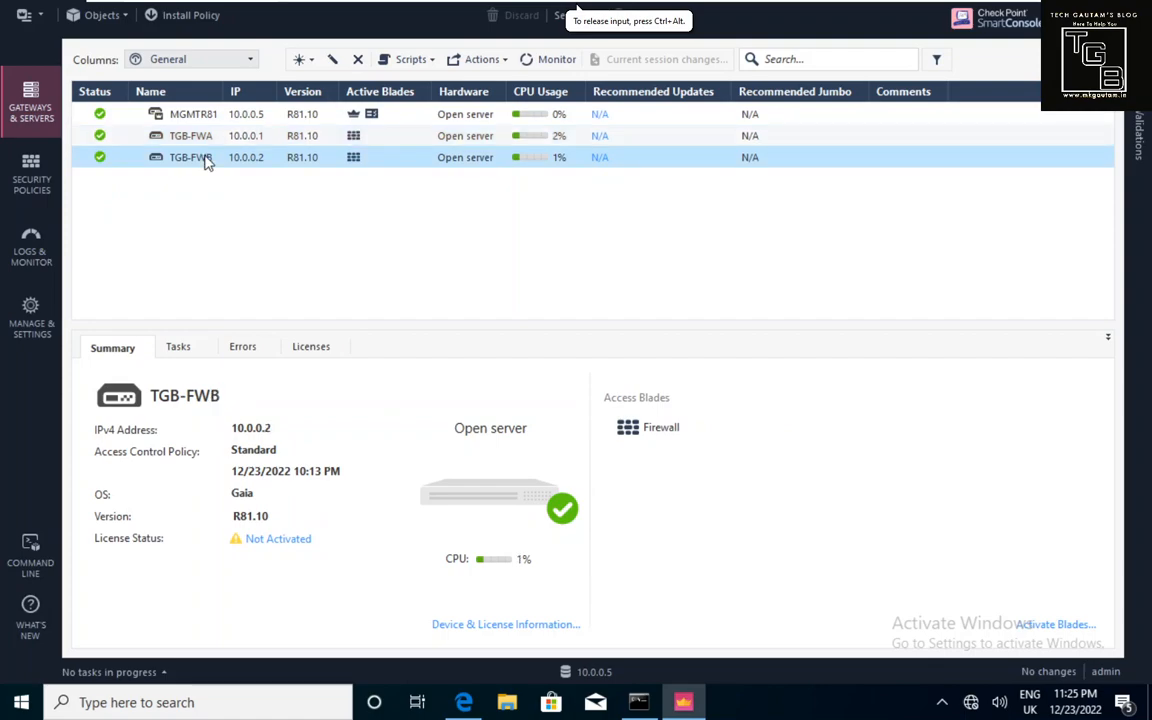
pyautogui.click(202, 140)
pyautogui.click(206, 158)
pyautogui.click(205, 140)
pyautogui.click(203, 158)
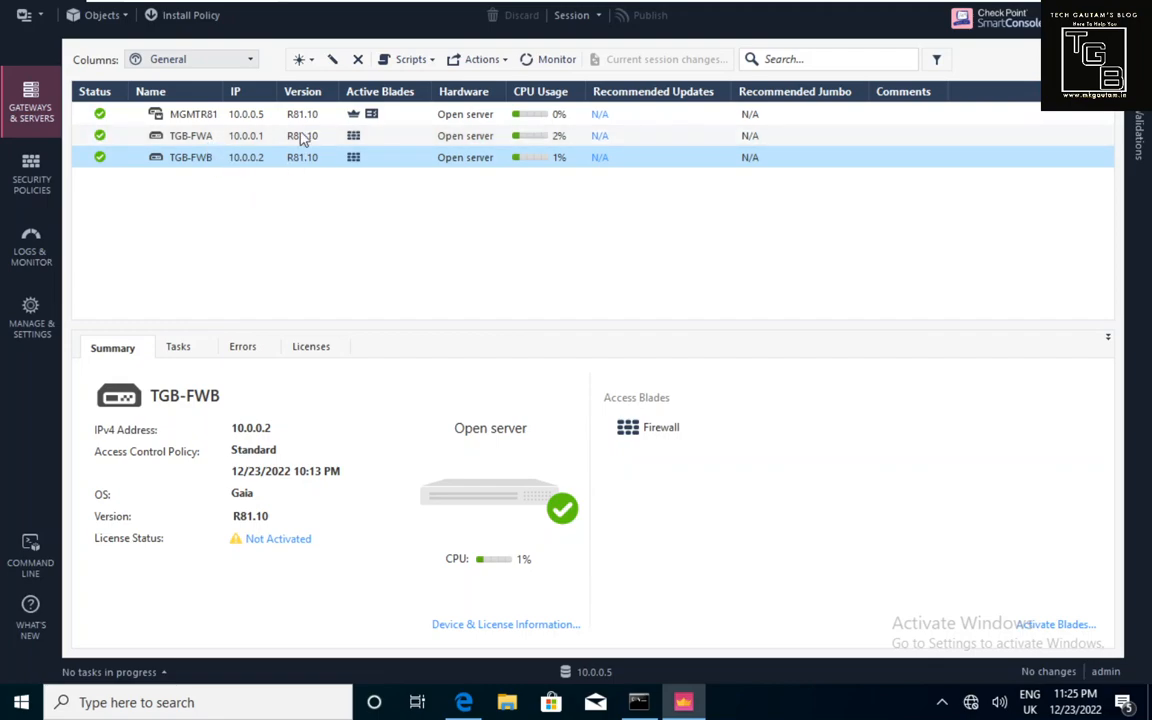
# Start creating a new gateway cluster from the New menu's Cluster option.
pyautogui.click(308, 66)
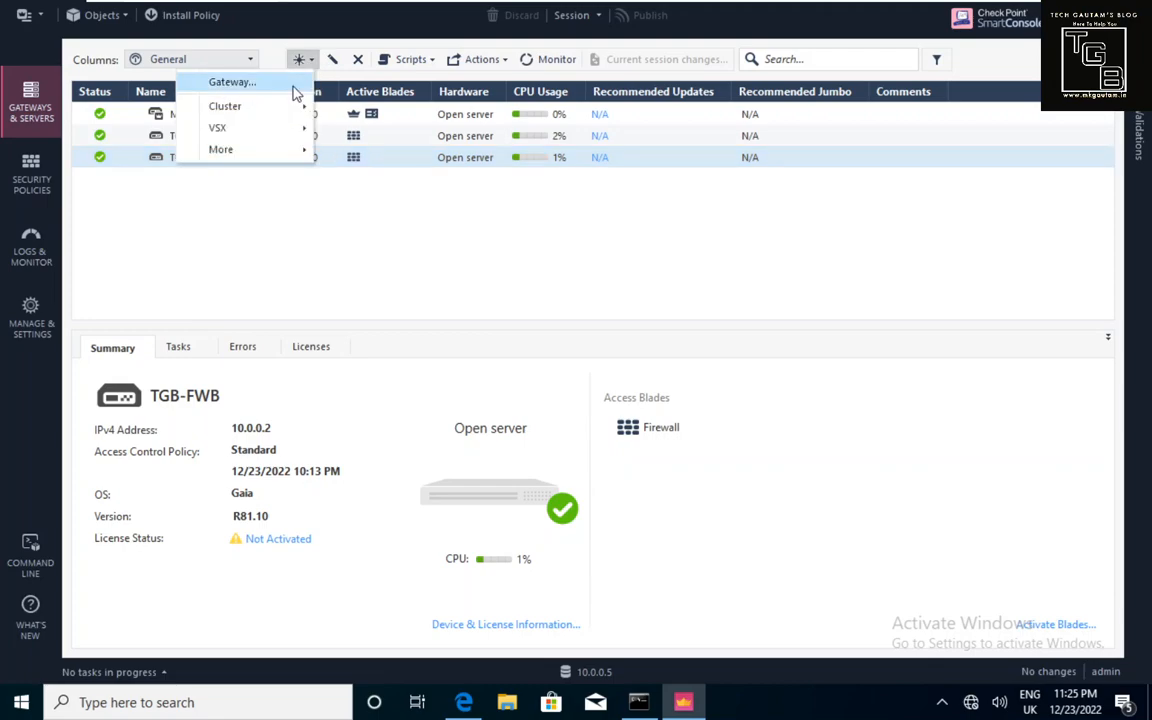
pyautogui.moveTo(278, 110)
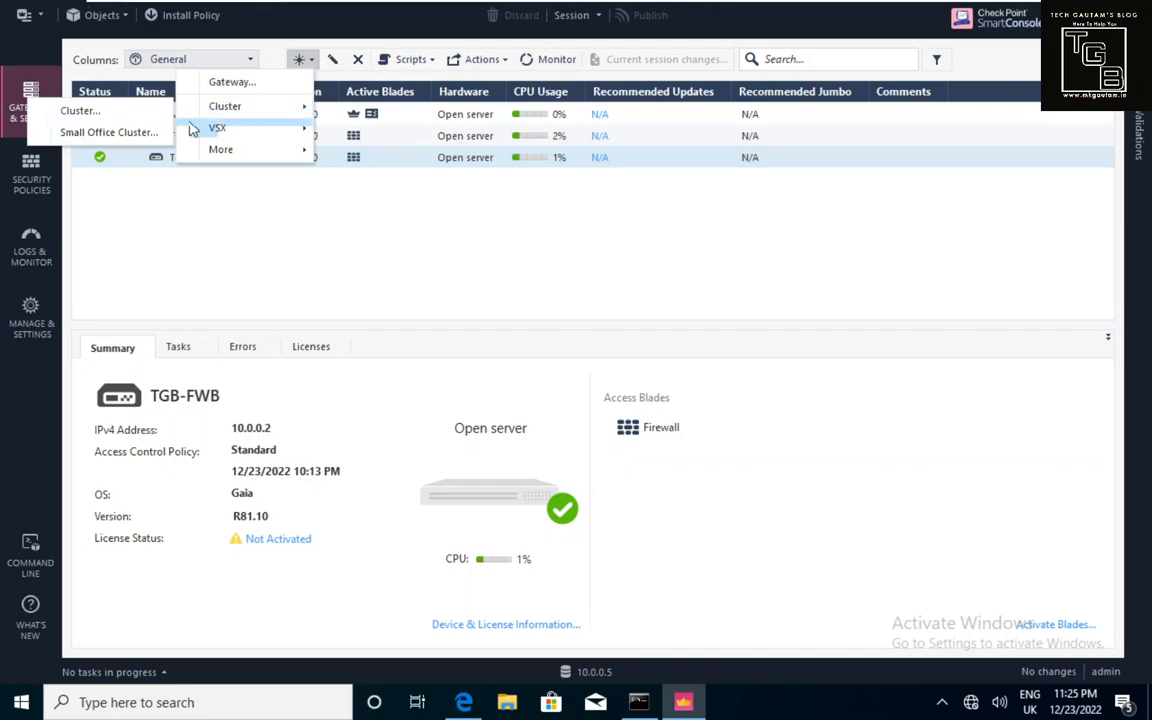
pyautogui.click(136, 111)
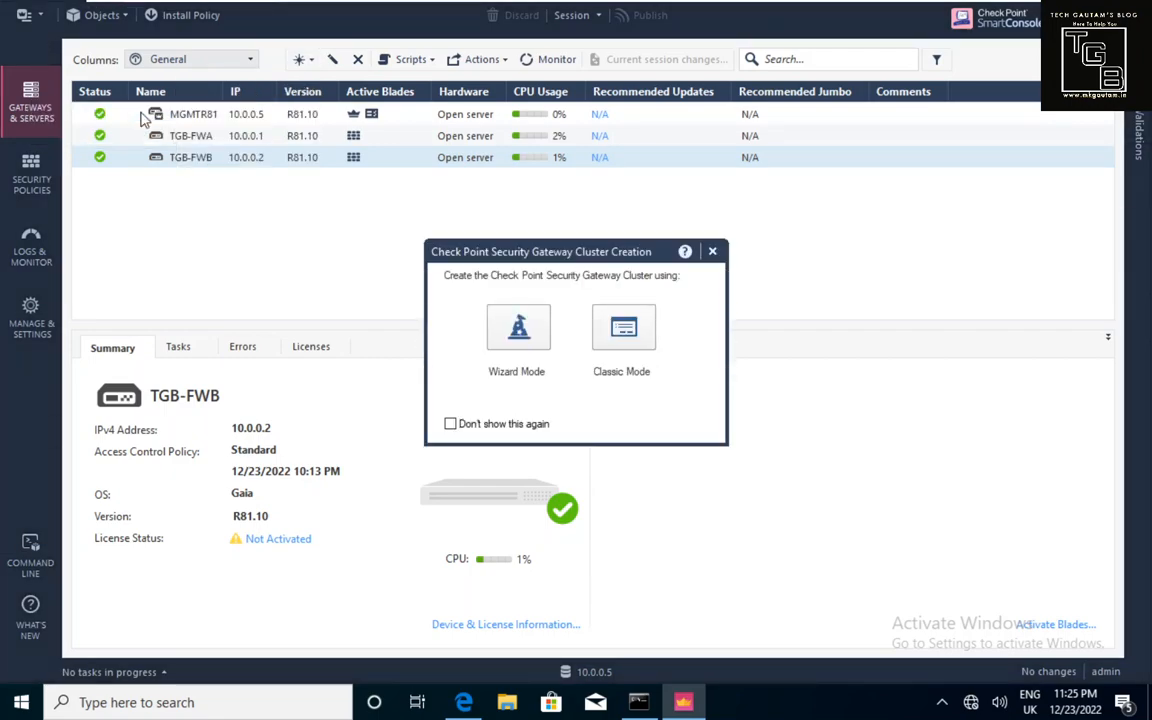
# Choose Wizard Mode and name the cluster TGB-R81-Cluster.
pyautogui.click(517, 336)
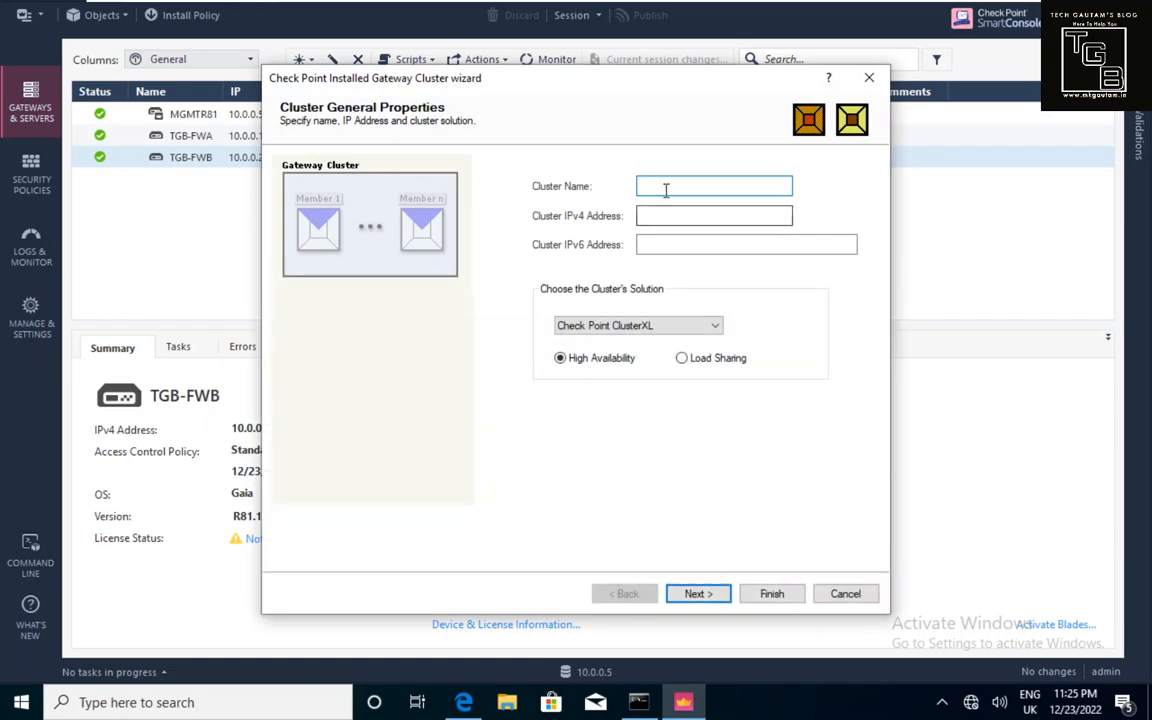
pyautogui.write('TGB')
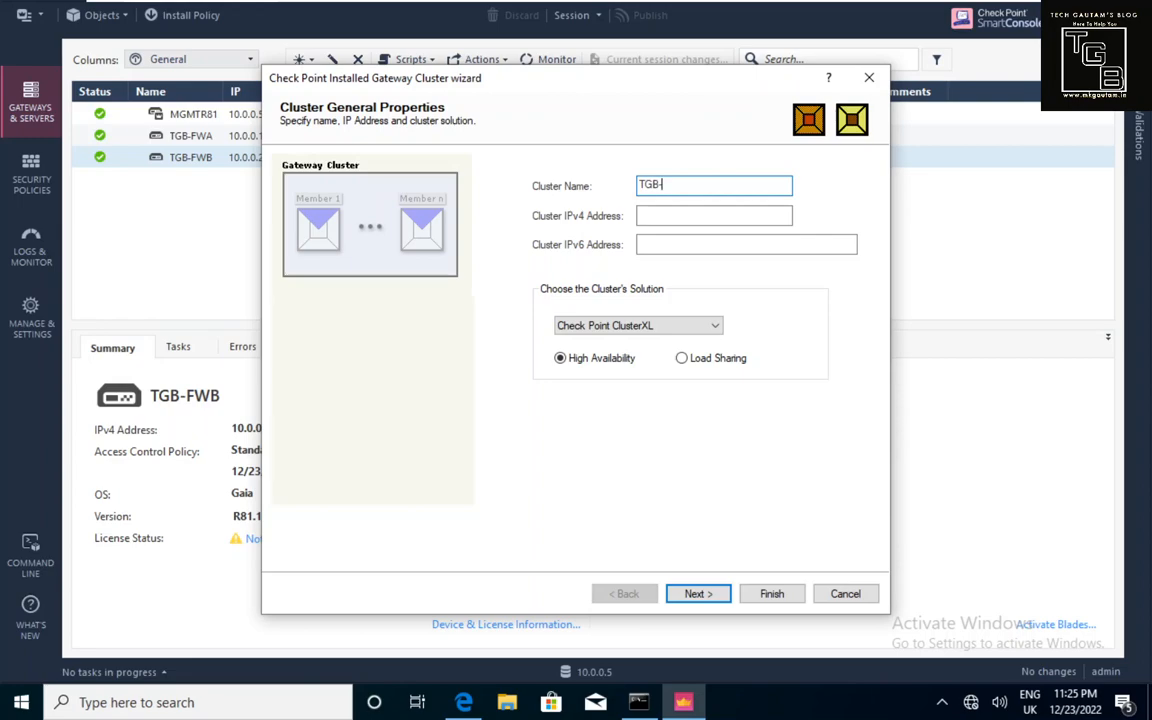
pyautogui.write('-R81-Cluster')
pyautogui.click(707, 215)
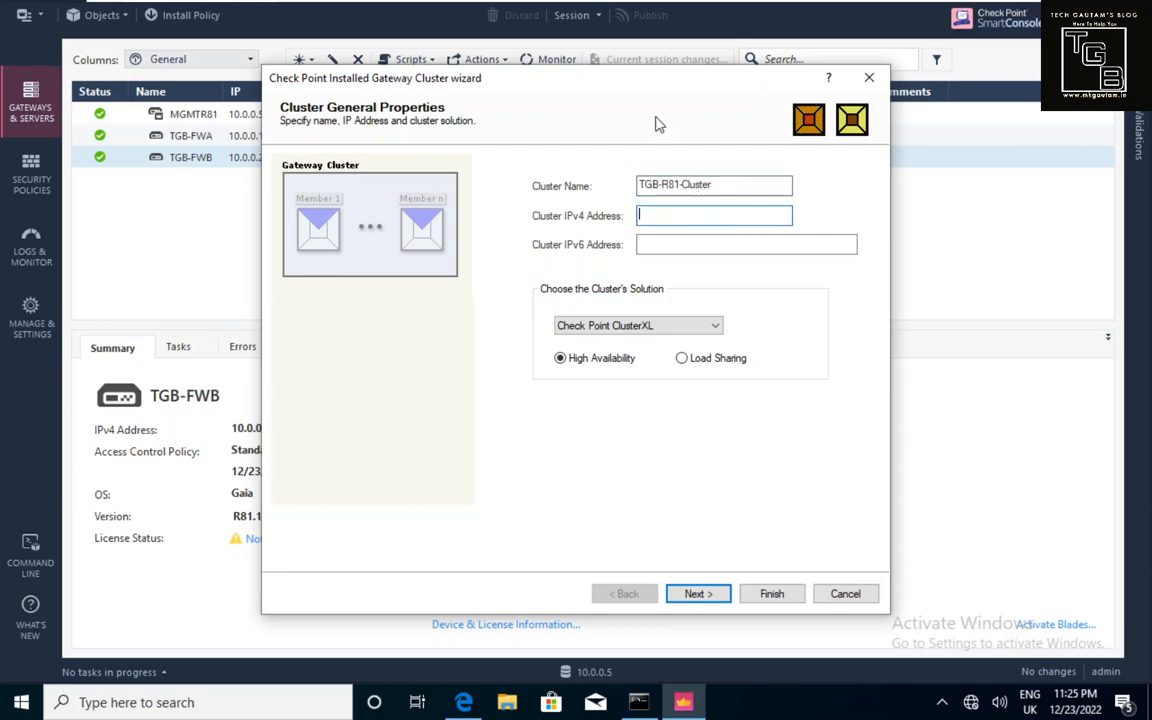
pyautogui.moveTo(646, 85); pyautogui.dragTo(727, 147)
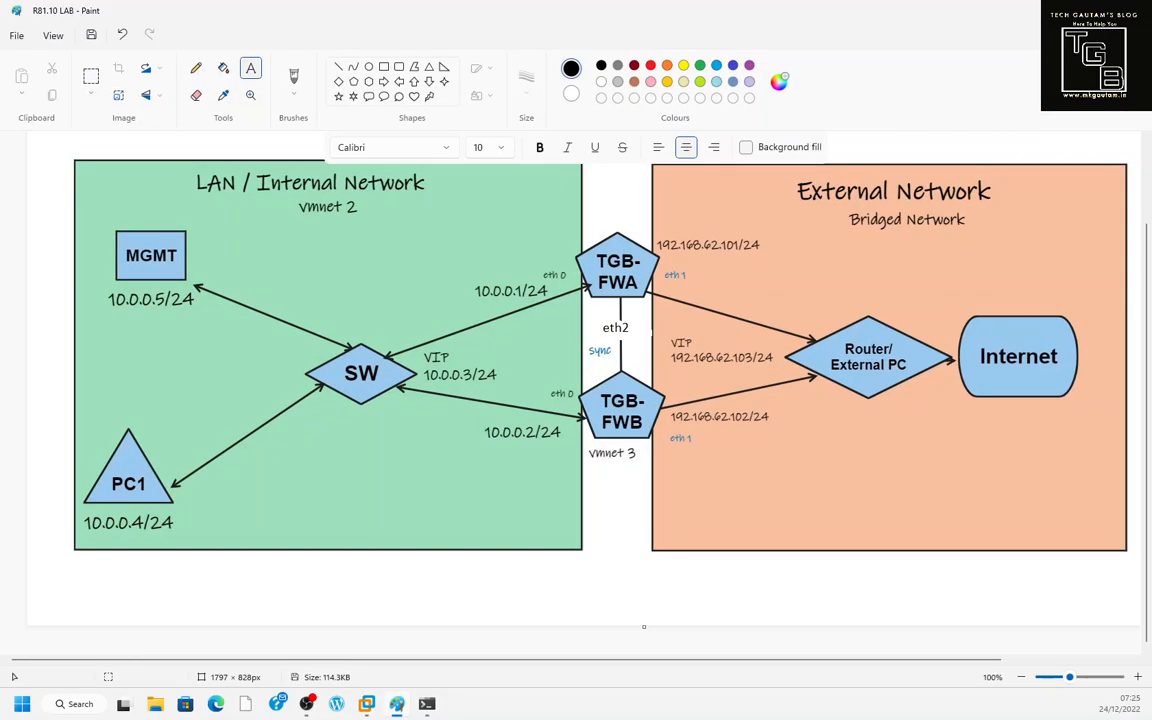
pyautogui.moveTo(474, 376); pyautogui.dragTo(453, 370)
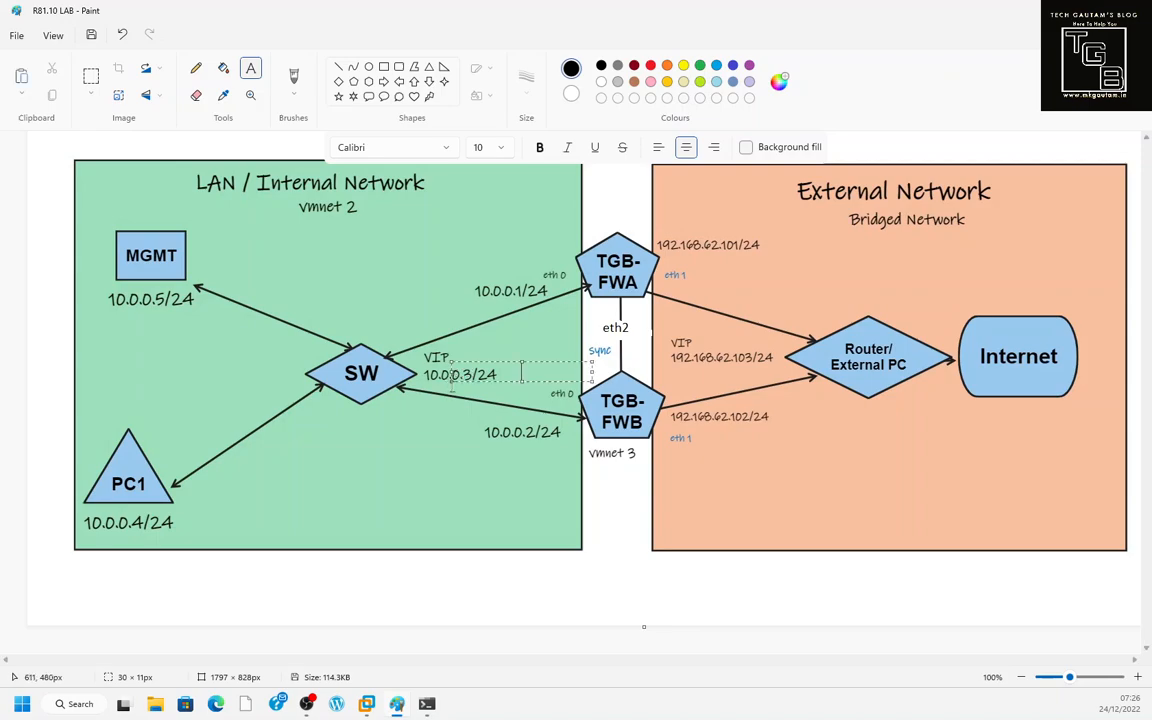
pyautogui.click(446, 412)
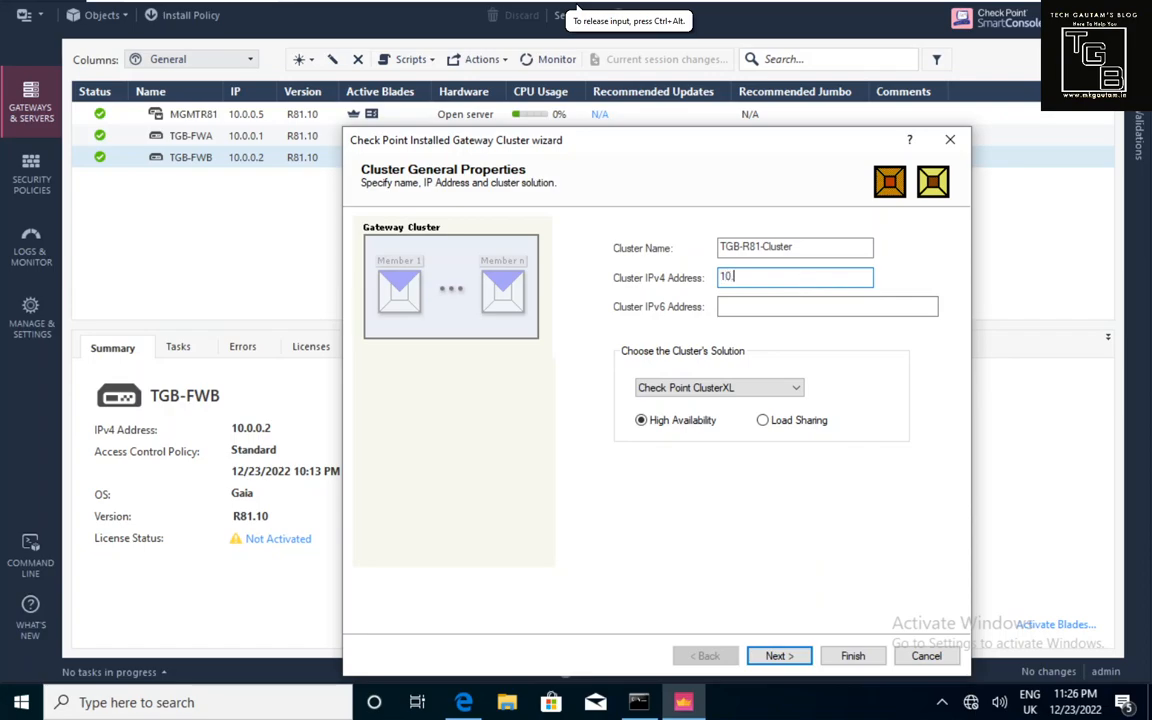
# Set cluster IPv4 address 10.0.0.3, keep ClusterXL High Availability, and continue.
pyautogui.write('3')
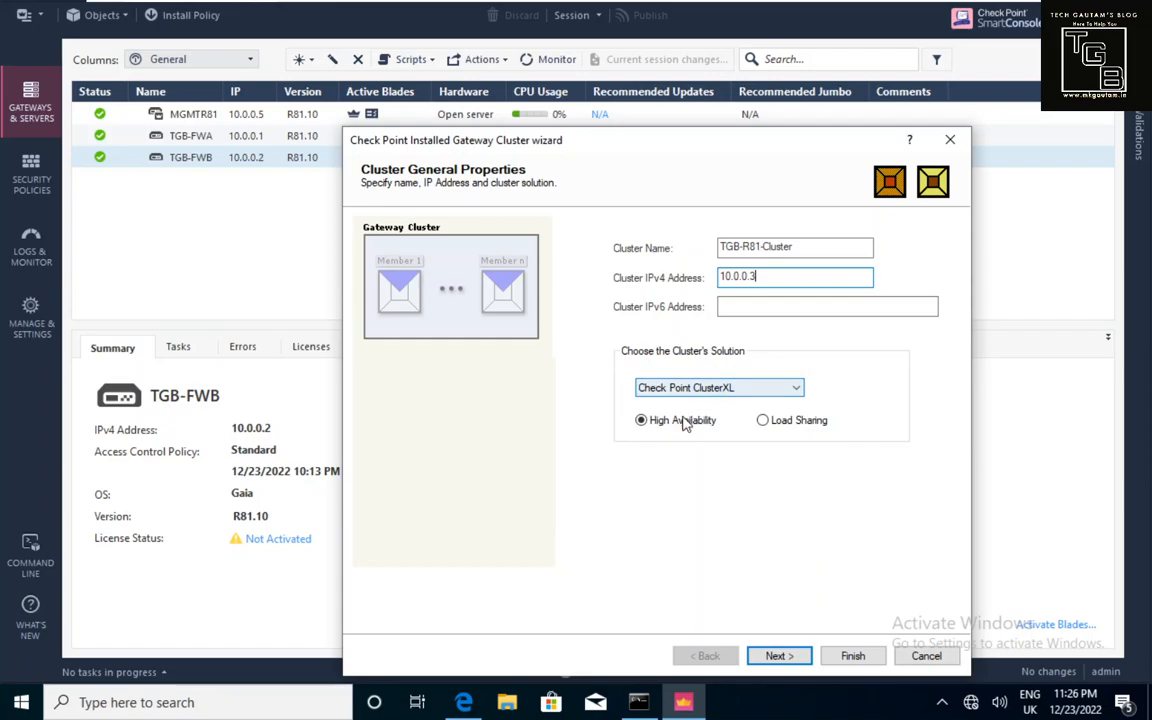
pyautogui.click(757, 391)
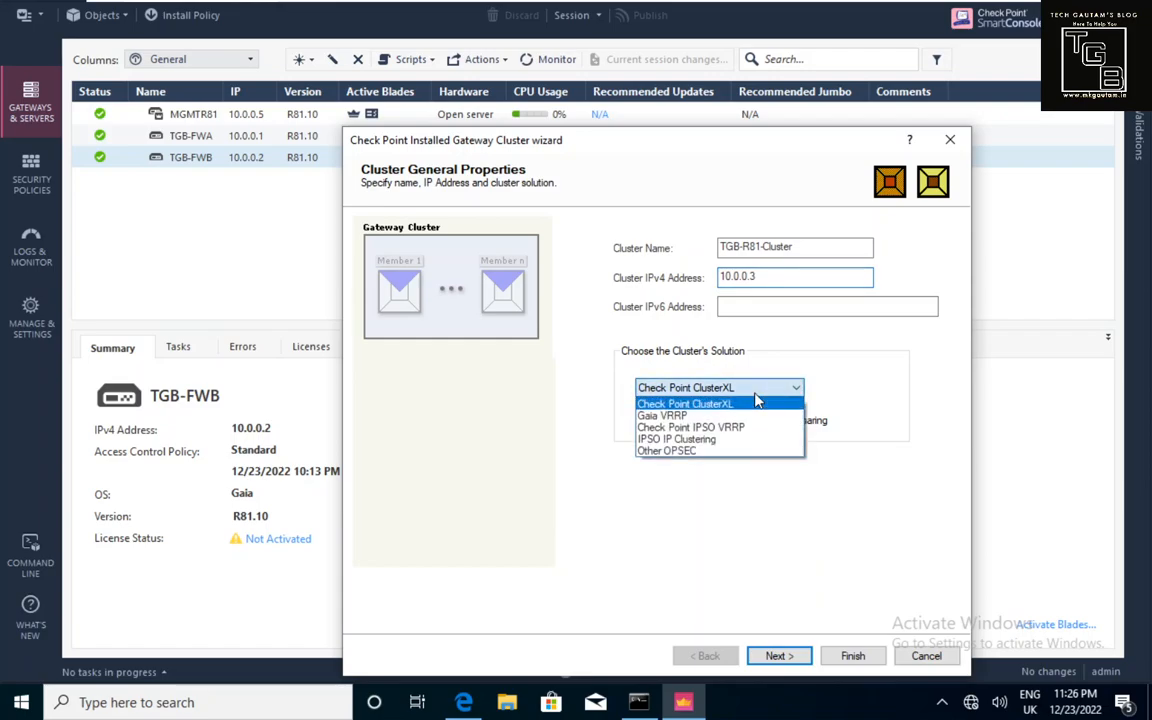
pyautogui.click(708, 416)
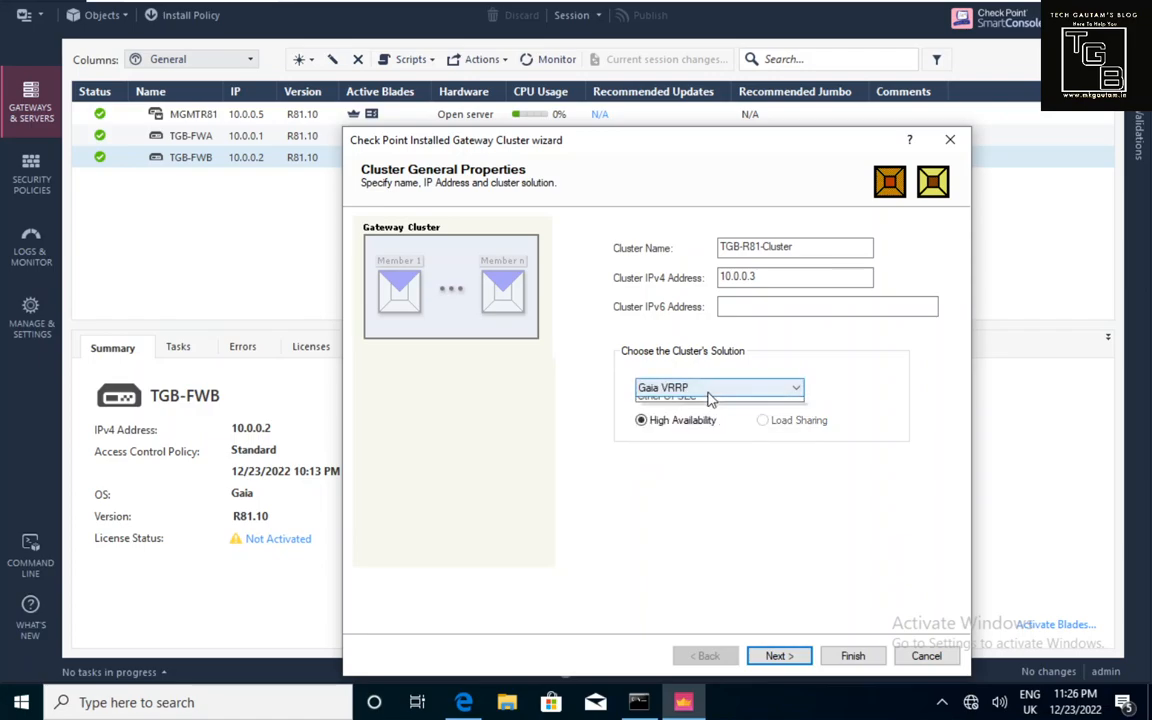
pyautogui.click(709, 392)
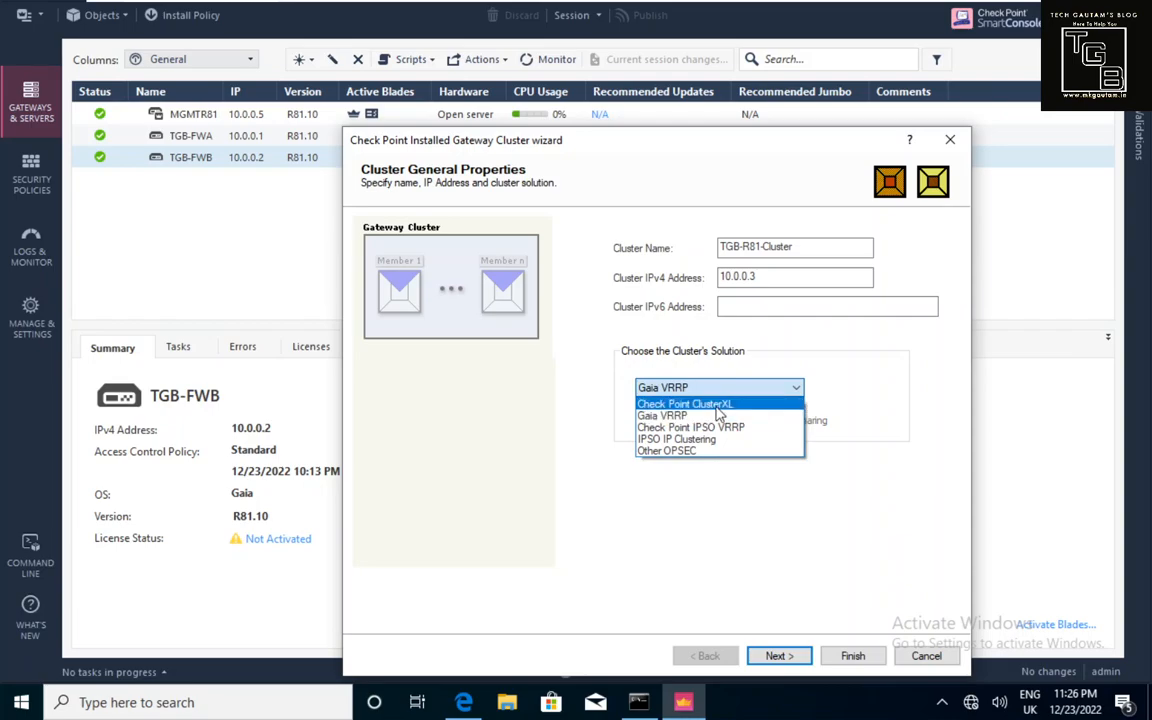
pyautogui.click(717, 405)
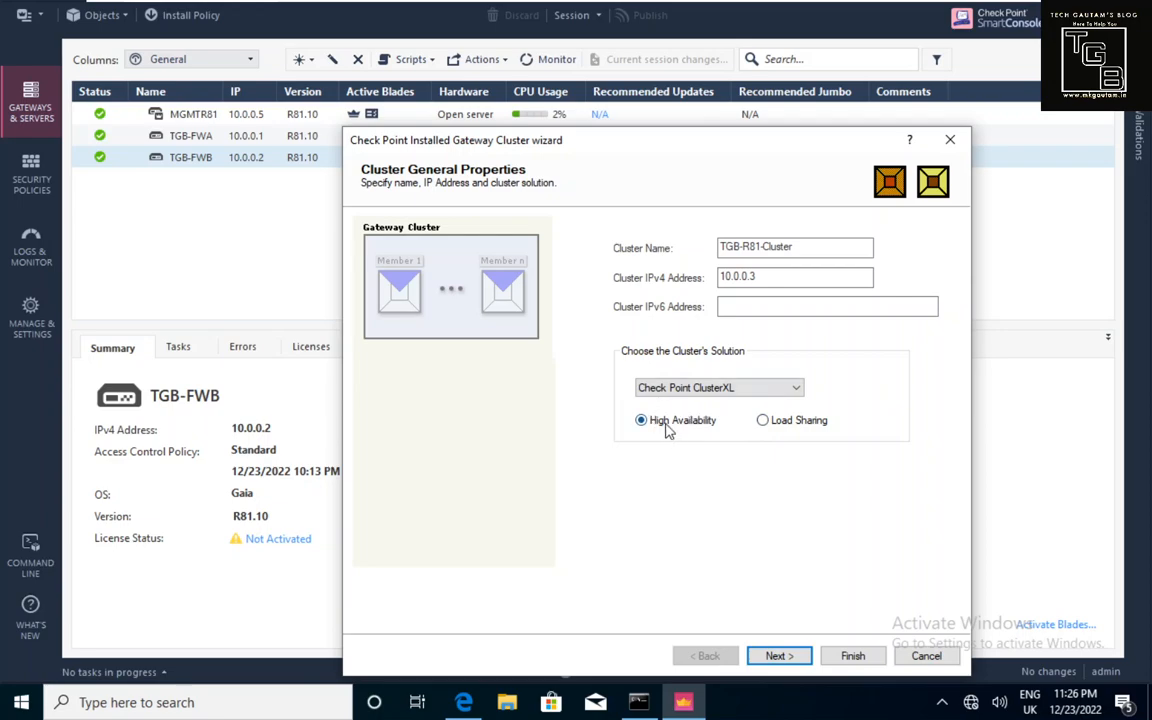
pyautogui.click(781, 656)
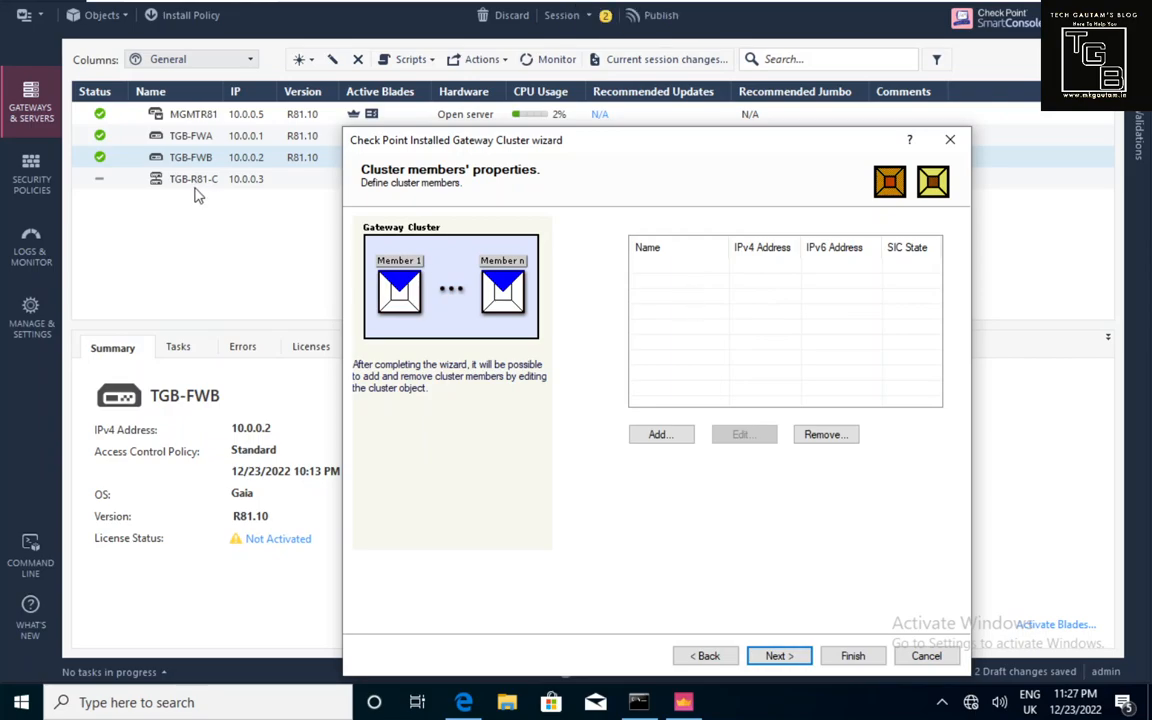
# Add existing gateway TGB-FWA as a cluster member, accepting the conversion and VPN-1 Power warnings.
pyautogui.click(657, 437)
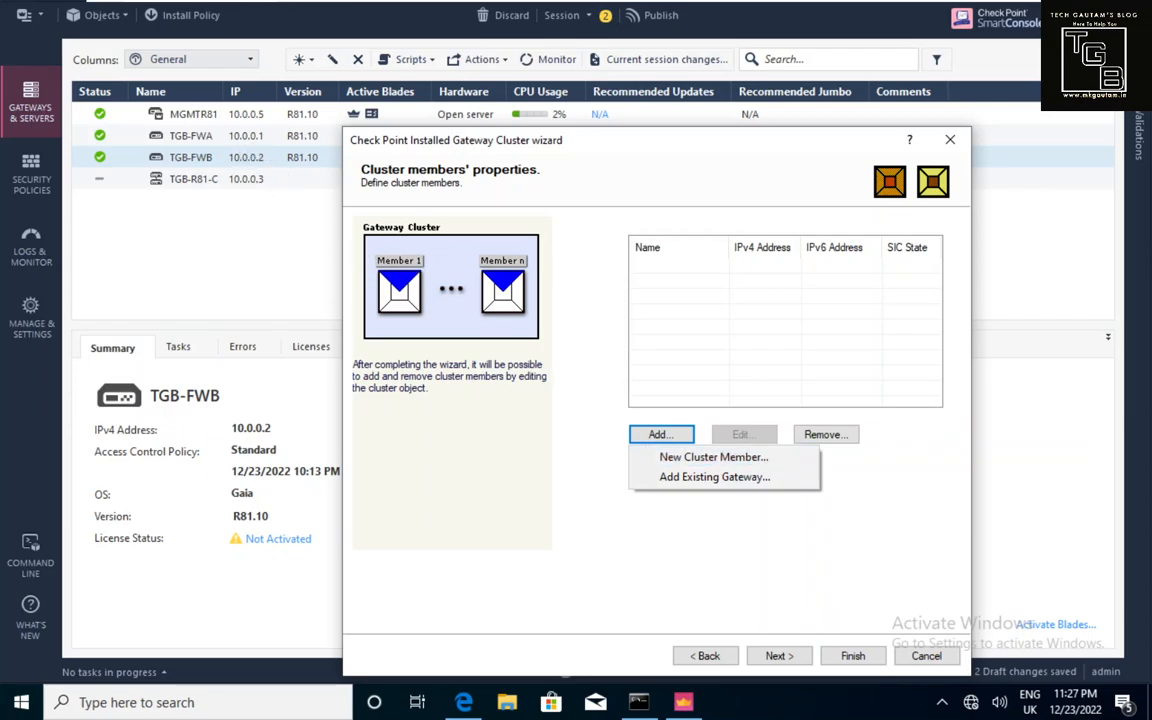
pyautogui.click(683, 485)
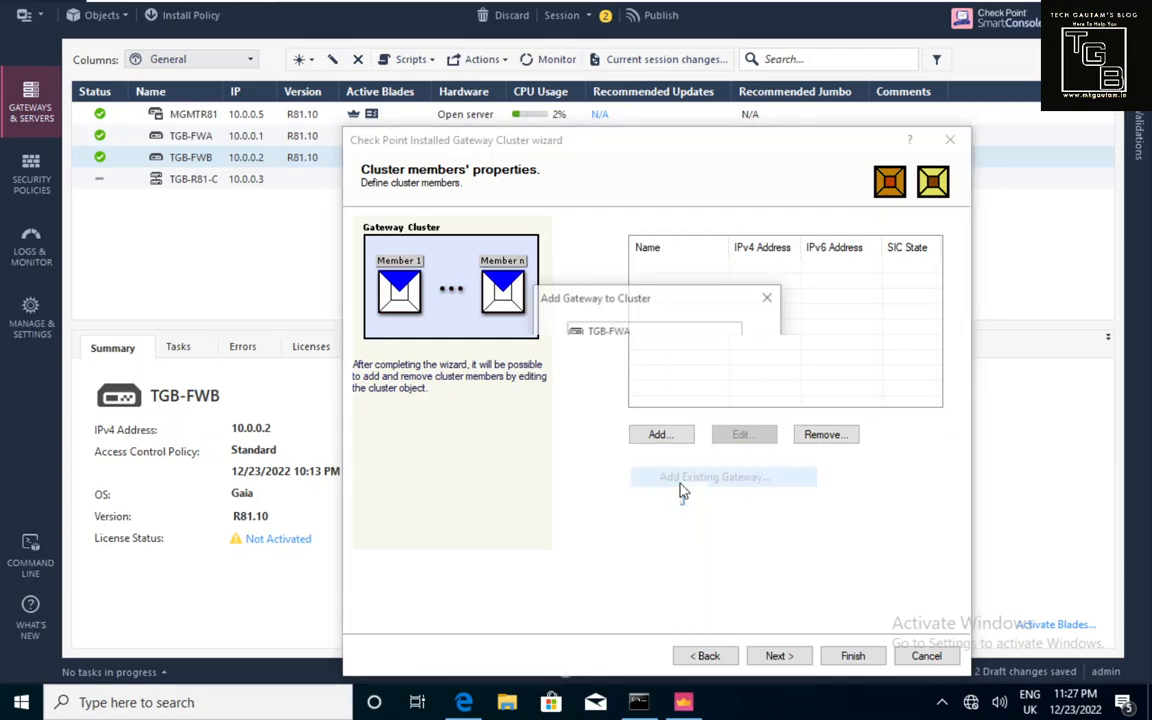
pyautogui.click(609, 331)
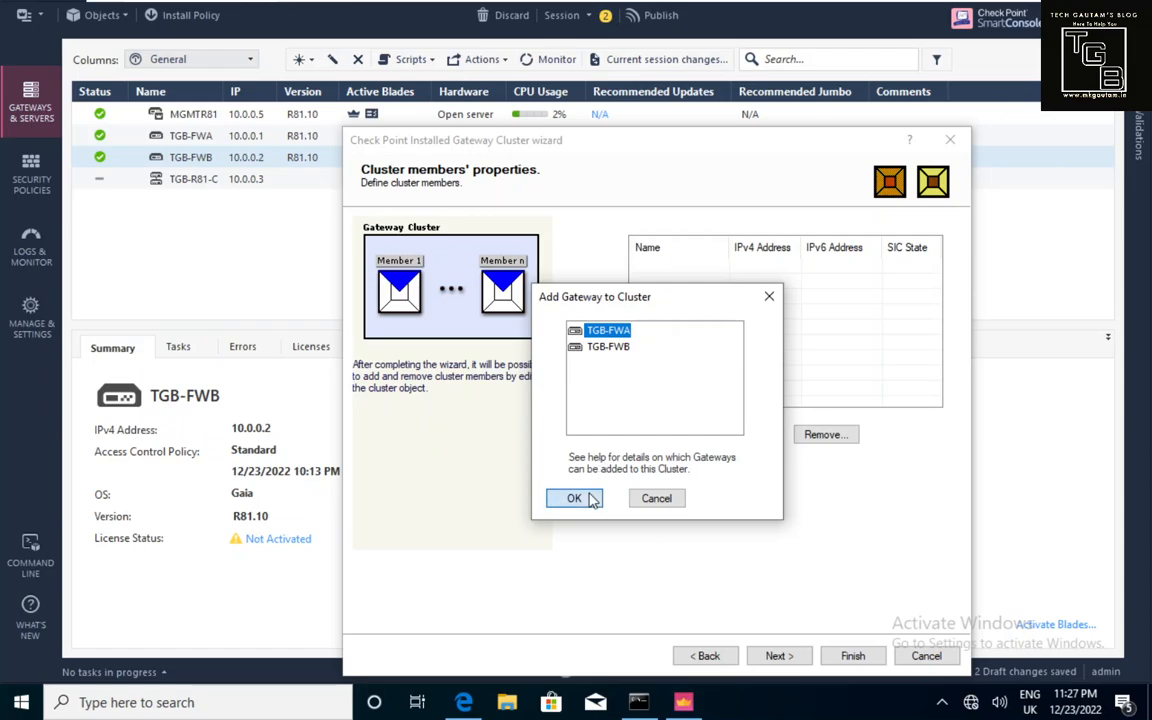
pyautogui.click(573, 498)
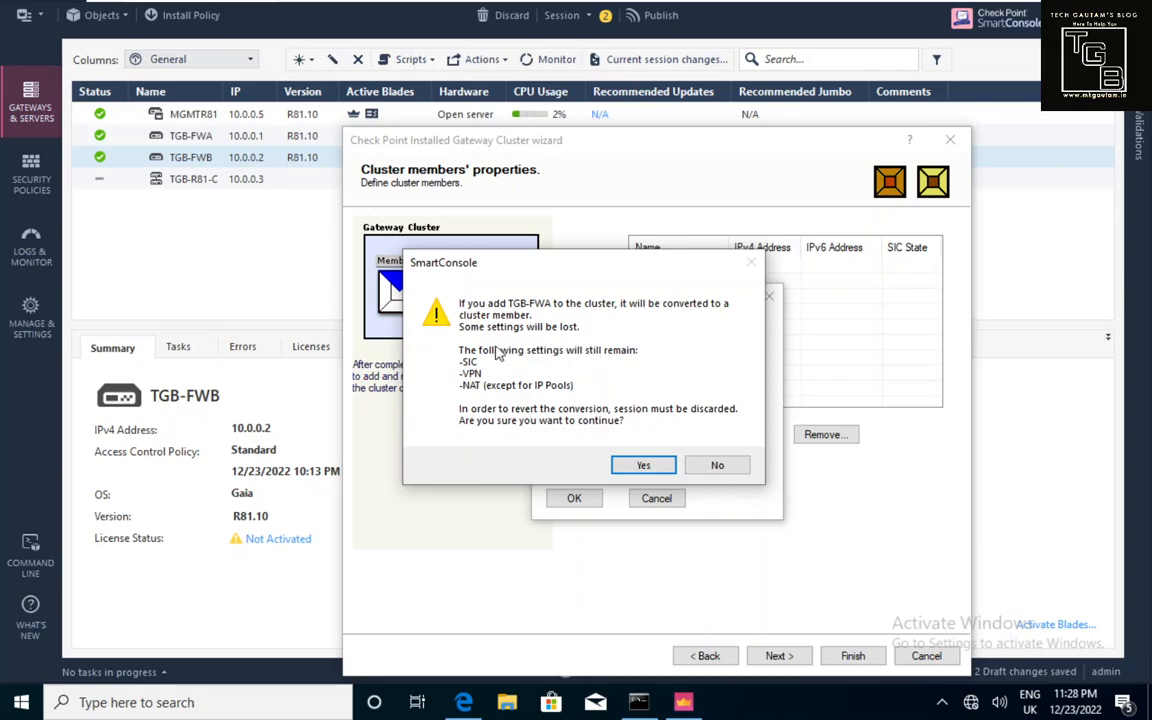
pyautogui.click(643, 467)
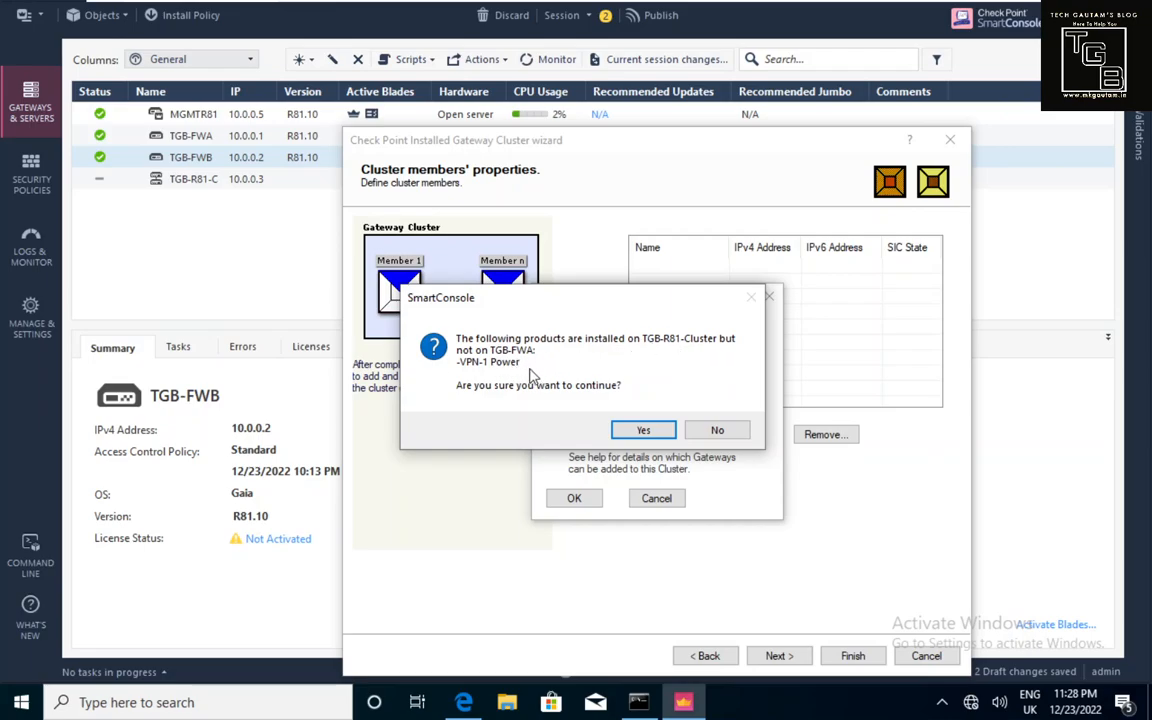
pyautogui.click(640, 430)
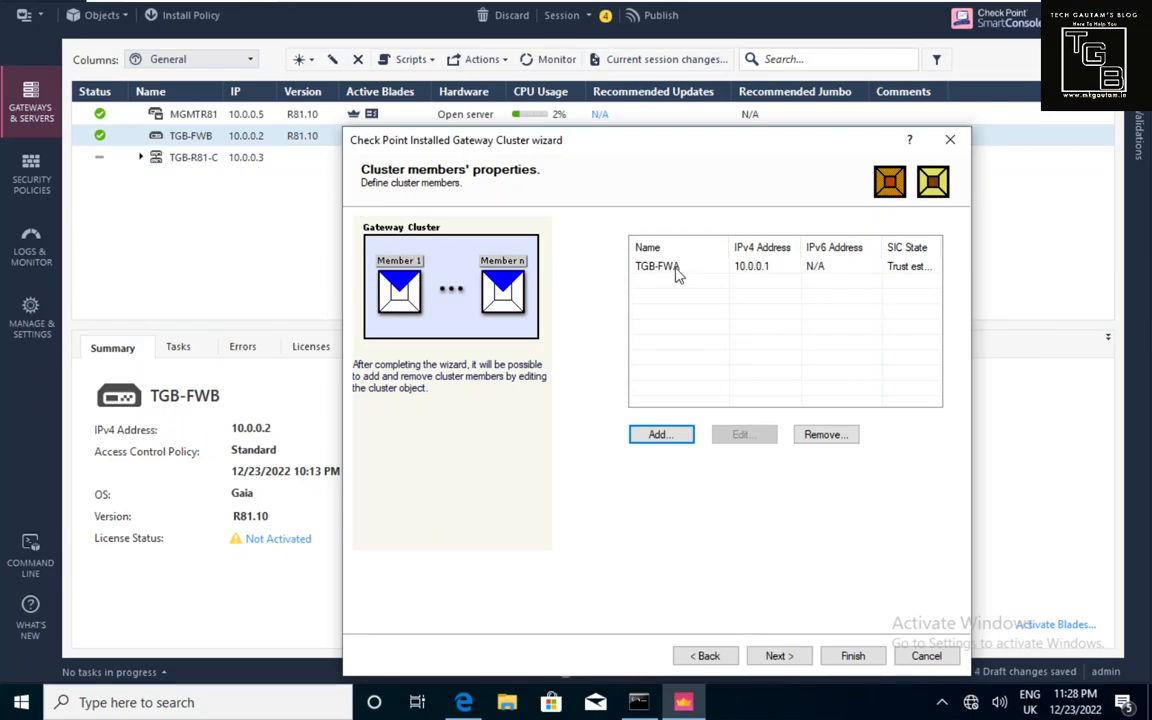
# Add TGB-FWB as the second cluster member, accepting both warnings, then continue.
pyautogui.click(662, 437)
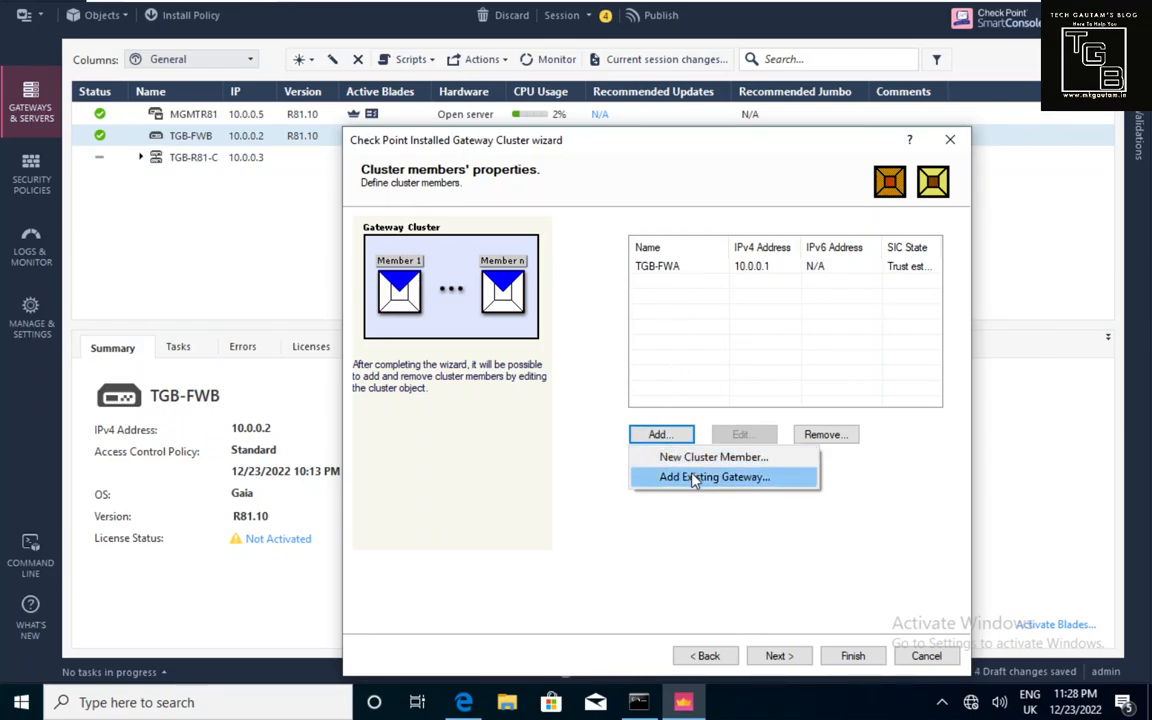
pyautogui.click(689, 477)
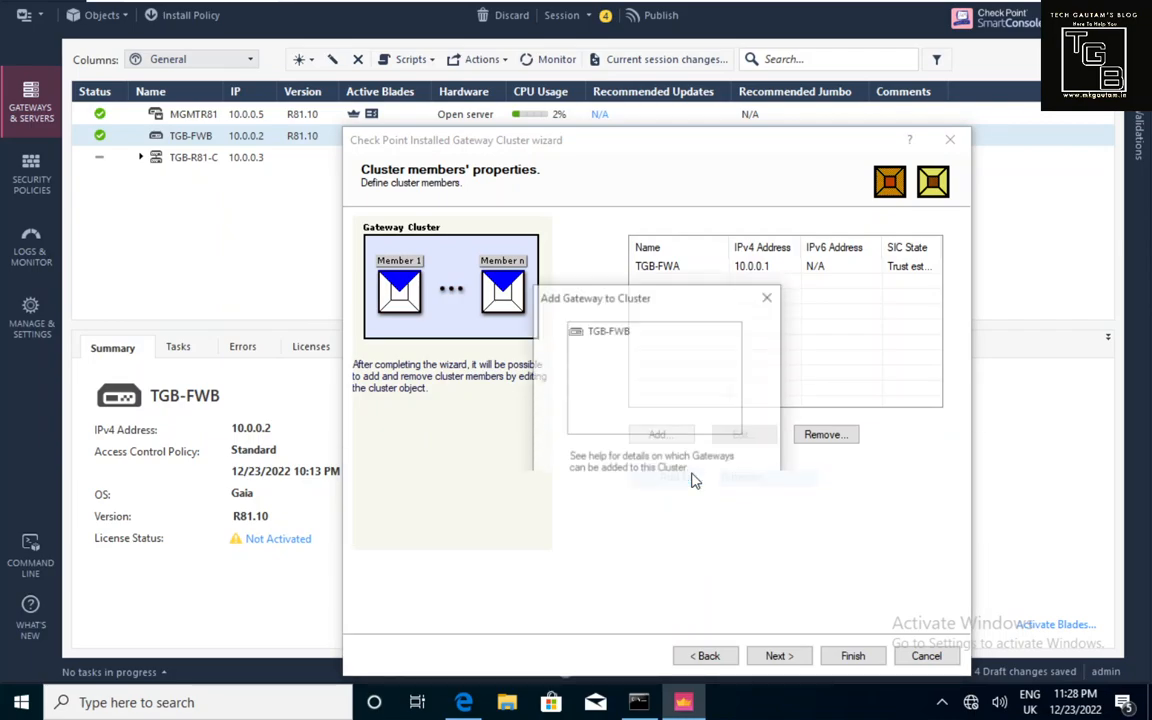
pyautogui.click(608, 331)
pyautogui.click(584, 496)
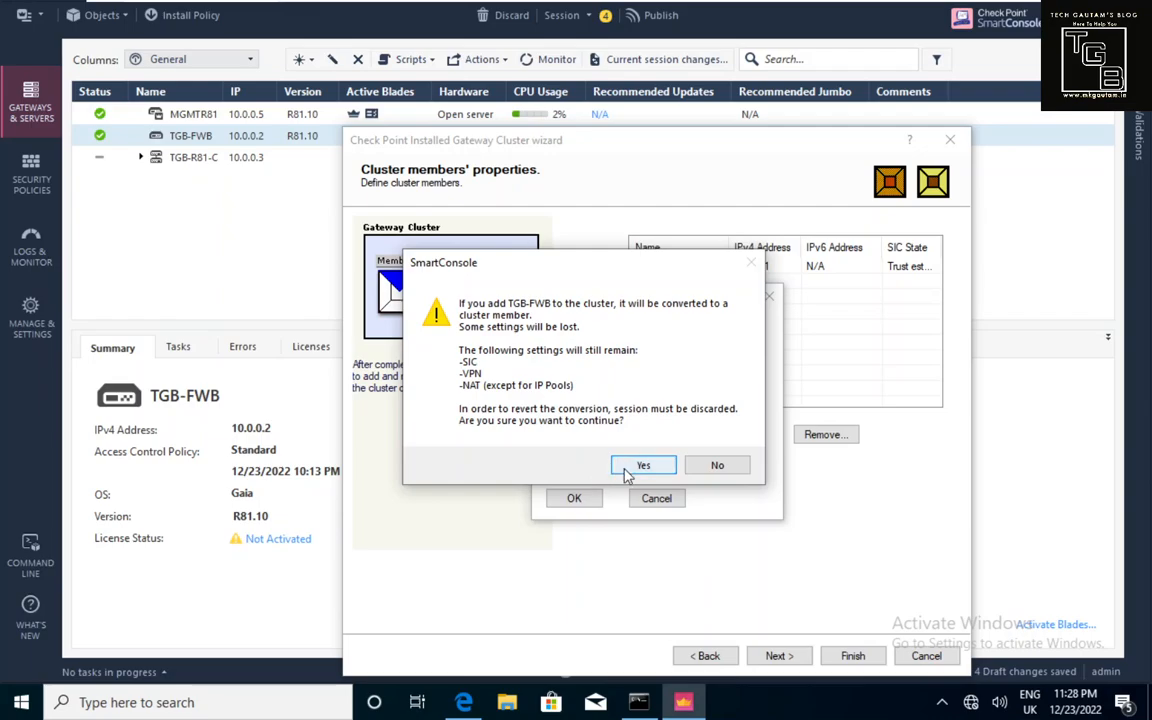
pyautogui.click(640, 466)
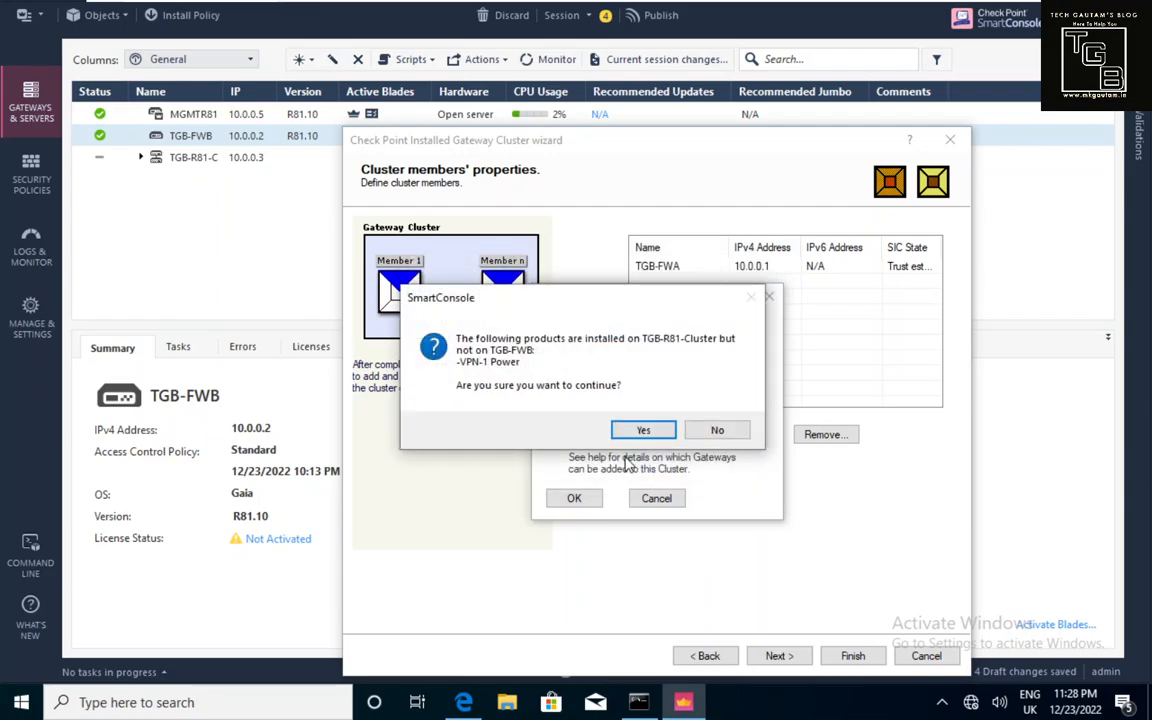
pyautogui.click(632, 437)
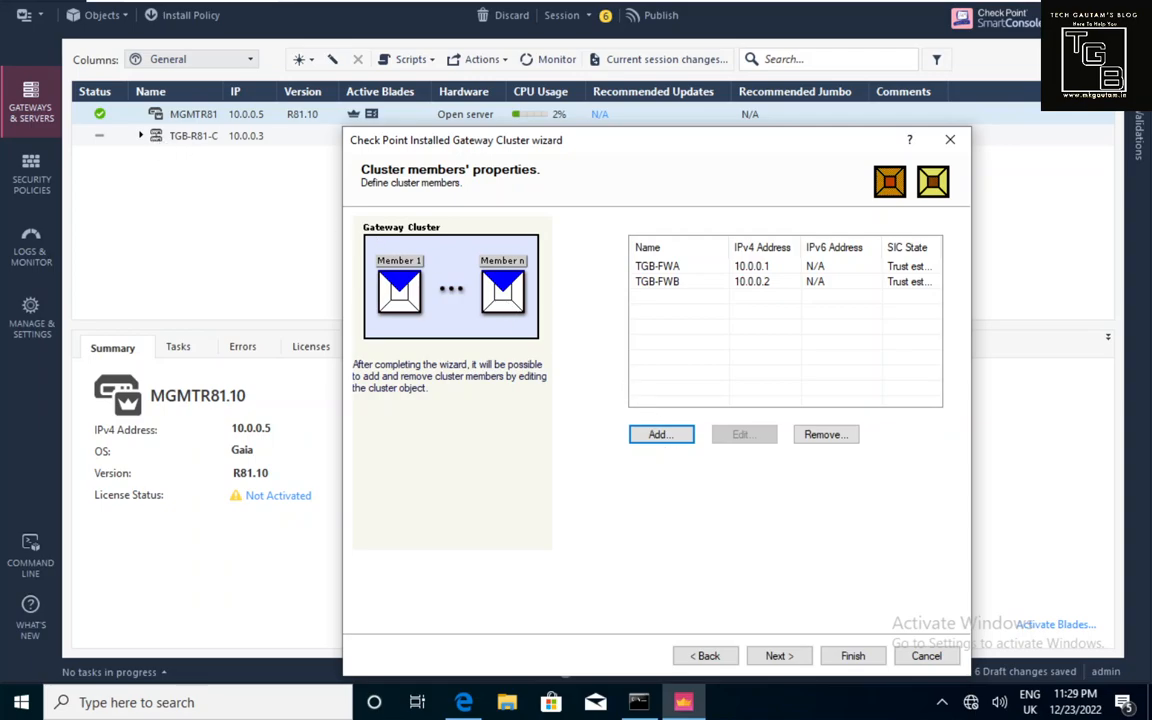
pyautogui.click(771, 657)
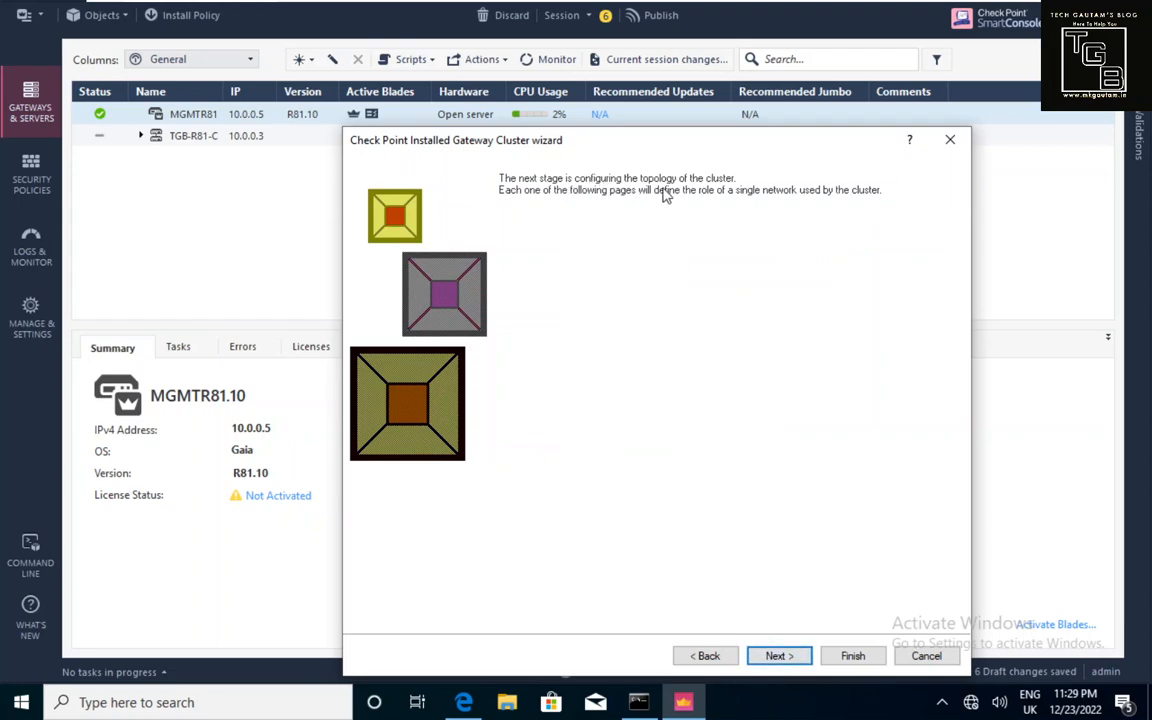
# Advance to the Cluster Topology page for network 1.1.1.0/255.255.255.0.
pyautogui.click(779, 656)
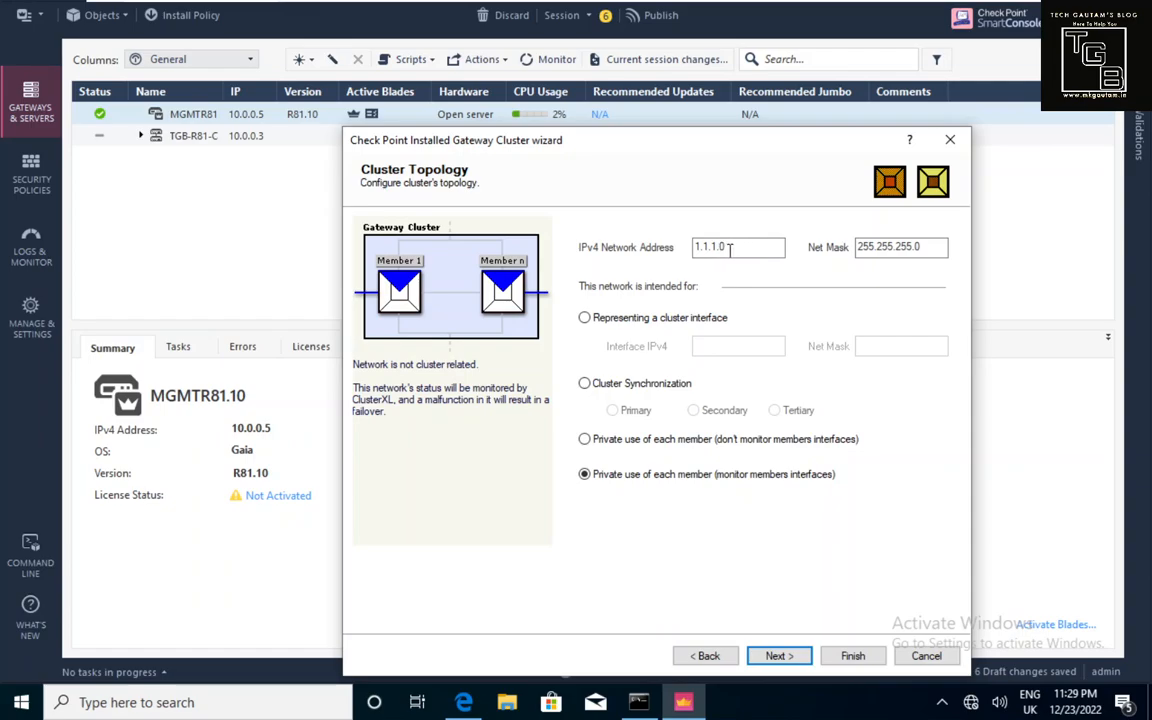
# Make 1.1.1.0 the primary synchronization network and move on to 192.168.62.0.
pyautogui.click(586, 386)
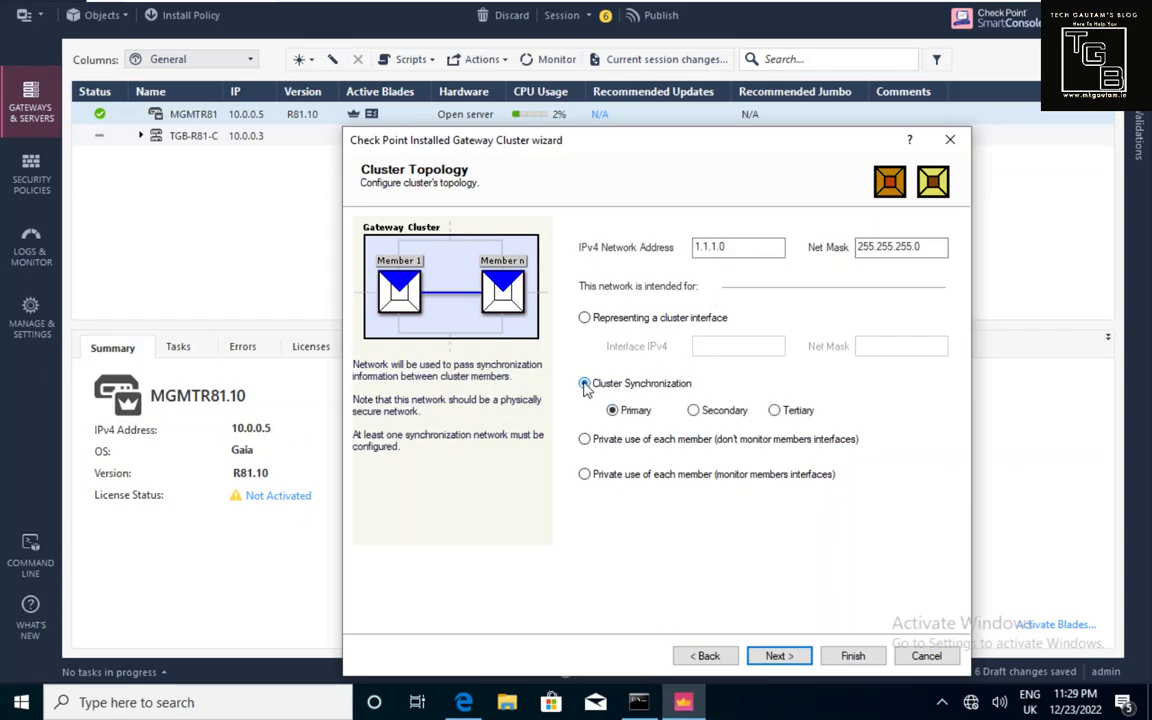
pyautogui.click(773, 658)
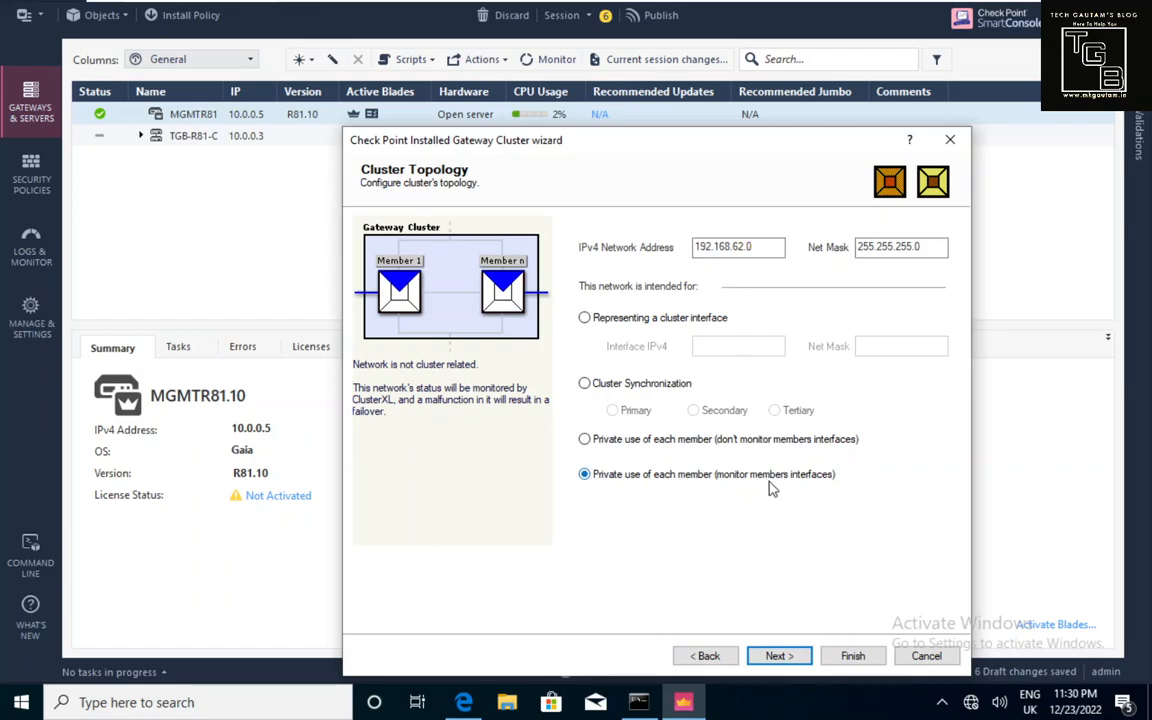
# Step past the 192.168.62.0 and 10.0.0.0 networks to the completion summary.
pyautogui.click(796, 665)
pyautogui.click(793, 659)
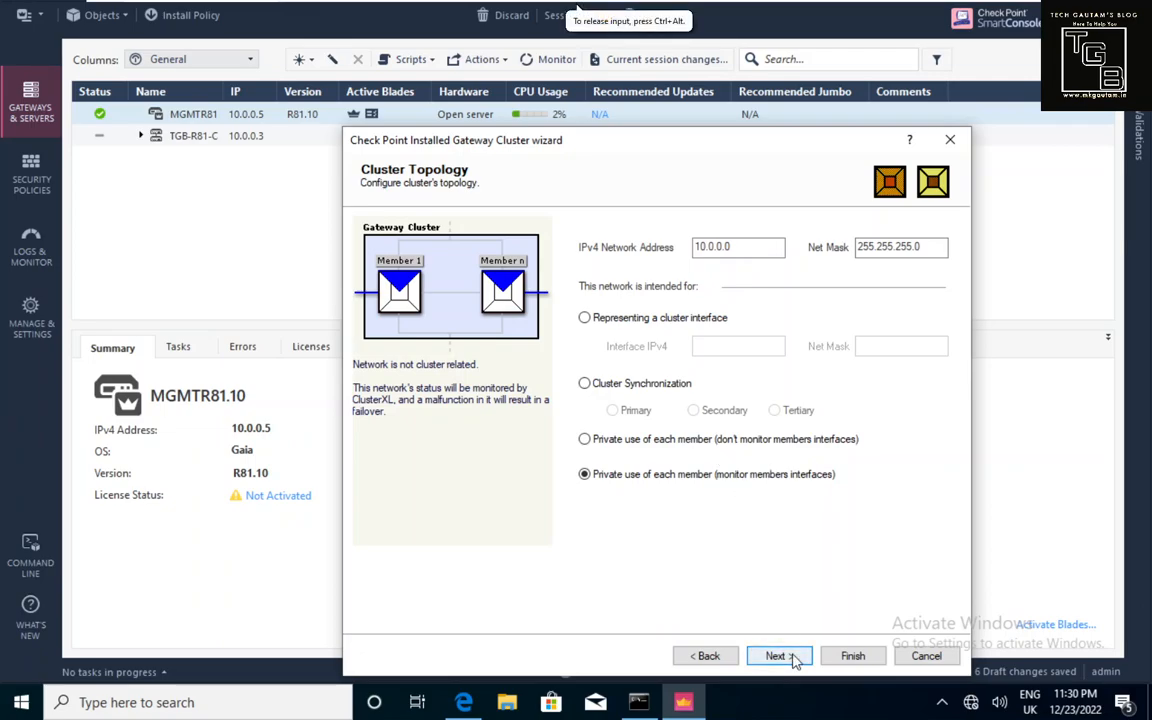
pyautogui.click(775, 656)
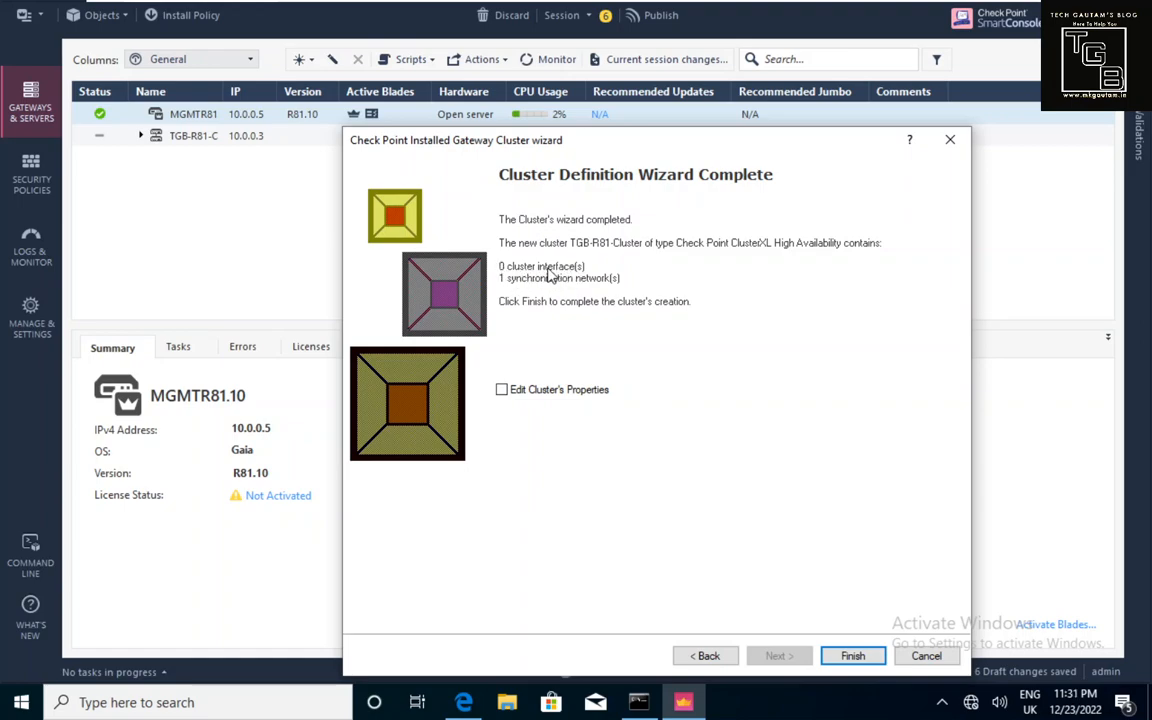
# Make network 10.0.0.0 a cluster interface at 10.0.0.3 with mask 255.255.255.0.
pyautogui.click(706, 656)
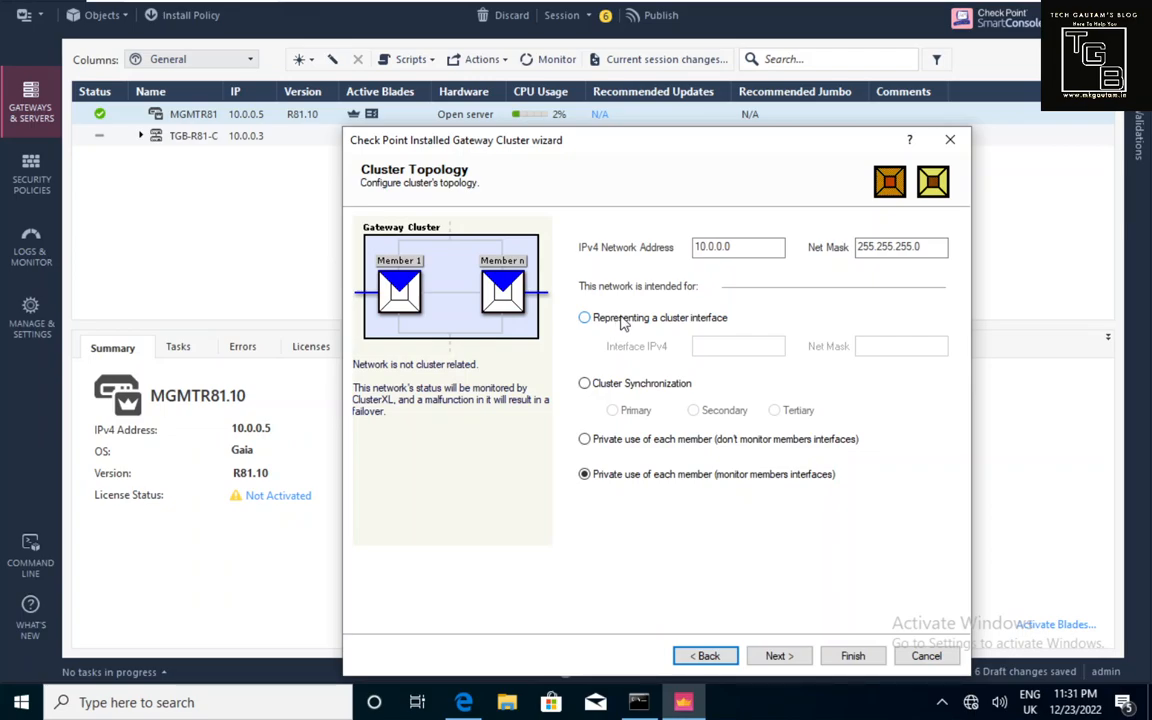
pyautogui.click(584, 317)
pyautogui.click(707, 348)
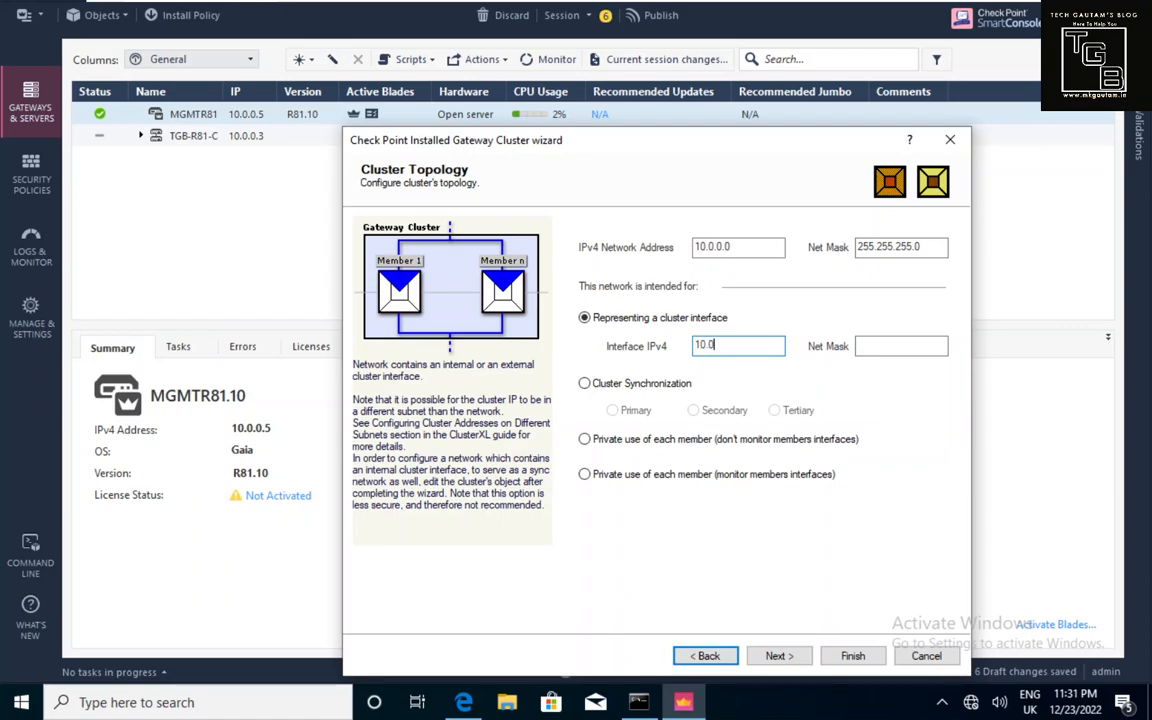
pyautogui.write('10.0.0.3')
pyautogui.click(874, 347)
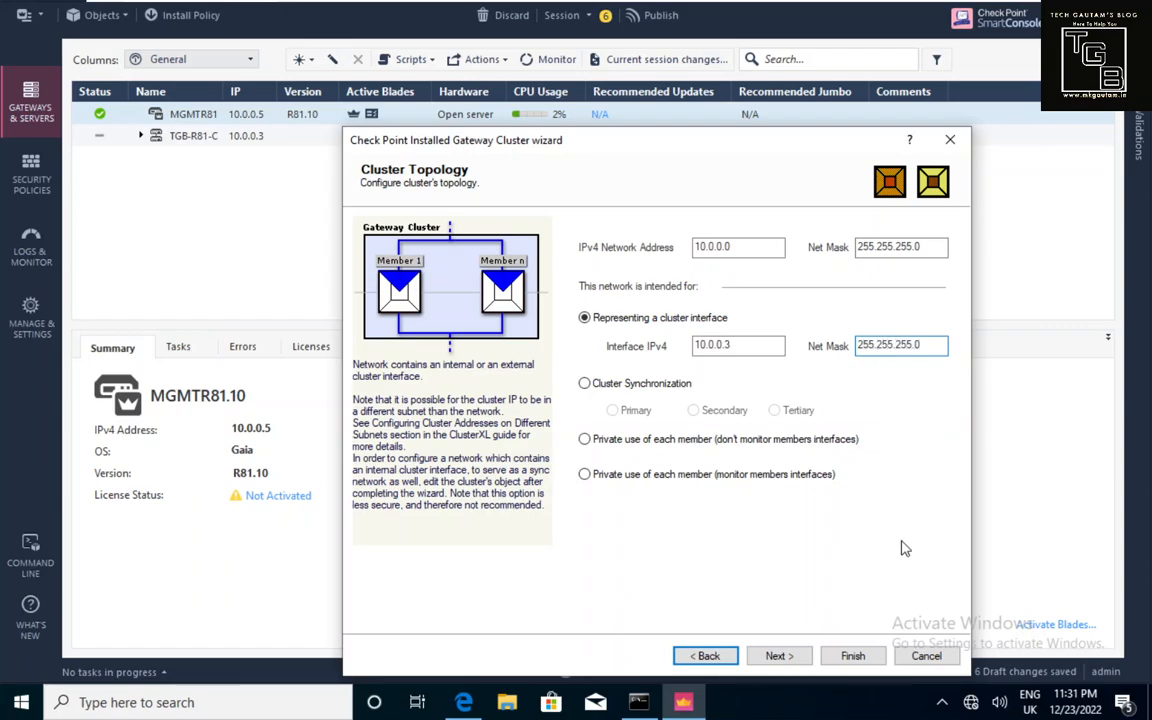
pyautogui.click(785, 654)
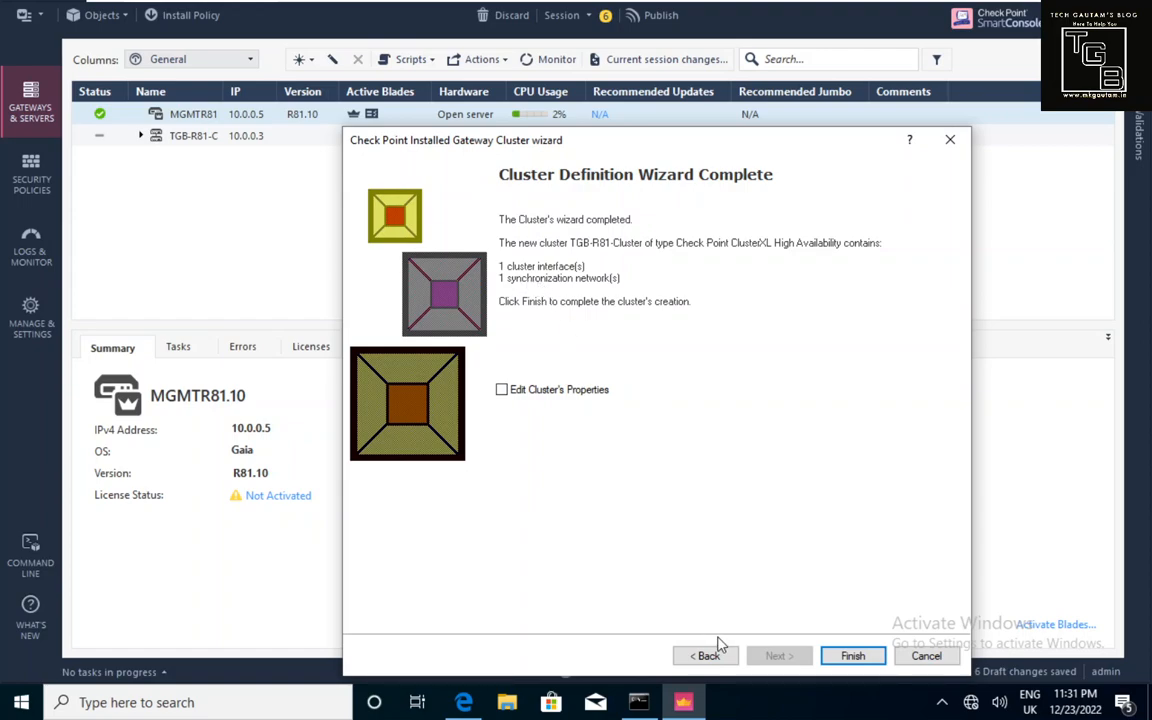
pyautogui.click(726, 657)
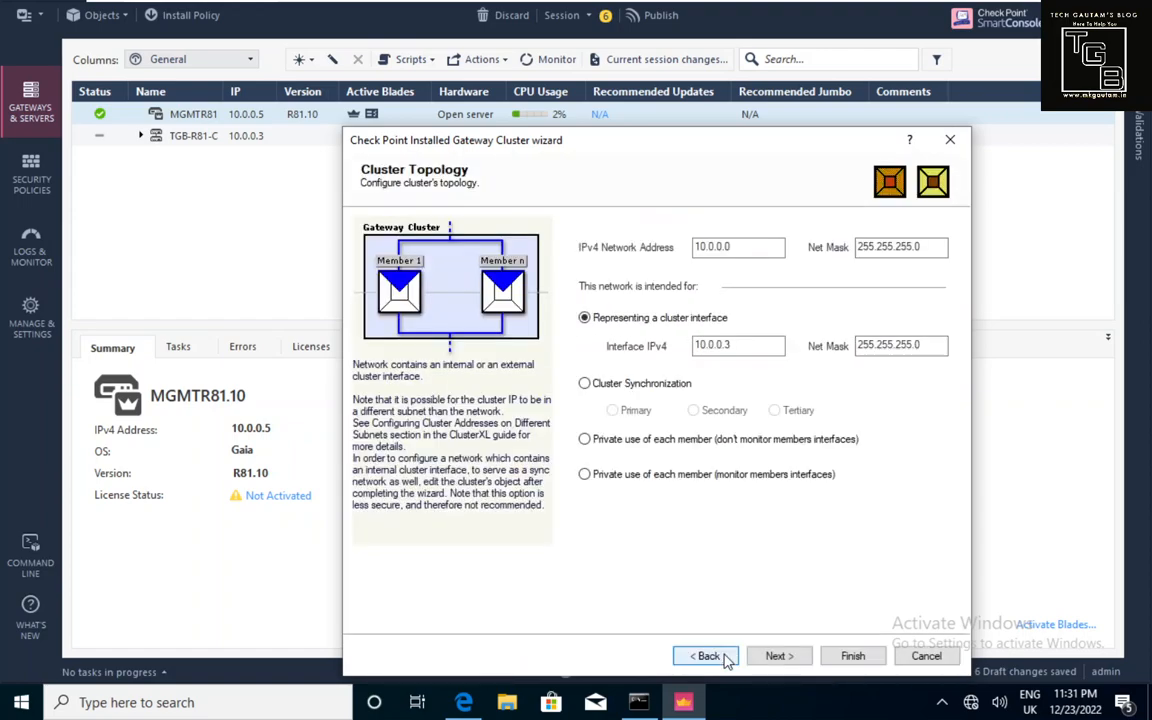
# Make network 192.168.62.0 a cluster interface at 192.168.62.103/255.255.255.0.
pyautogui.click(707, 656)
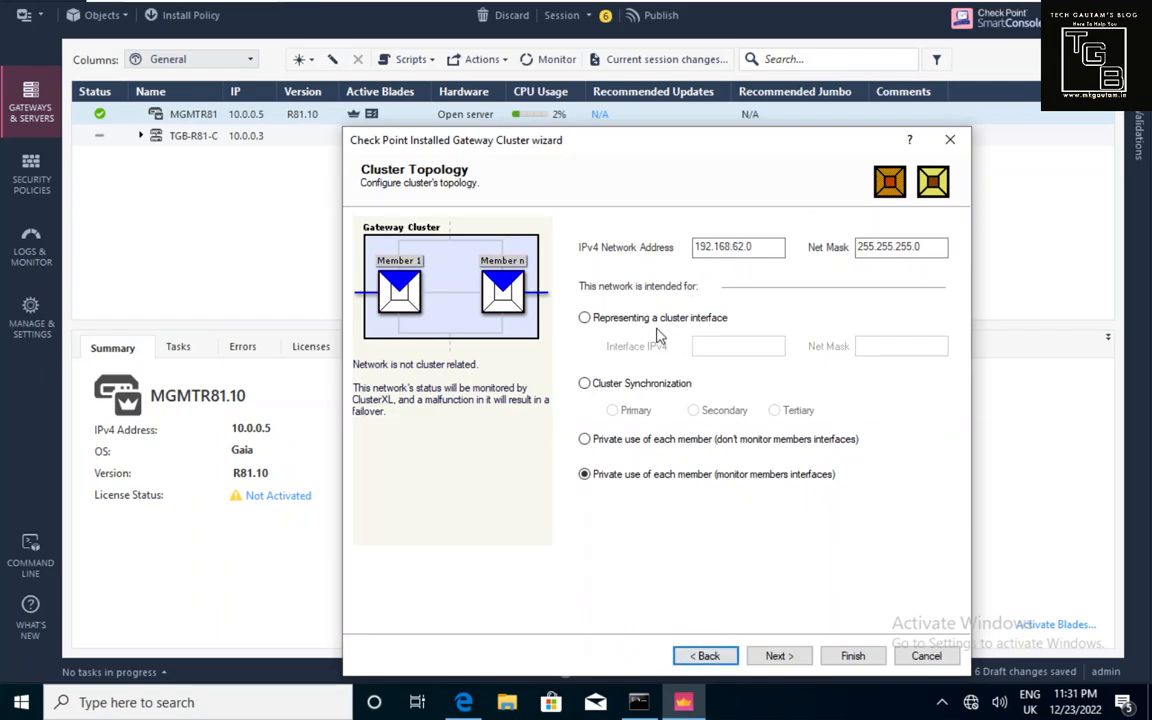
pyautogui.click(585, 318)
pyautogui.click(705, 344)
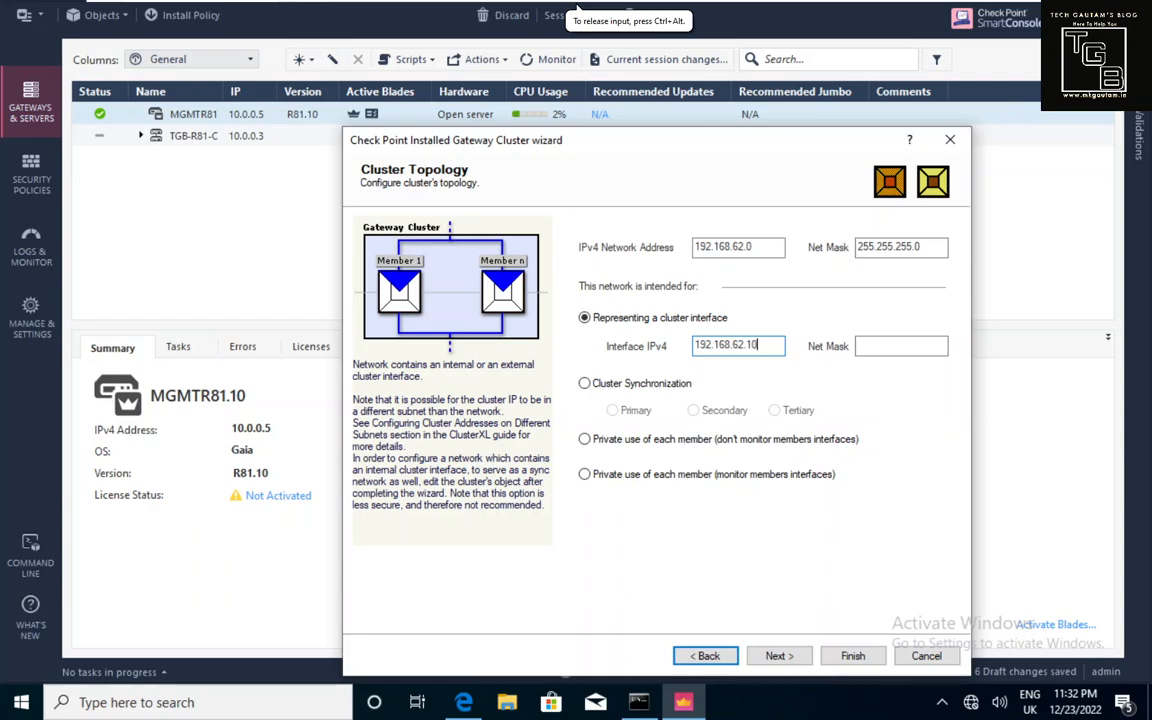
pyautogui.click(890, 347)
pyautogui.write('255.255.255.0')
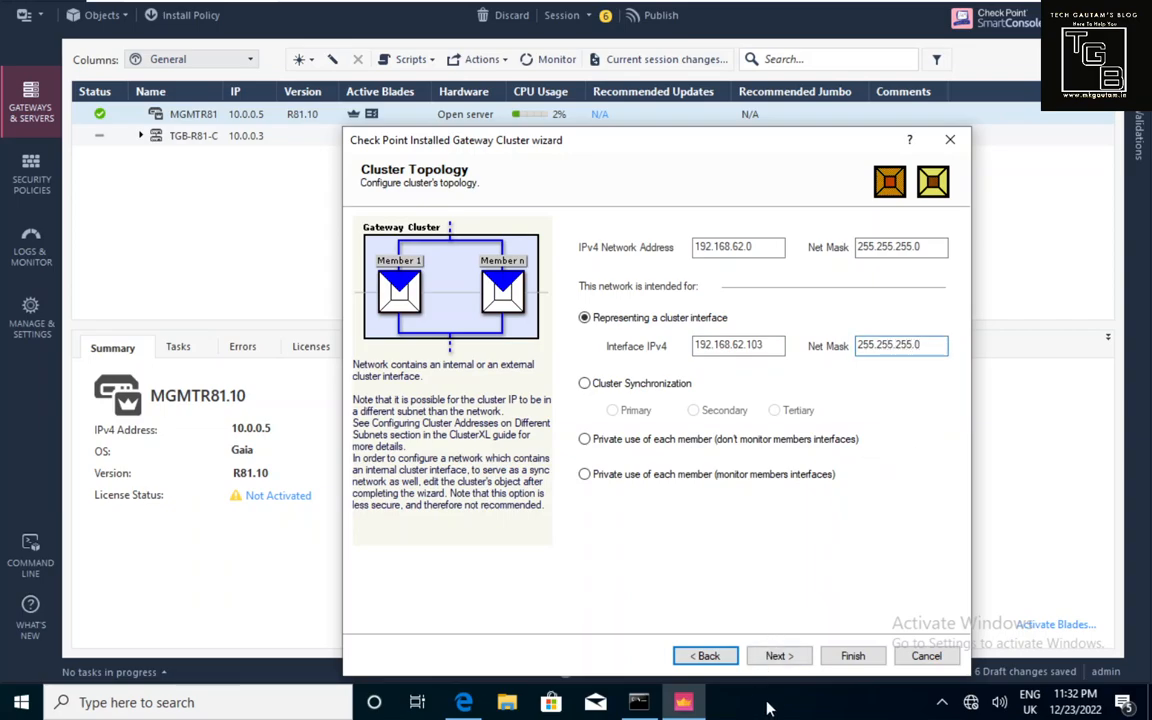
# Re-enter cluster address 10.0.0.3/255.255.255.0 for network 10.0.0.0 and reach the summary.
pyautogui.click(796, 666)
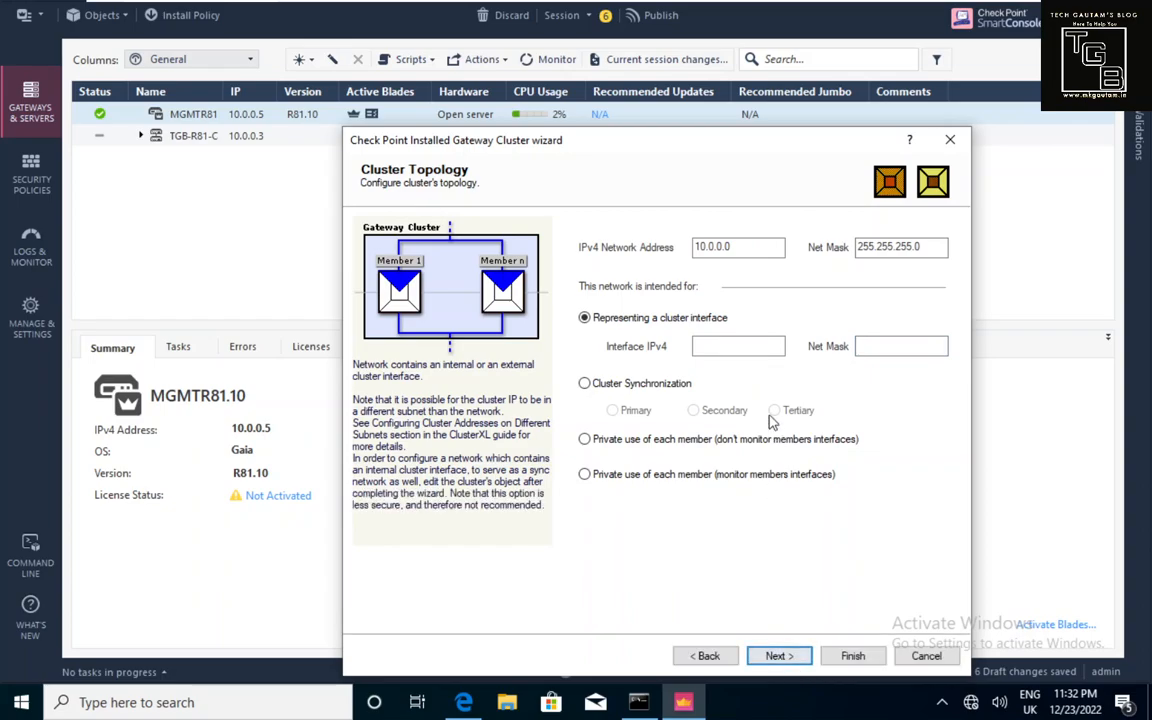
pyautogui.click(748, 346)
pyautogui.write('10.0.0.')
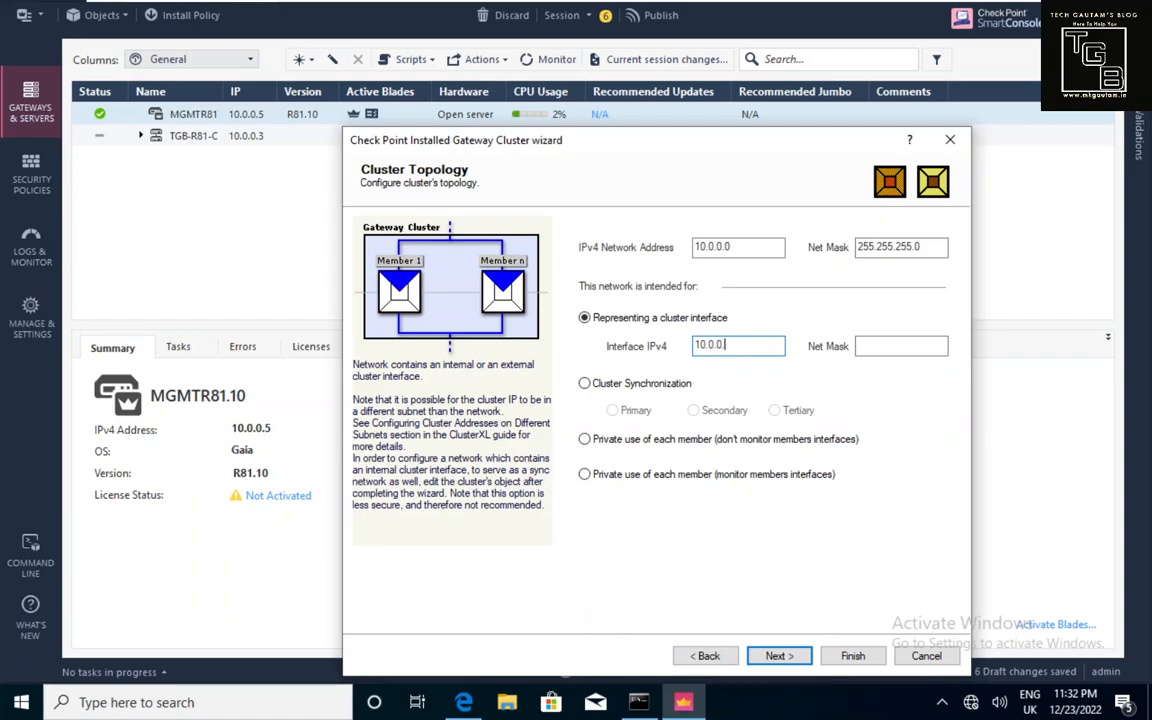
pyautogui.press('Tab')
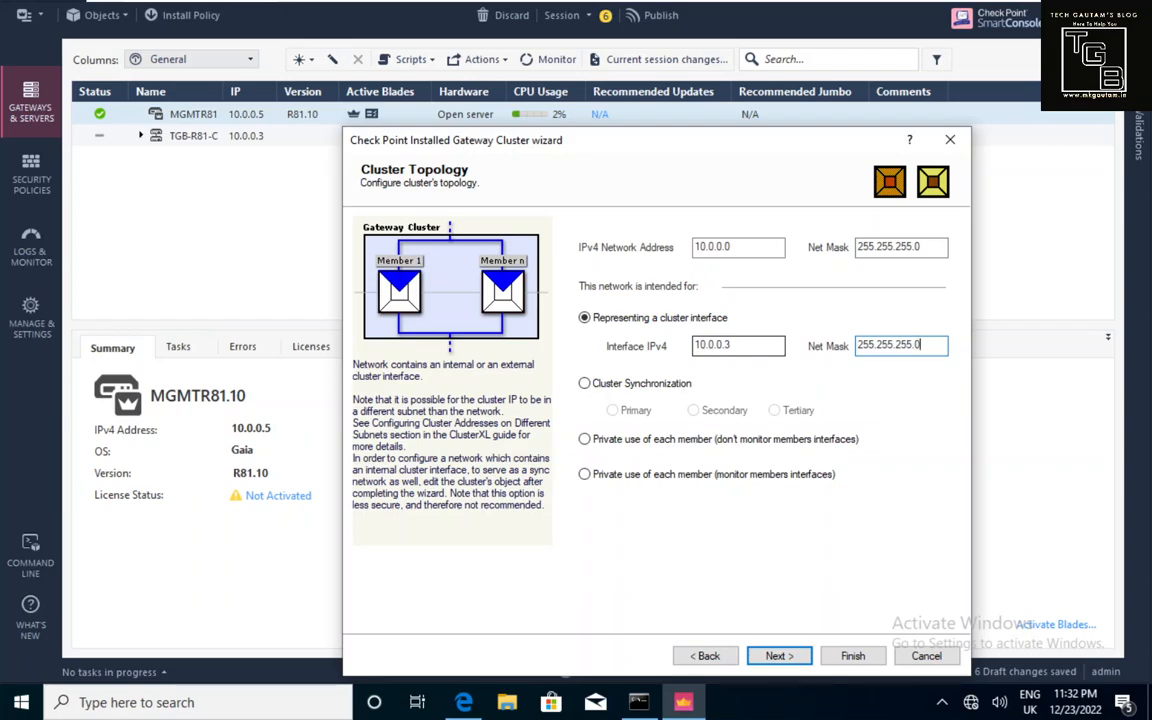
pyautogui.click(786, 658)
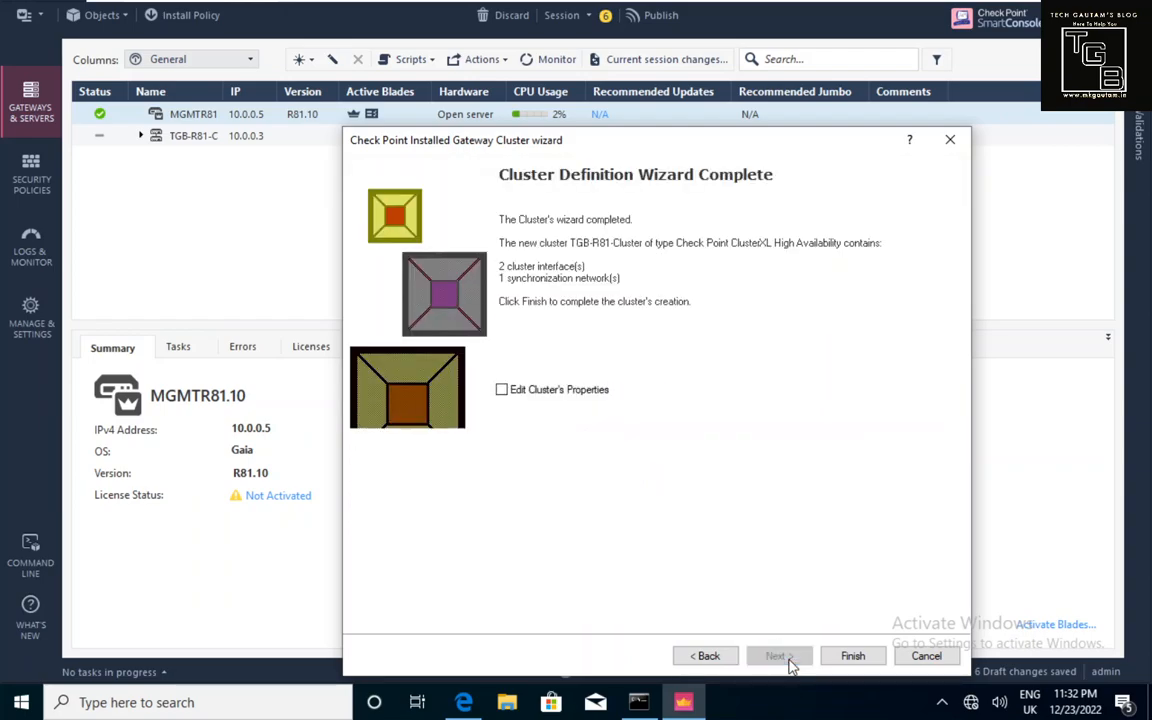
# Finish creating TGB-R81-Cluster, expand its two members, and publish the 22 draft changes.
pyautogui.click(853, 662)
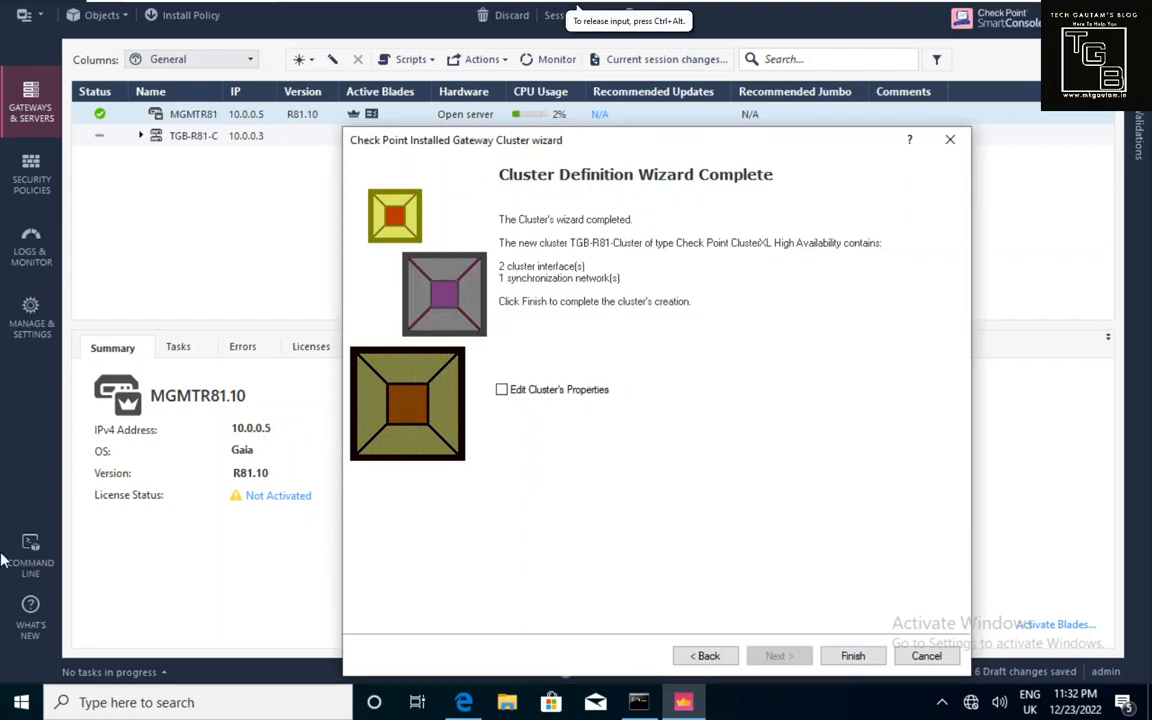
pyautogui.click(145, 139)
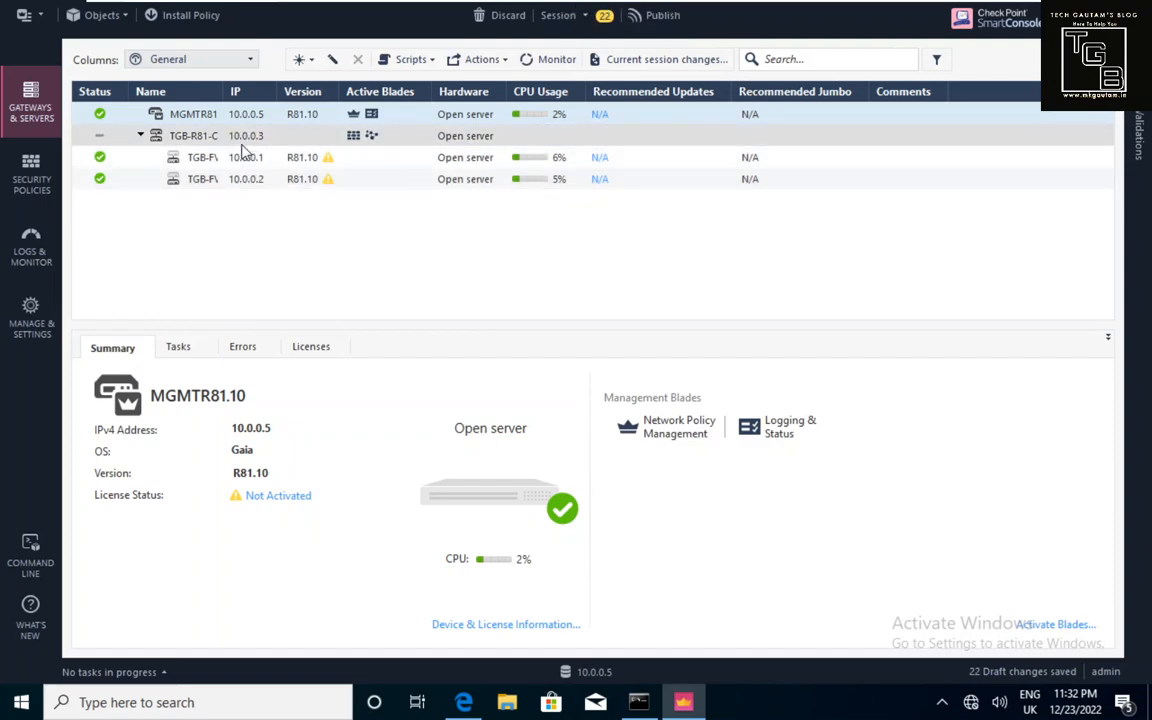
pyautogui.click(649, 22)
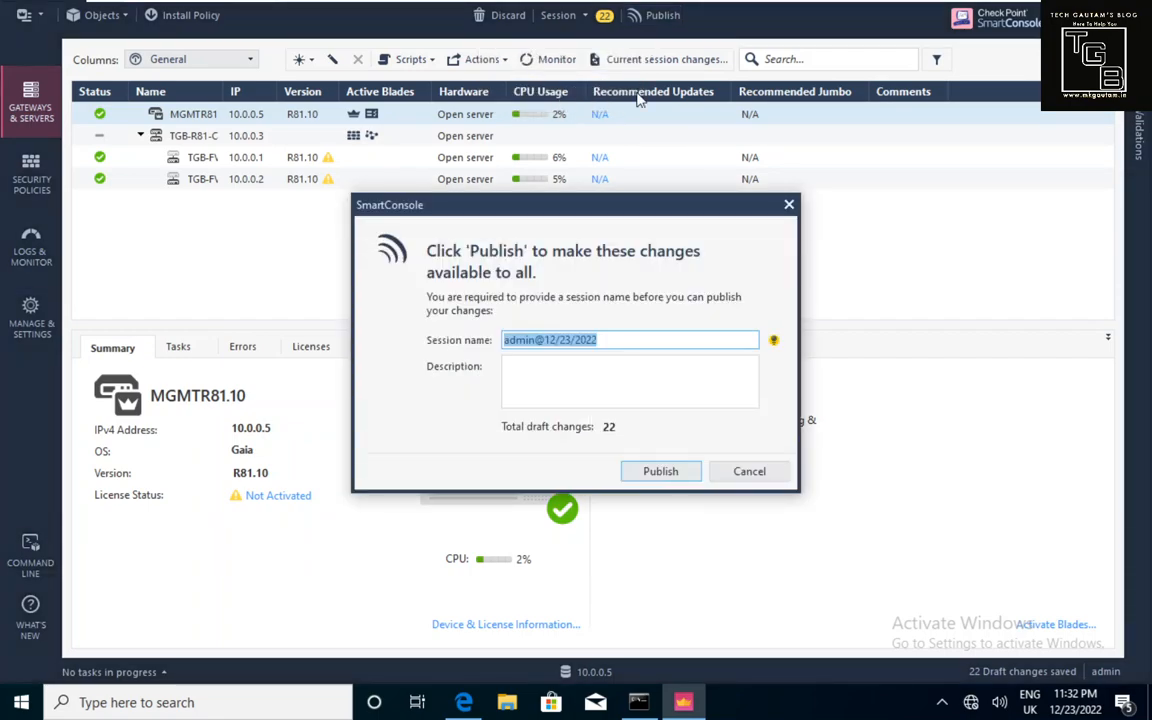
pyautogui.click(665, 473)
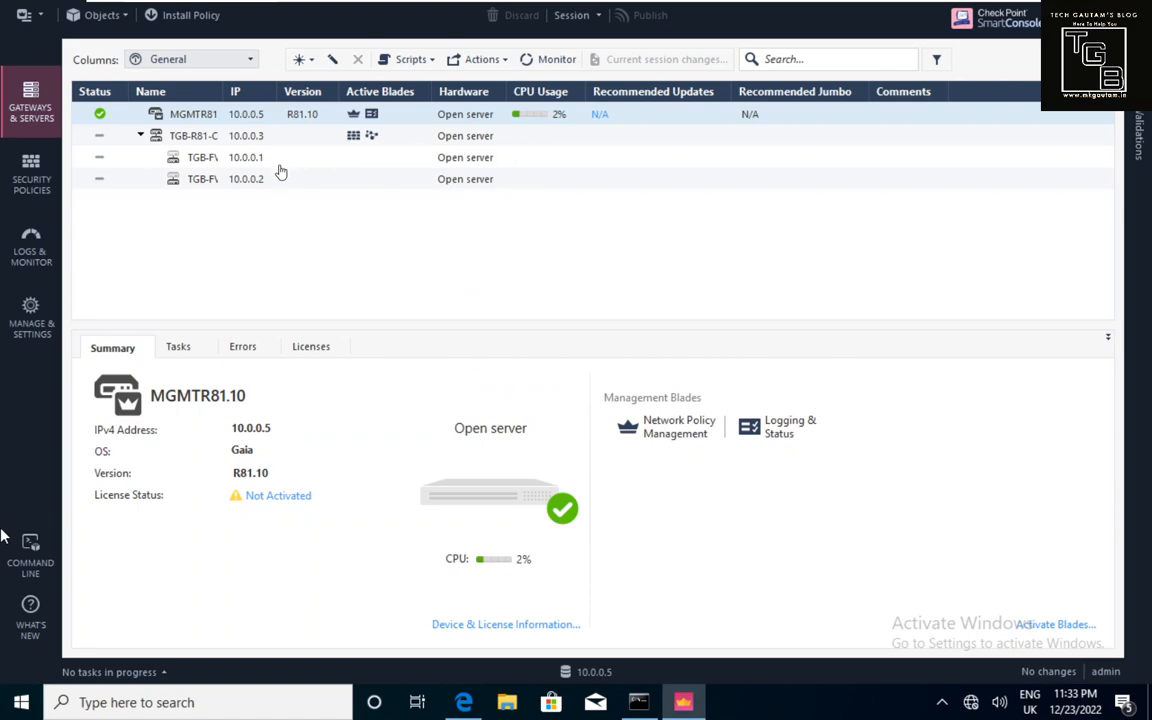
pyautogui.click(35, 181)
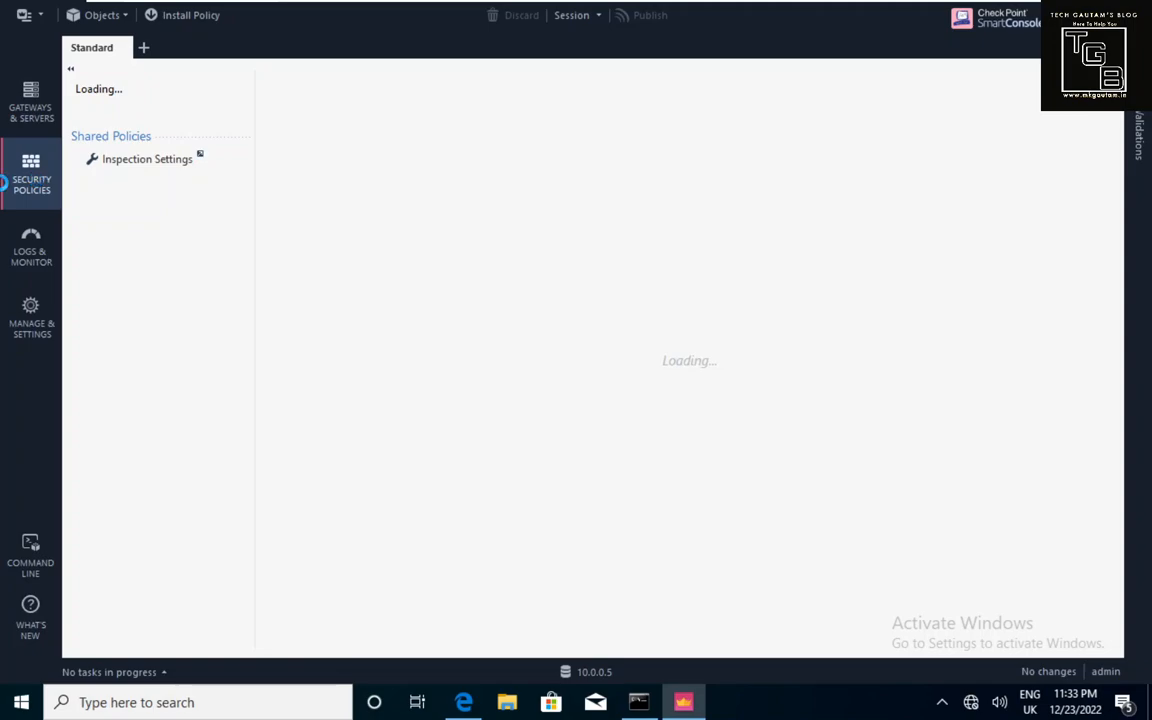
# Install the Standard access policy on target TGB-R81-Cluster (10.0.0.3).
pyautogui.click(174, 12)
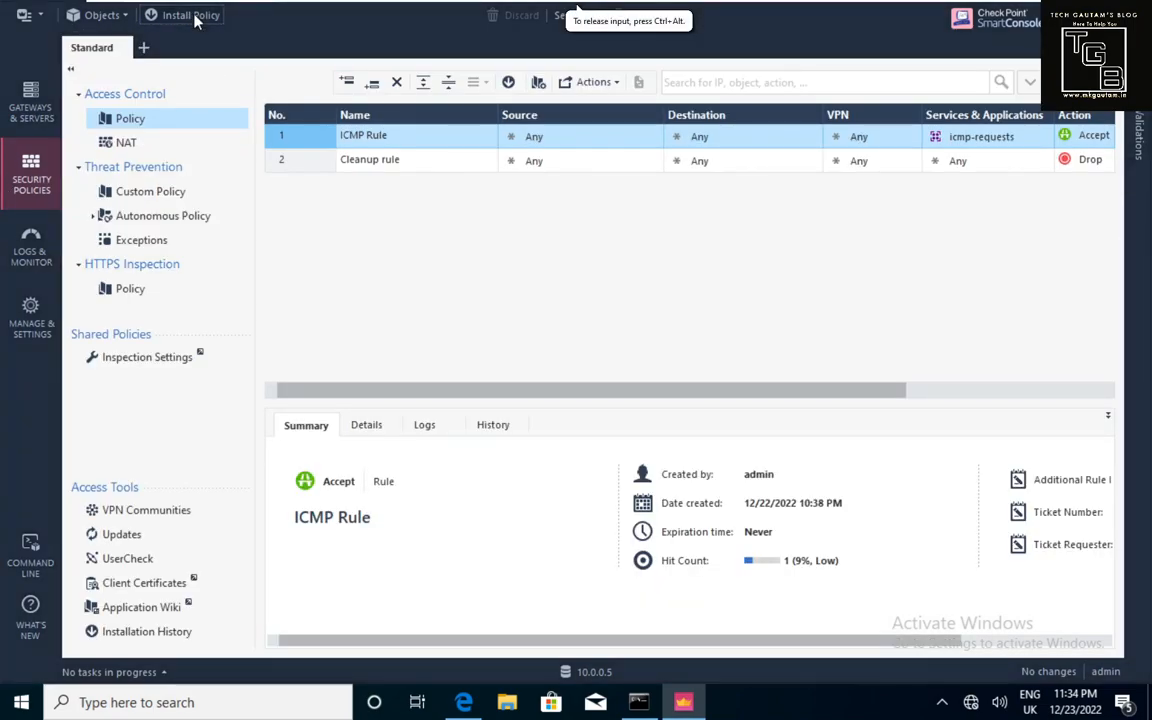
pyautogui.click(183, 15)
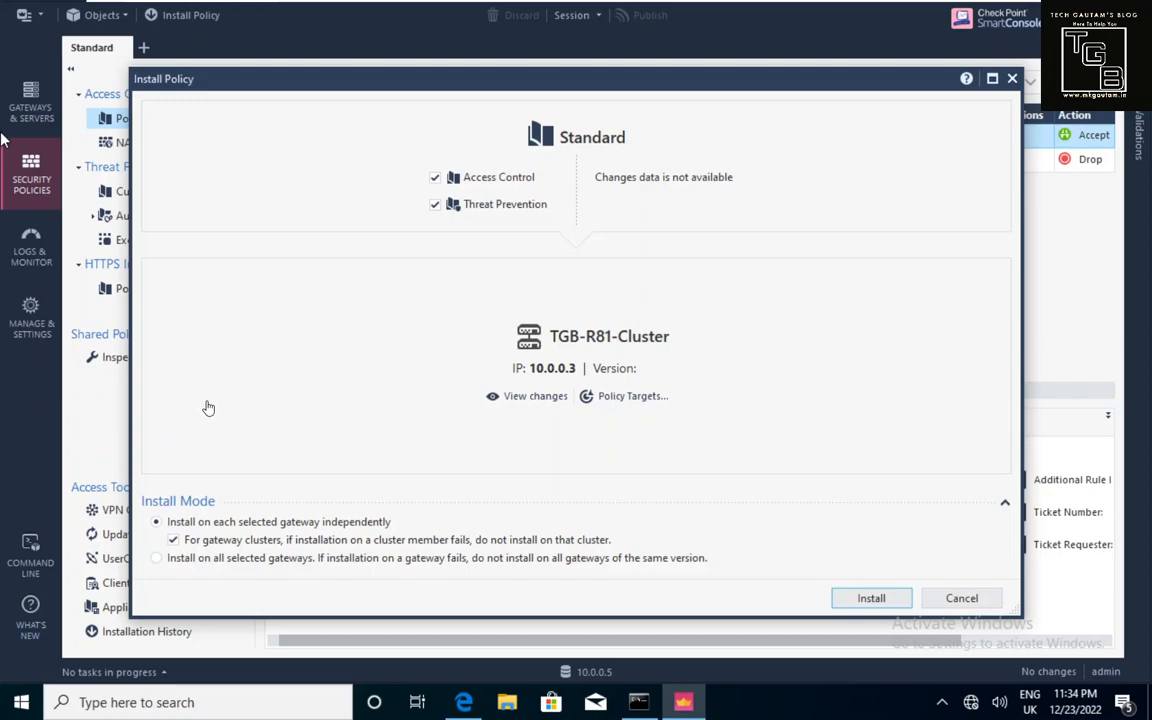
pyautogui.click(849, 603)
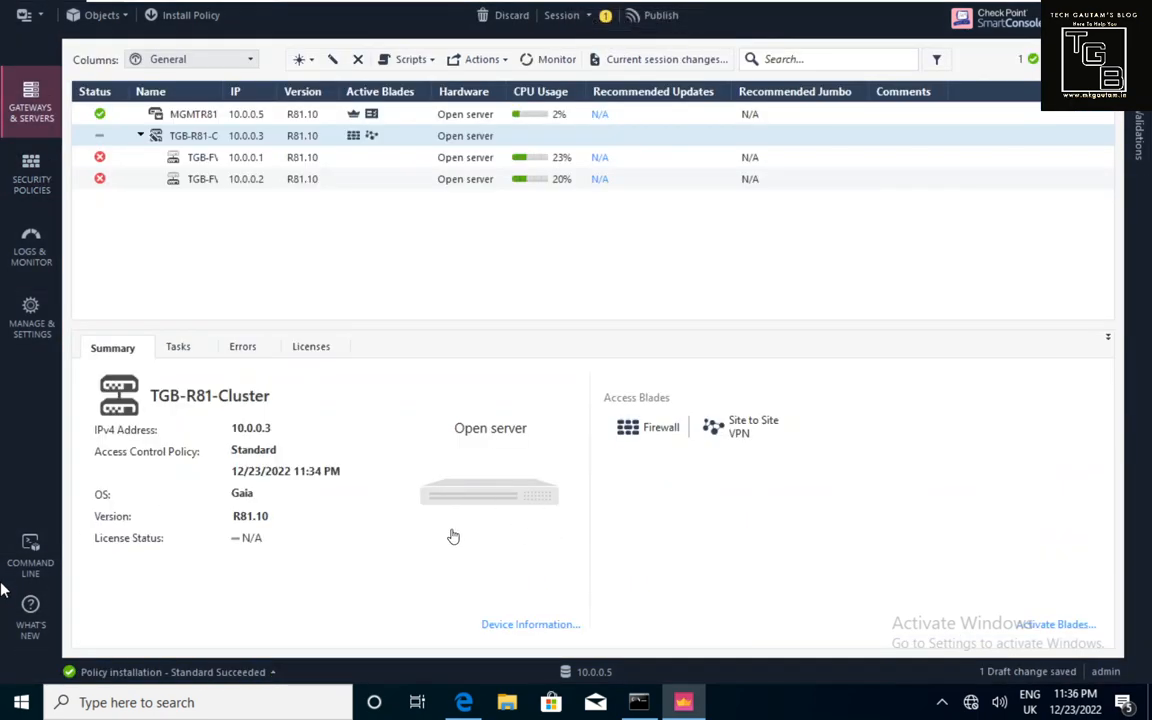
# Review the latest policy installation details, then close the results window.
pyautogui.click(274, 679)
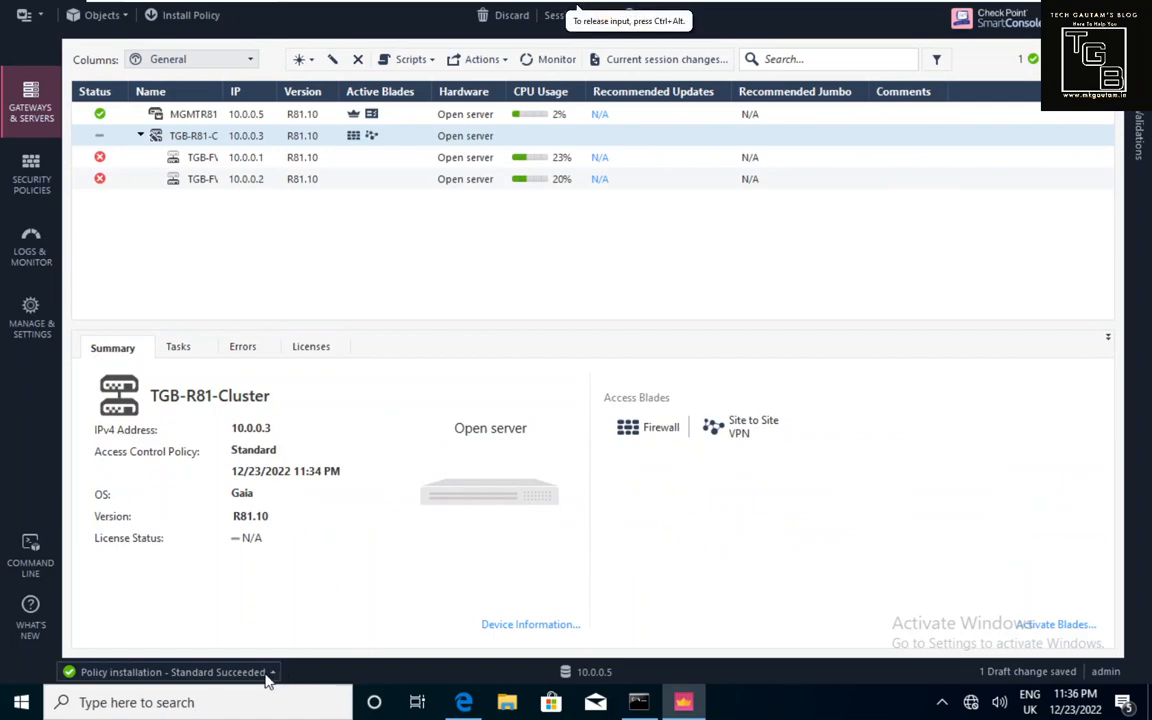
pyautogui.click(271, 676)
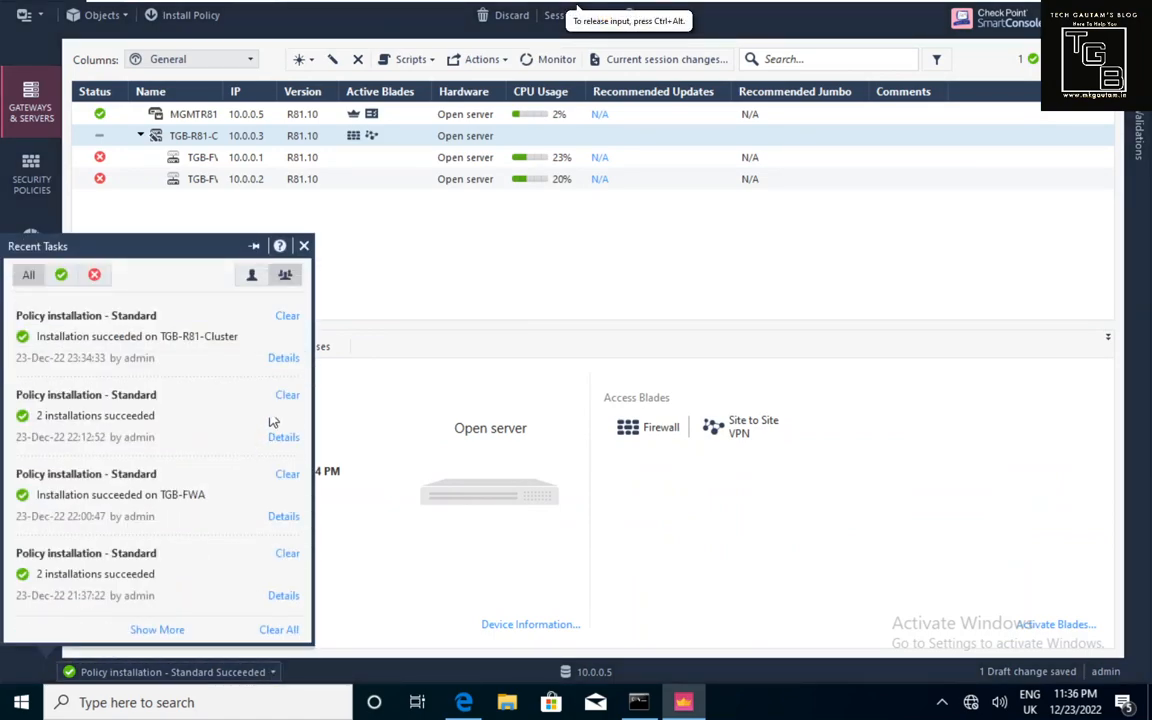
pyautogui.click(286, 358)
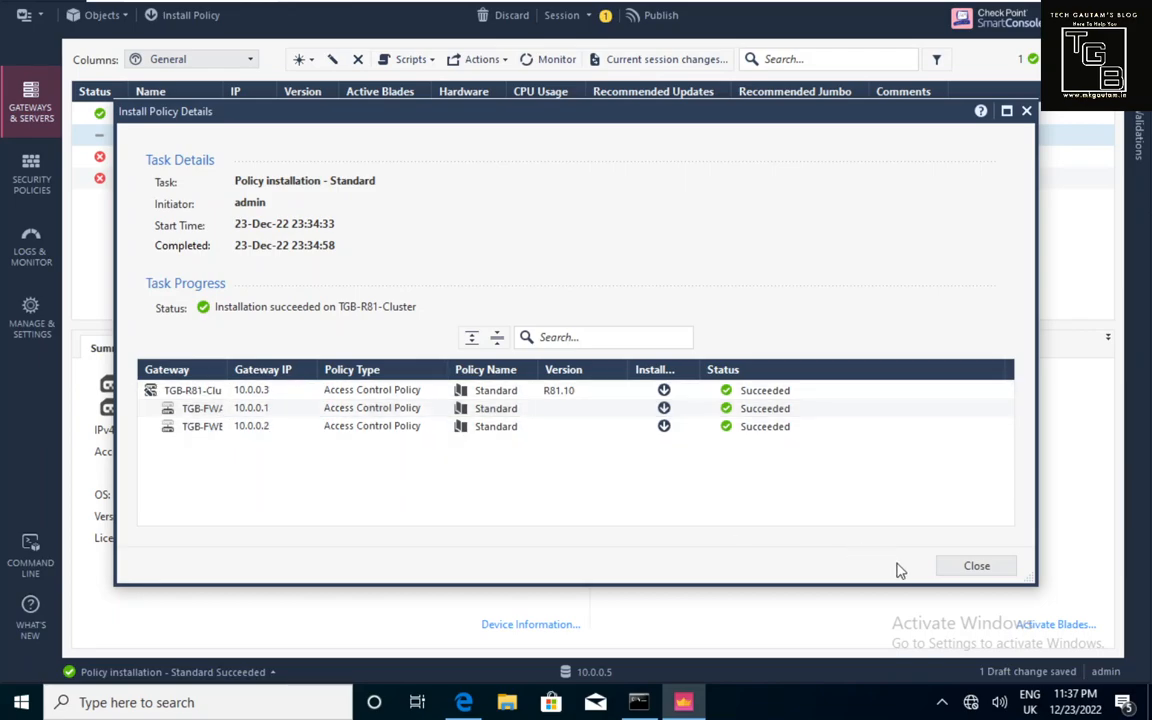
pyautogui.click(977, 567)
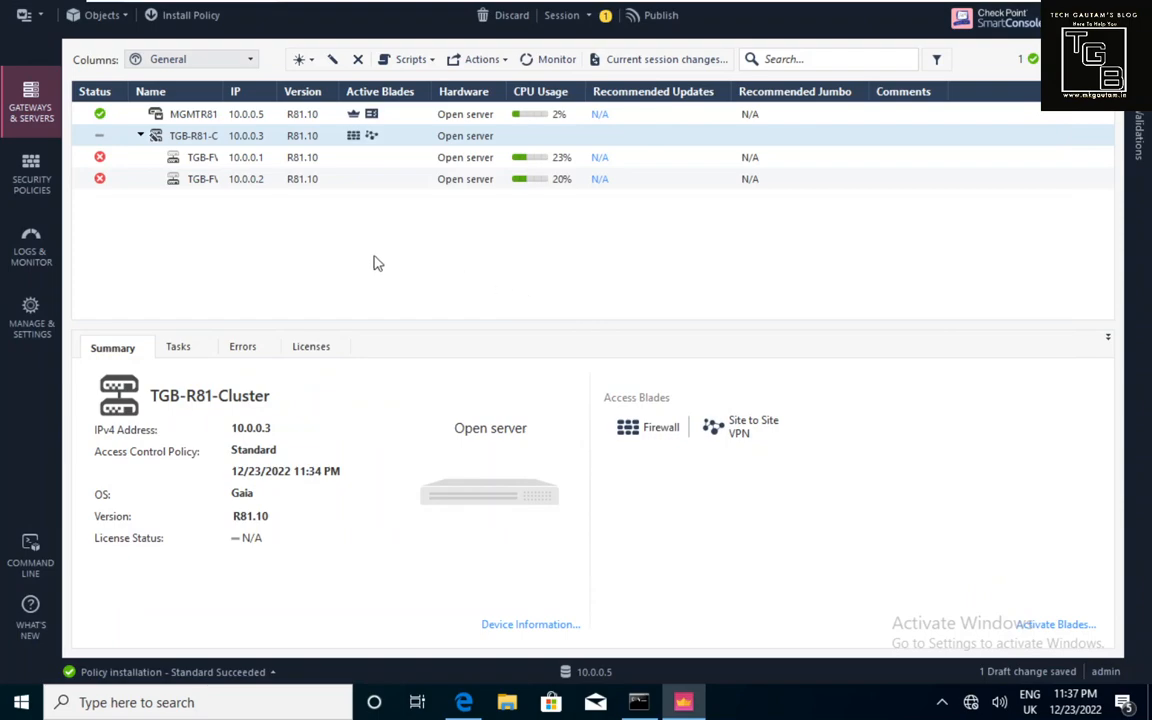
# Open the Gateway Cluster Properties of TGB-R81-Cluster.
pyautogui.moveTo(104, 167)
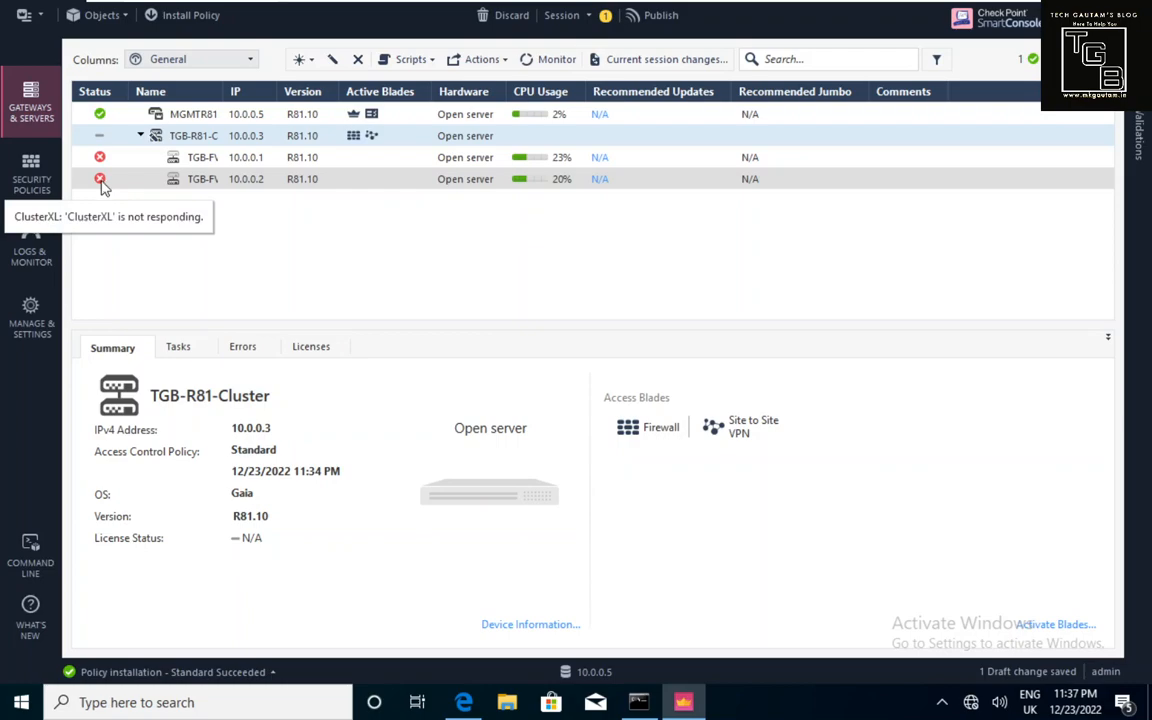
pyautogui.click(182, 142)
pyautogui.click(178, 135)
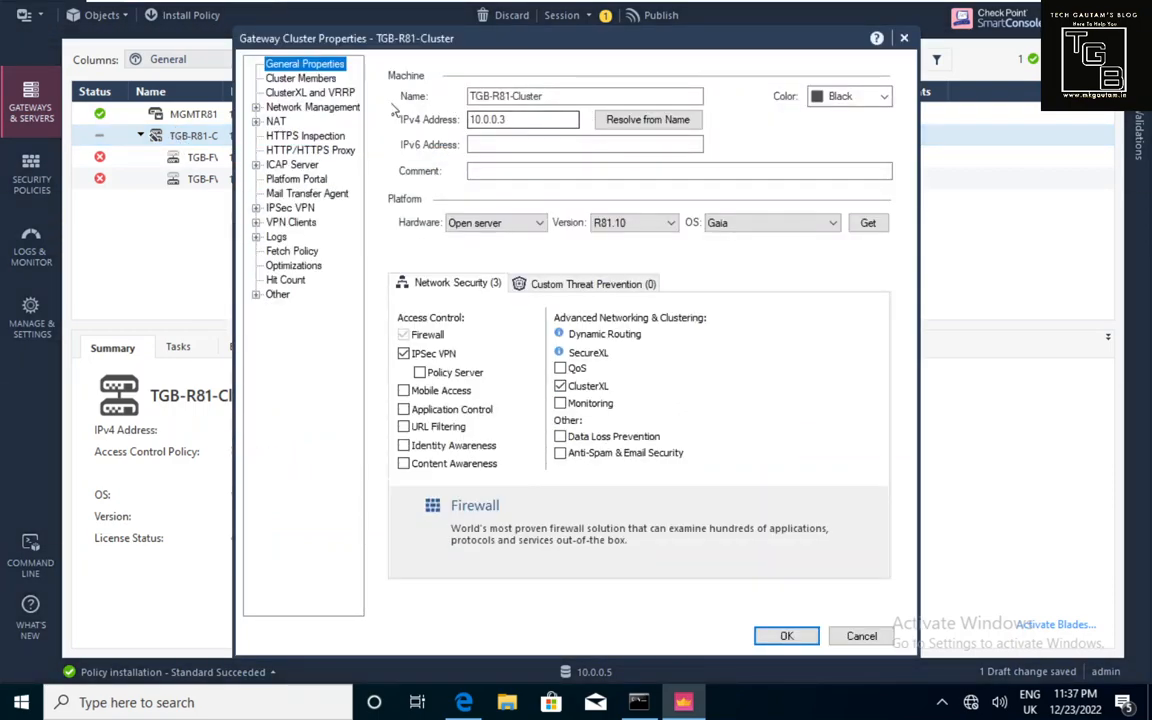
# Review the ClusterXL and VRRP High Availability mode, cancel, and widen the Name column.
pyautogui.click(341, 93)
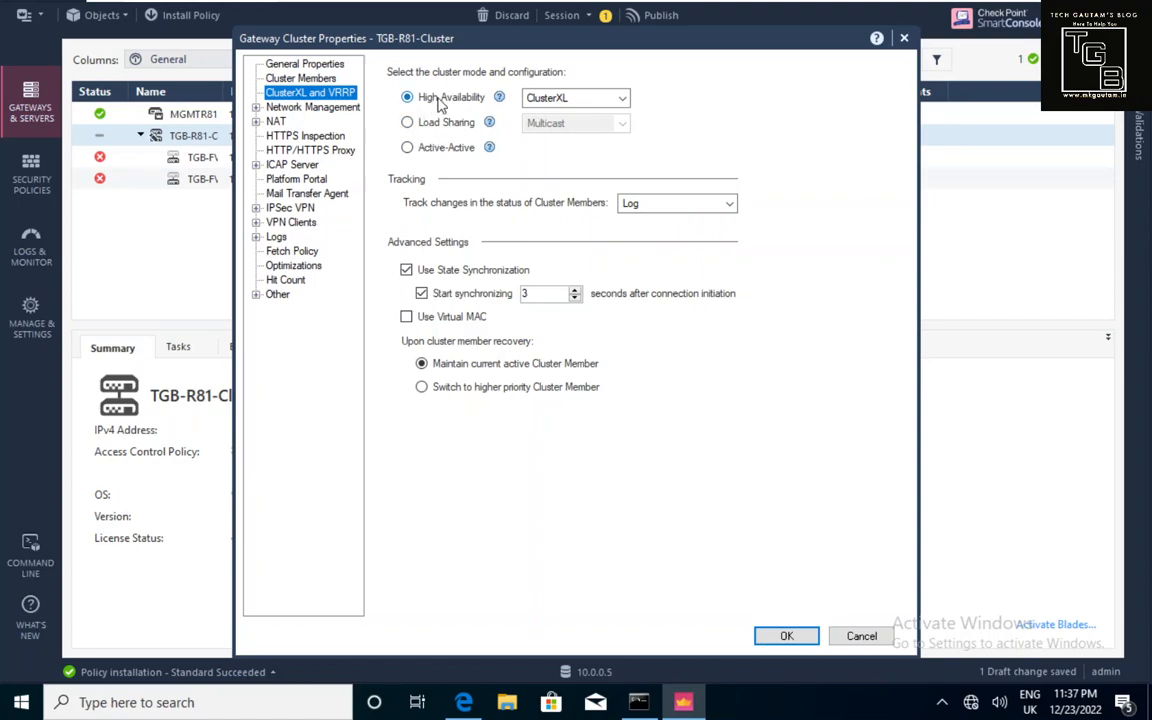
pyautogui.click(858, 636)
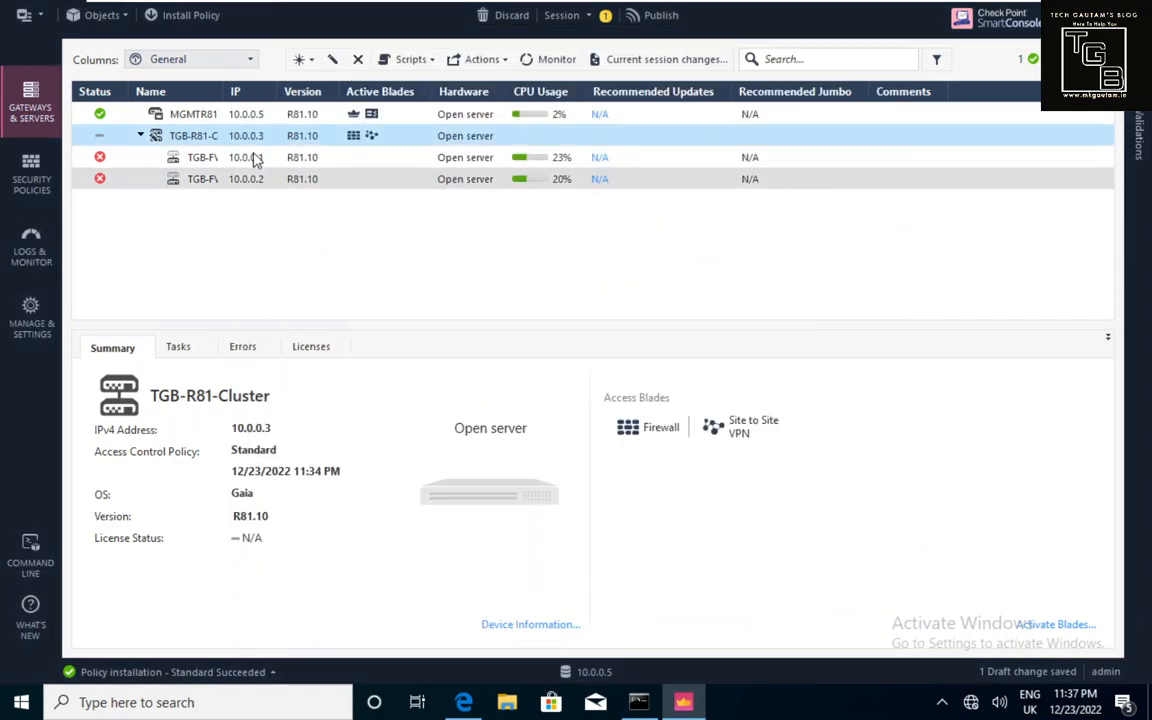
pyautogui.moveTo(228, 91); pyautogui.dragTo(280, 93)
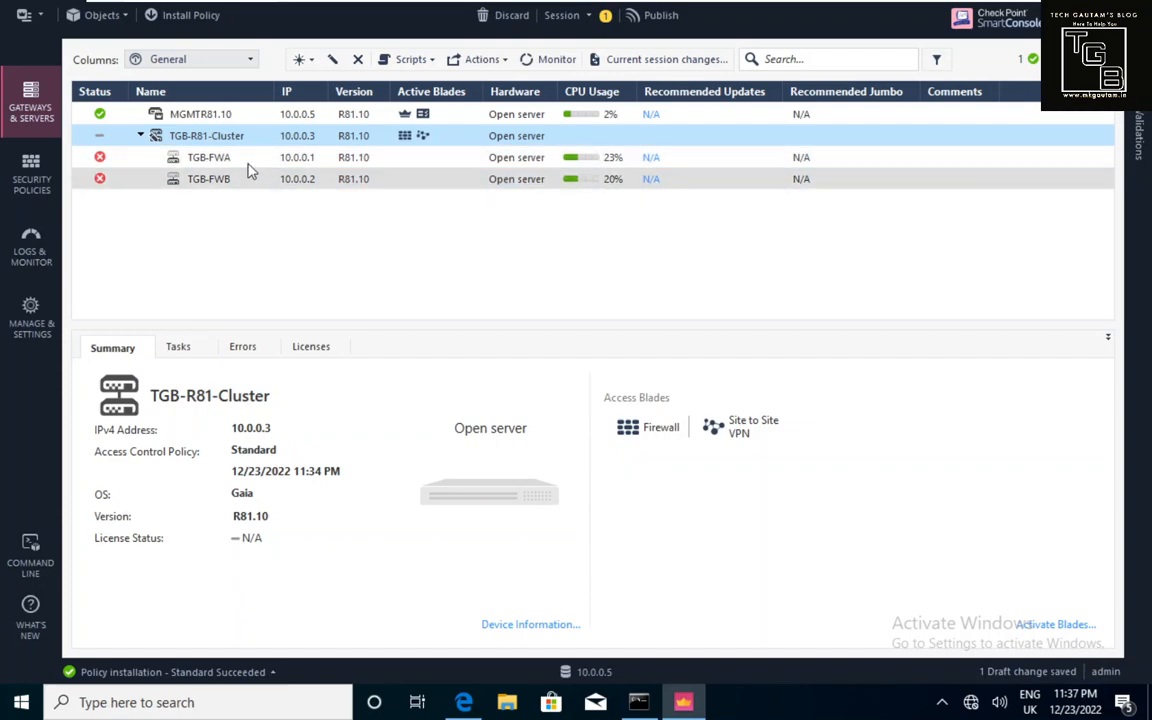
# Run cphaprob stat on TGB-FWA, which reports 'HA module not started'.
pyautogui.moveTo(690, 17)
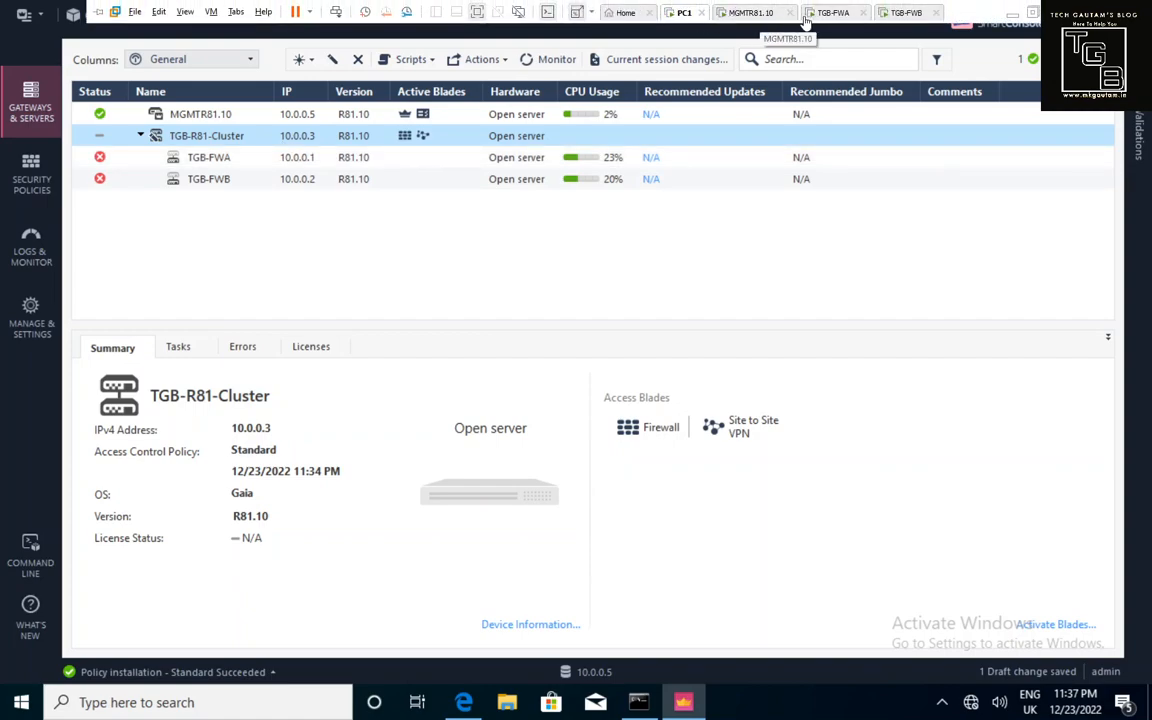
pyautogui.click(828, 13)
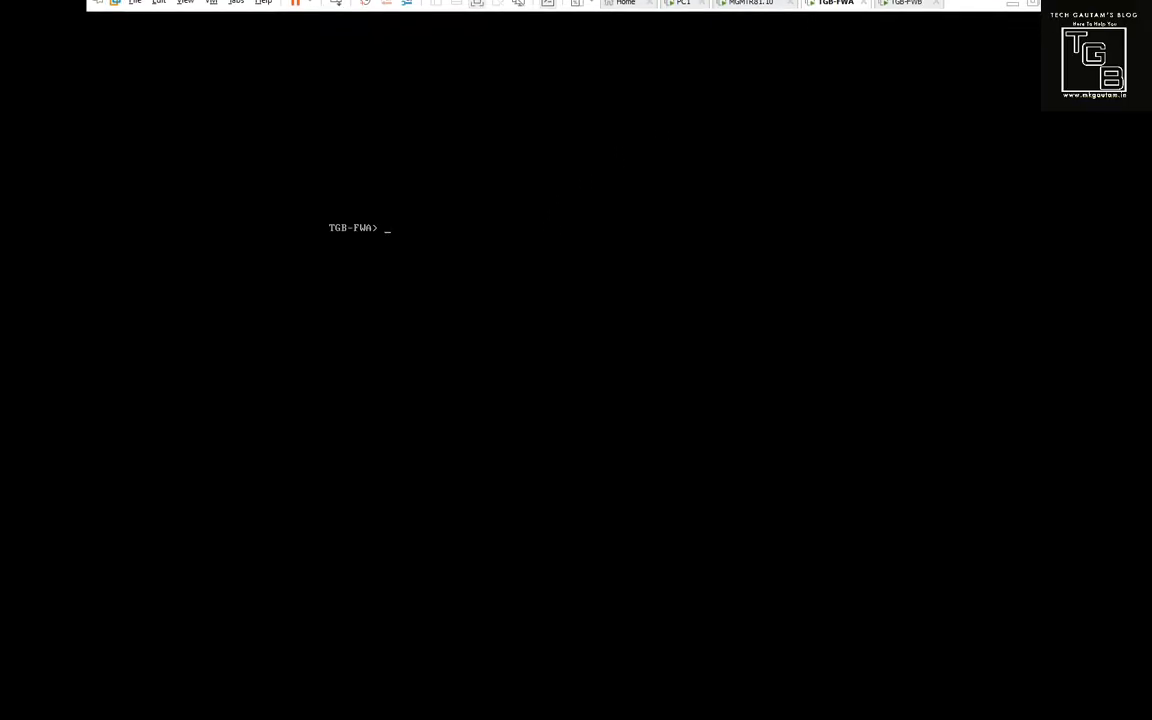
pyautogui.press('Return')
pyautogui.press('Return')
pyautogui.write('cphap')
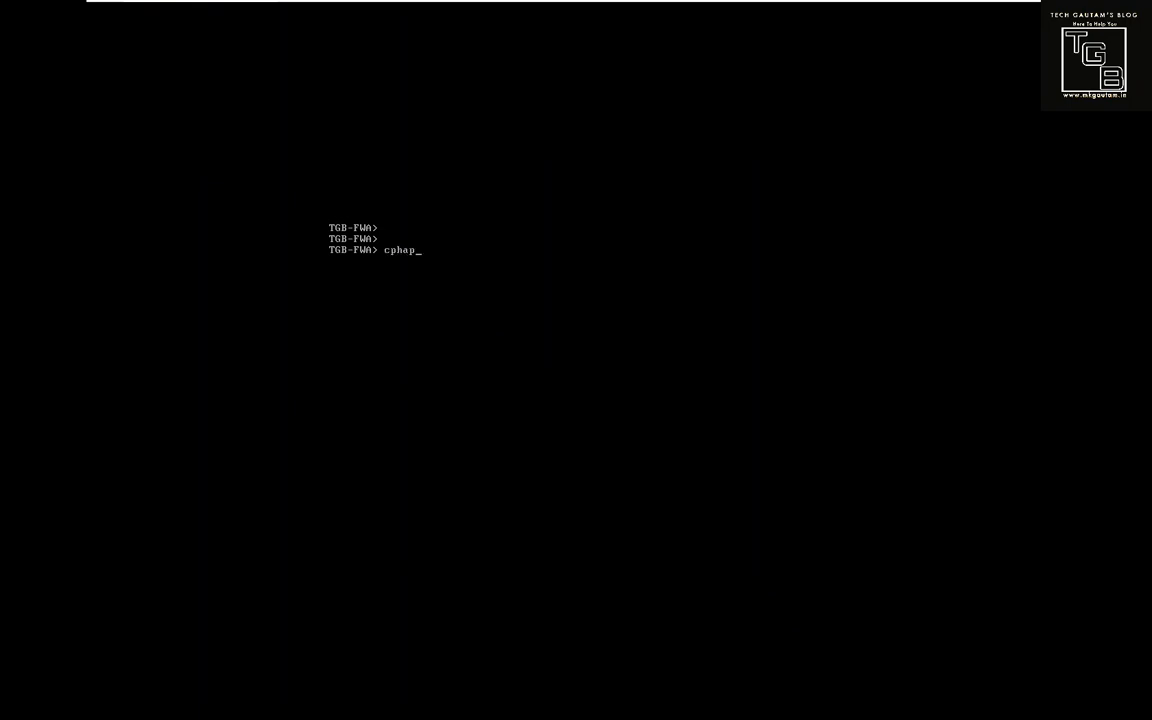
pyautogui.write('rob stat')
pyautogui.press('Return')
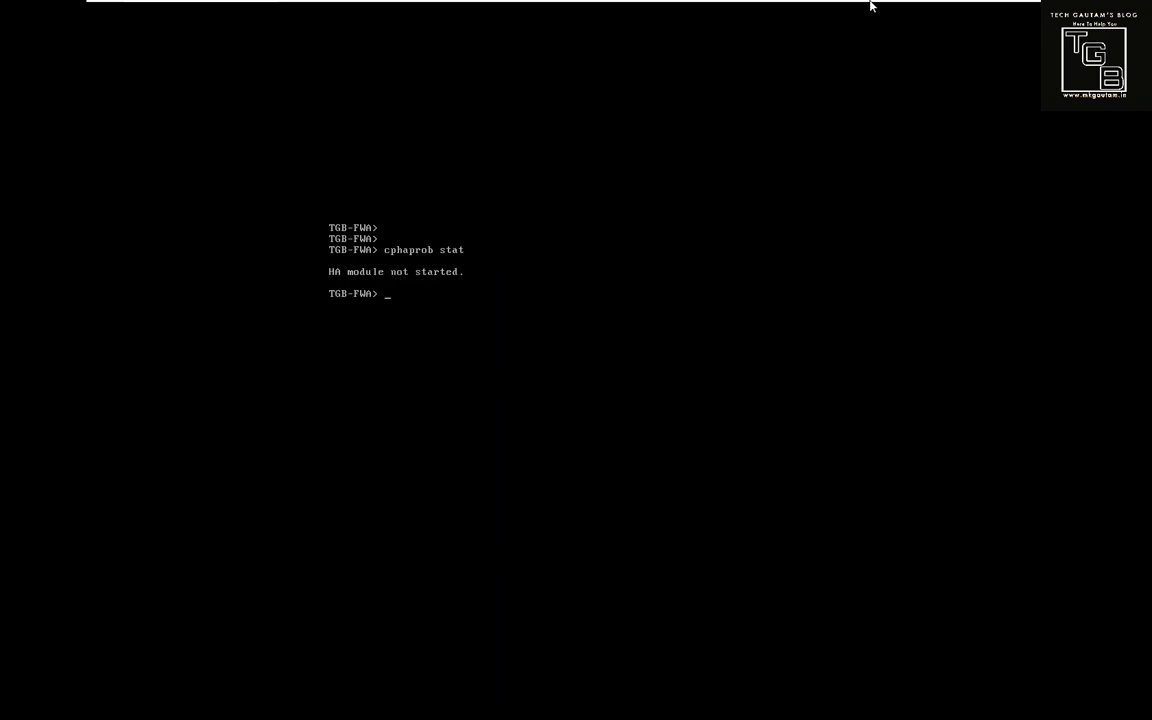
pyautogui.click(900, 13)
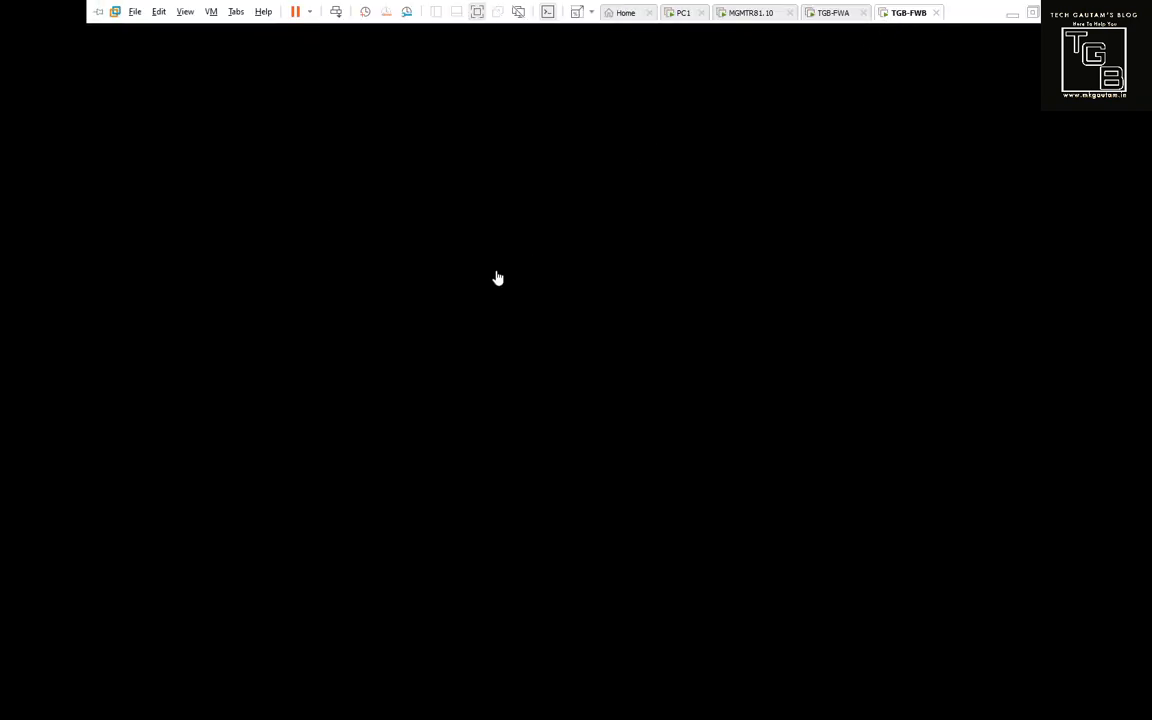
# Log in to TGB-FWB with admin credentials and run cphaprob stat there too.
pyautogui.write('admin')
pyautogui.press('Return')
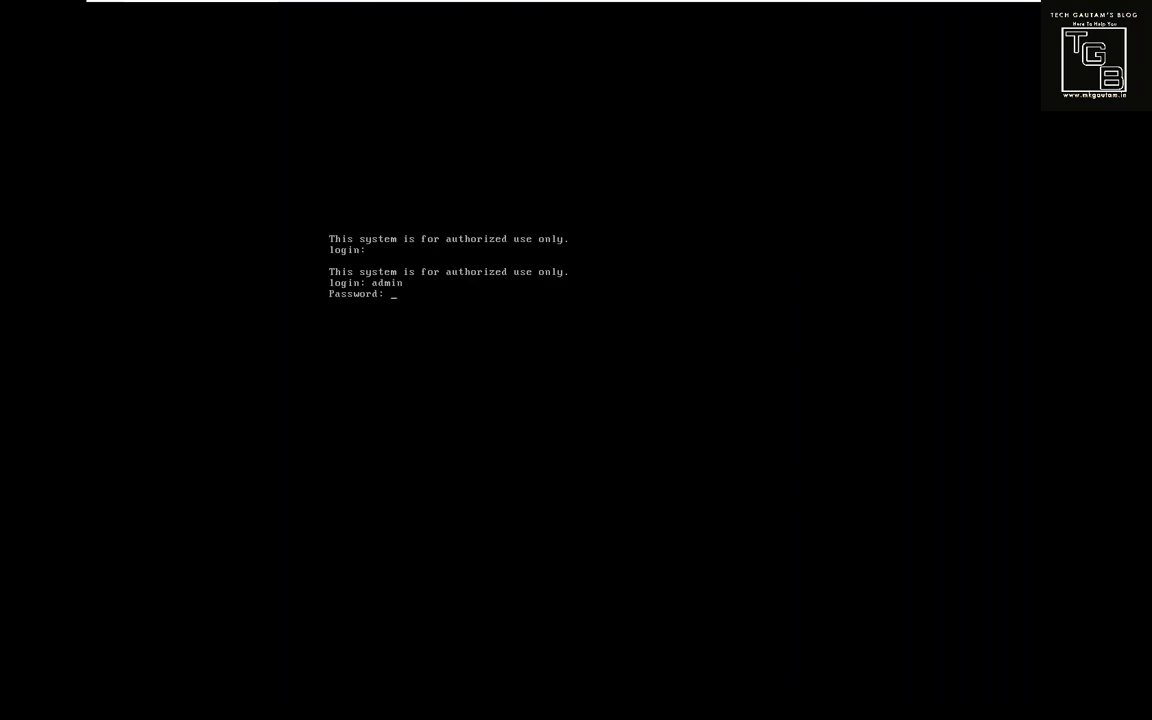
pyautogui.press('Return')
pyautogui.press('Return')
pyautogui.press('Return')
pyautogui.write('cphaprob stat')
pyautogui.press('Return')
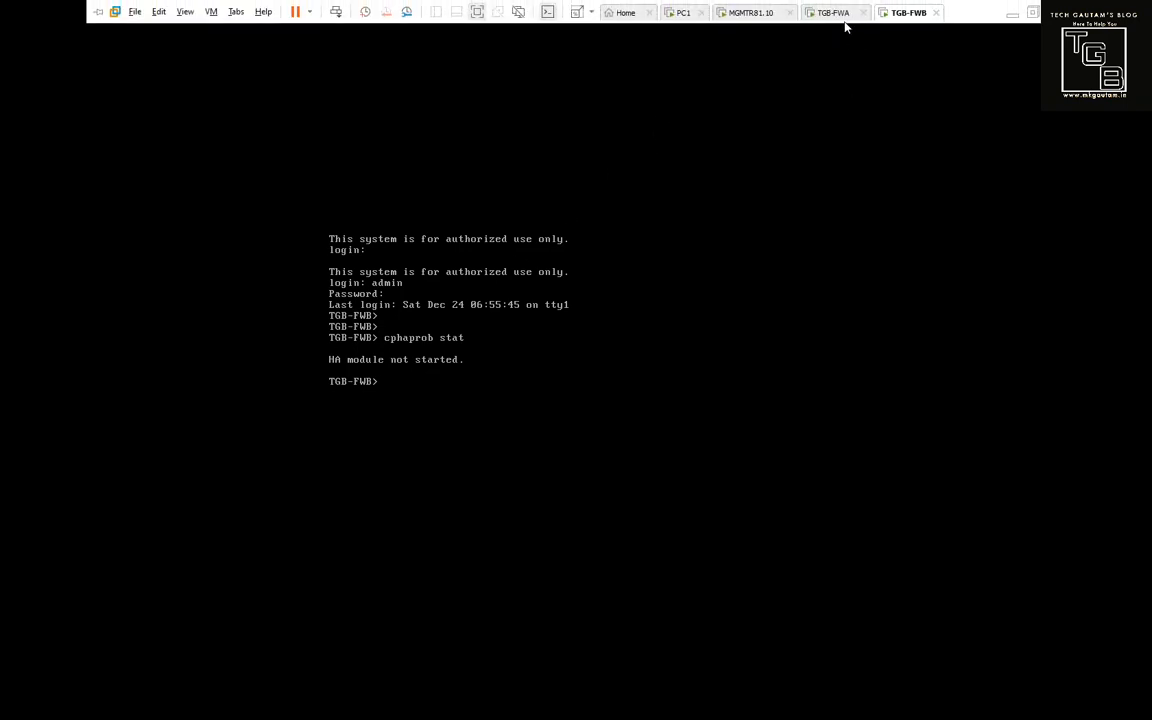
pyautogui.click(836, 14)
# Enable cluster membership on TGB-FWA with cpconfig option 6.
pyautogui.write('cpconfig')
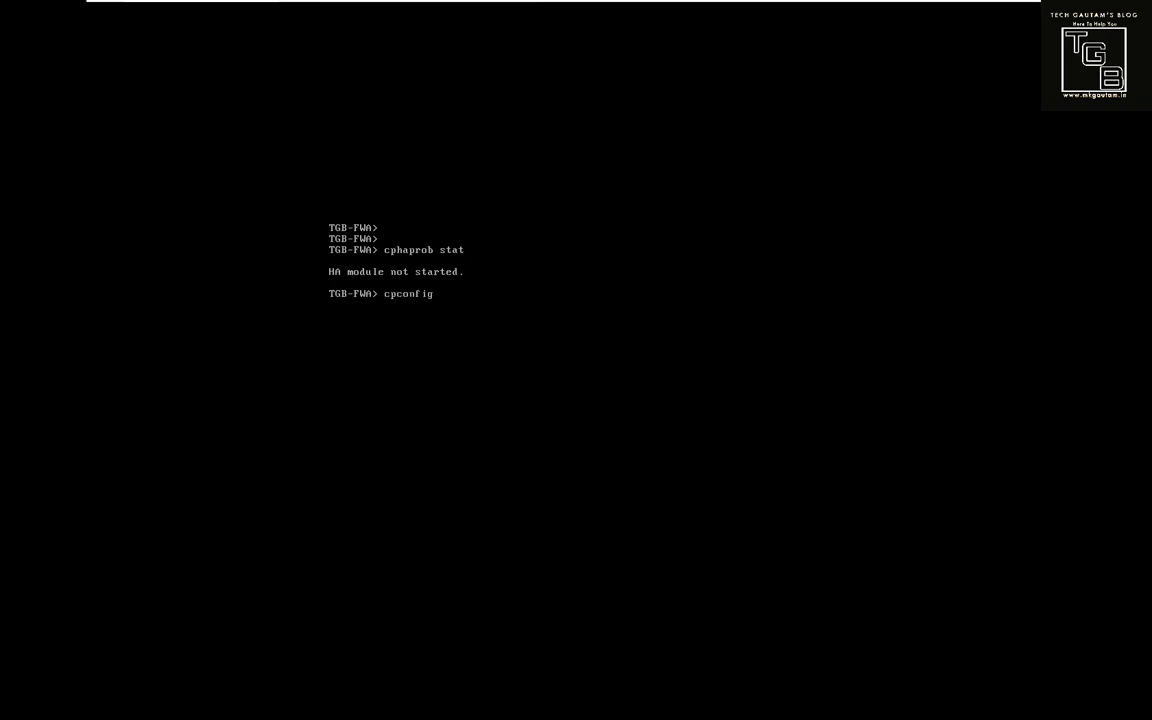
pyautogui.press('Return')
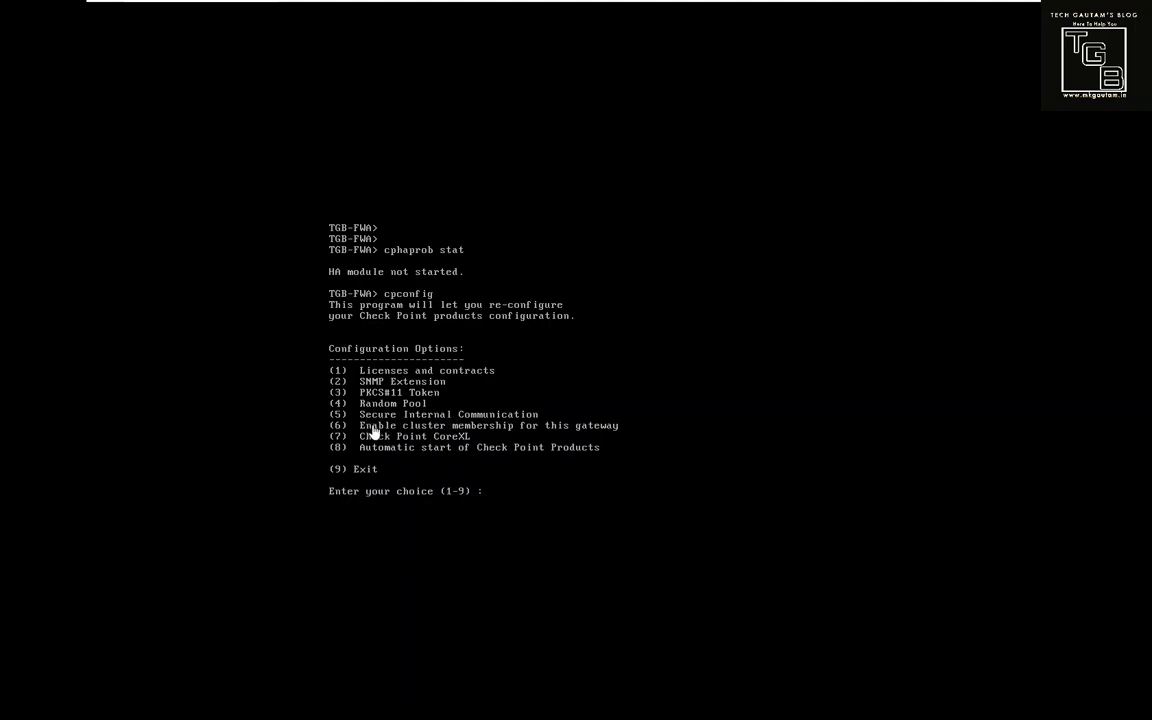
pyautogui.write('6')
pyautogui.press('Return')
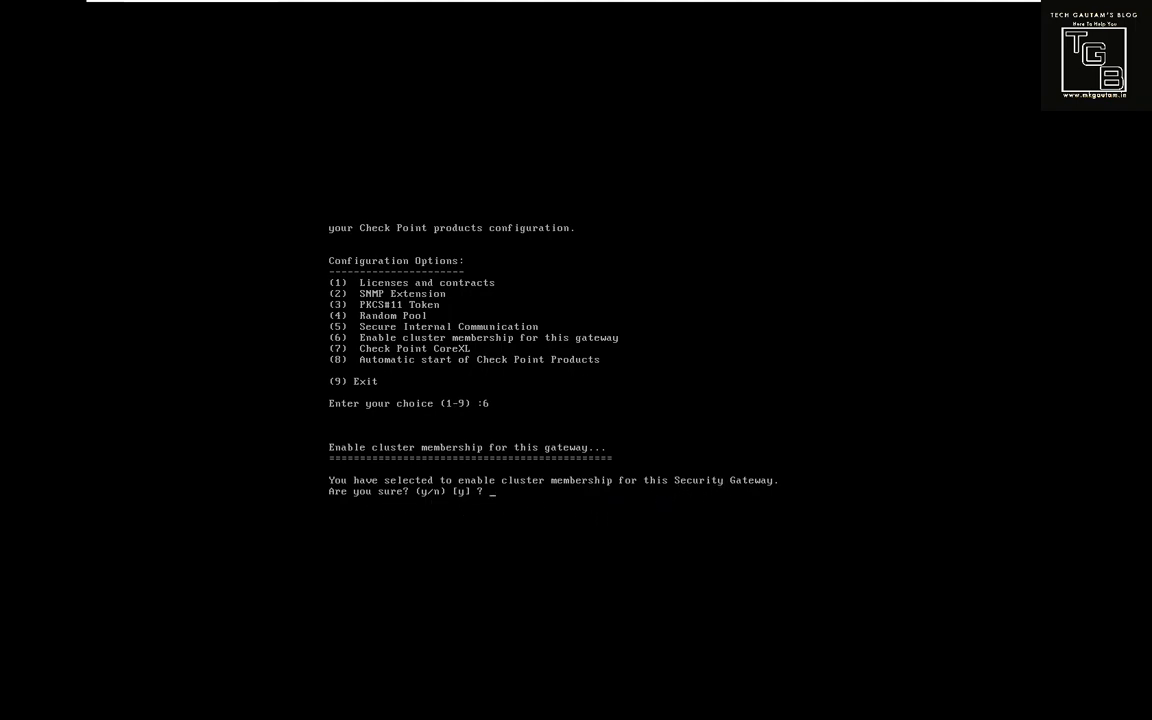
pyautogui.press('Return')
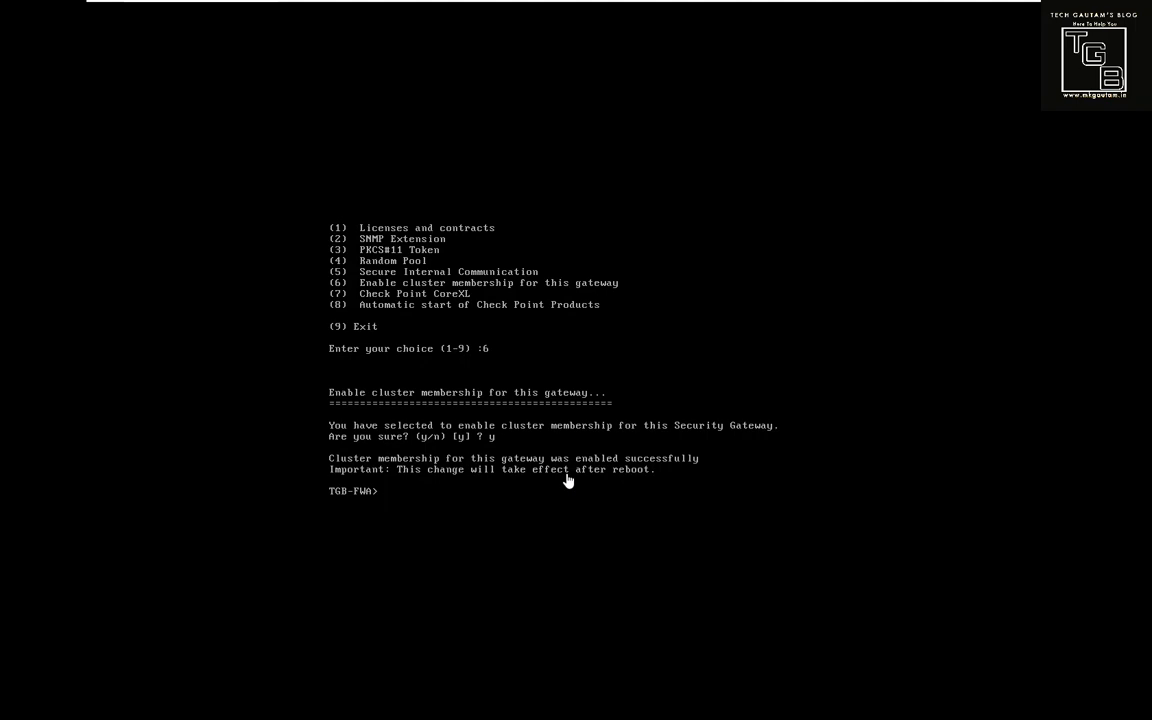
# Reboot TGB-FWA, confirming with Y.
pyautogui.write('reboot')
pyautogui.press('Return')
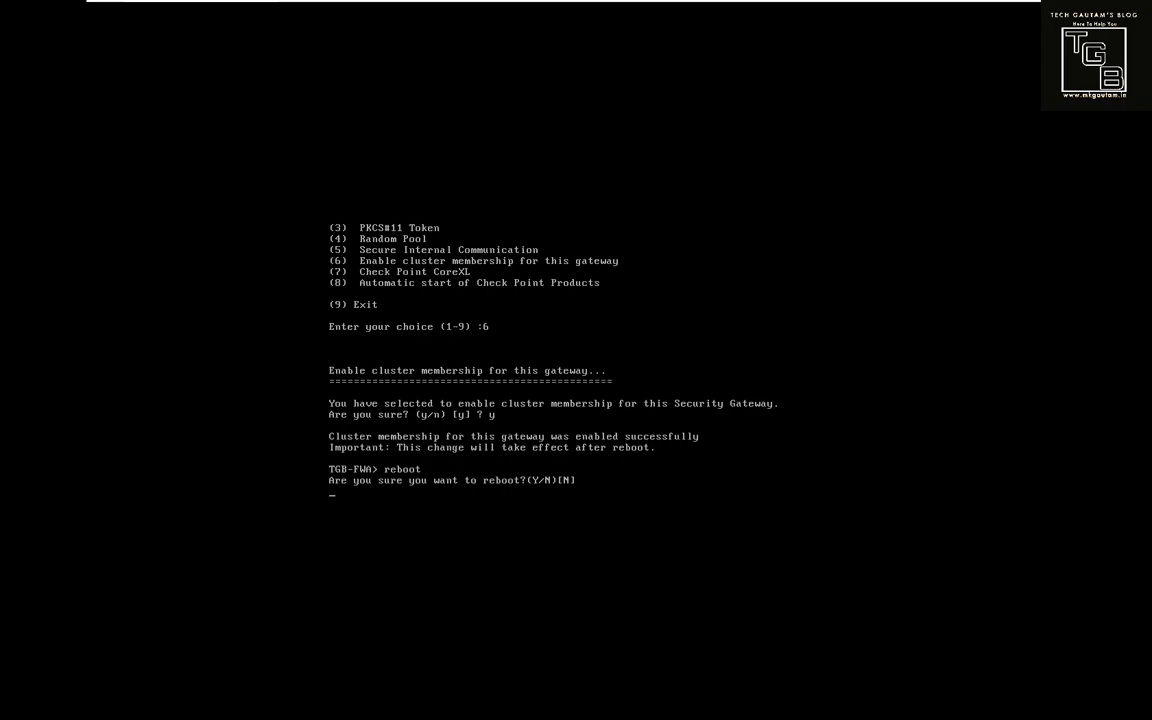
pyautogui.write('Y')
pyautogui.press('Return')
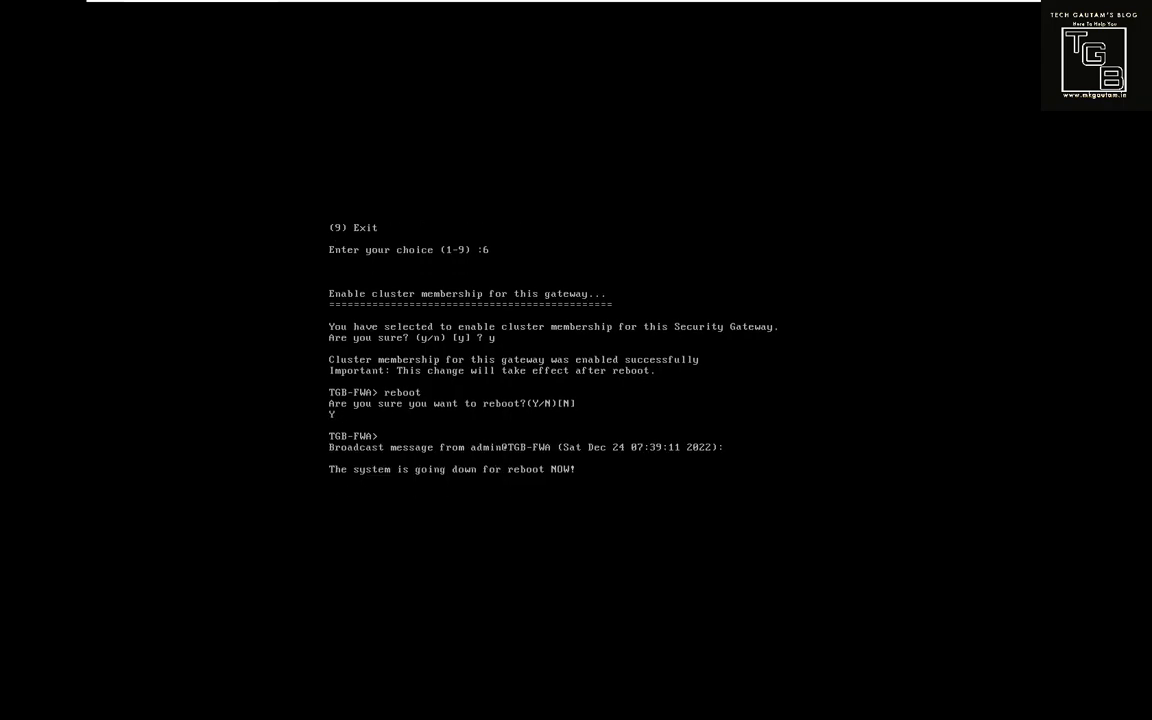
# Enable cluster membership on TGB-FWB with cpconfig option 6.
pyautogui.moveTo(788, 5)
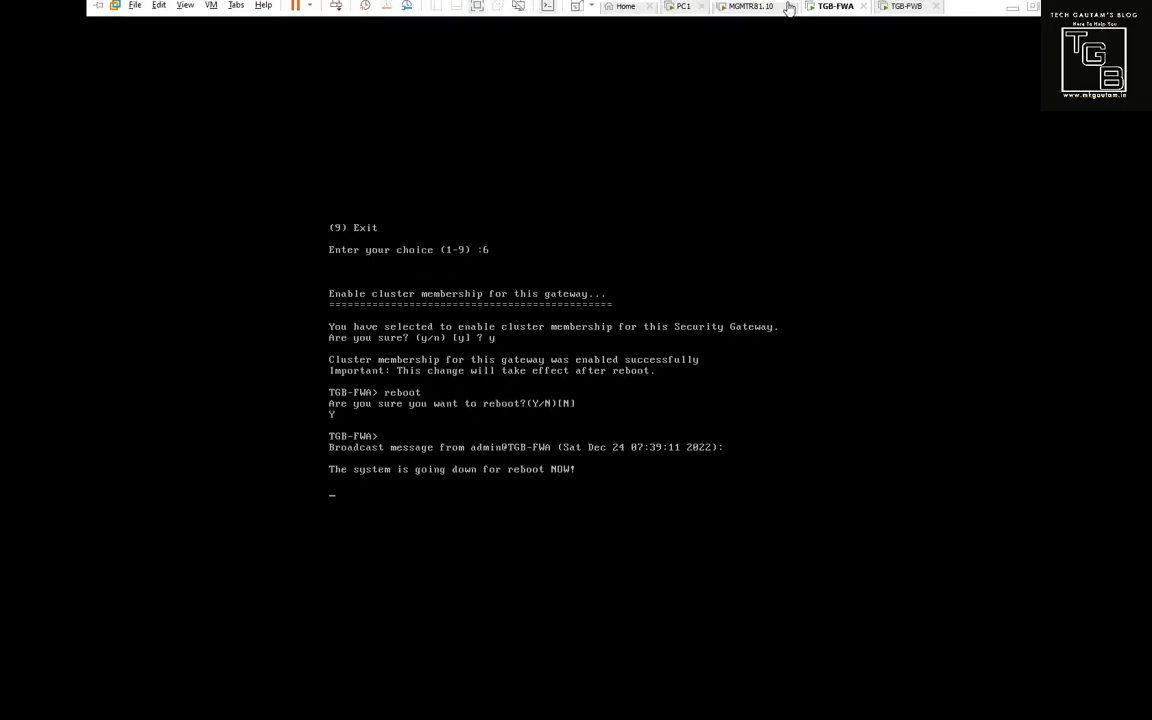
pyautogui.click(905, 14)
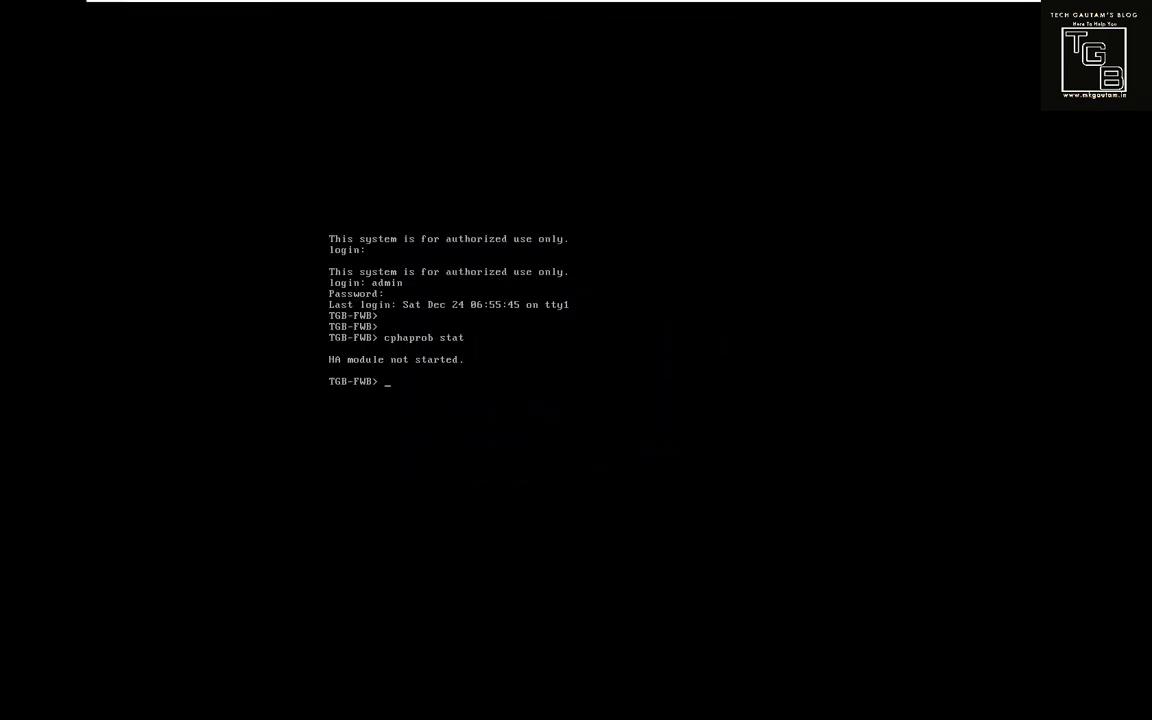
pyautogui.write('cpconfig')
pyautogui.press('Return')
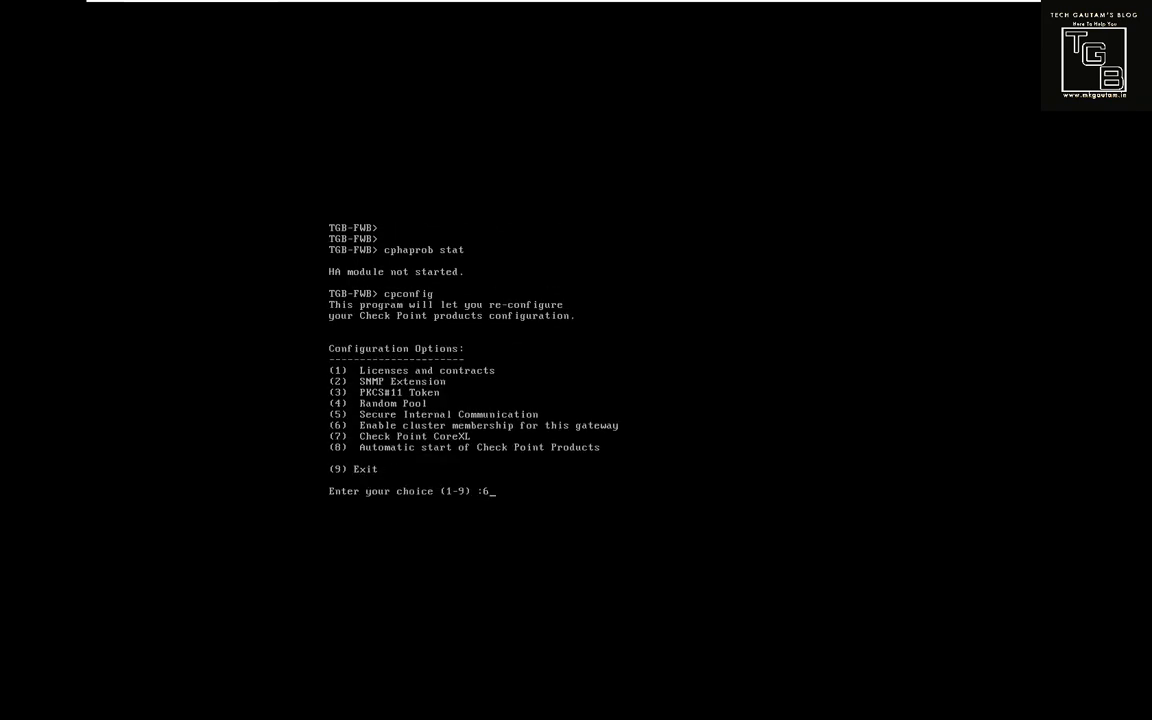
pyautogui.write('6')
pyautogui.press('Return')
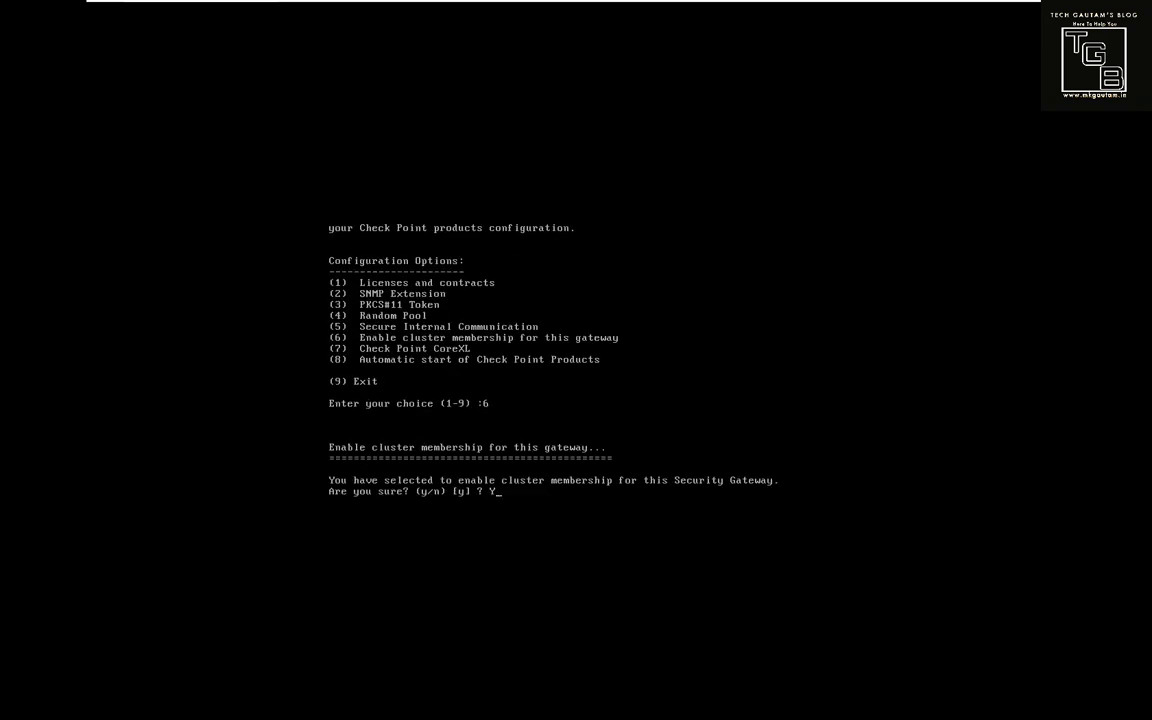
pyautogui.press('Return')
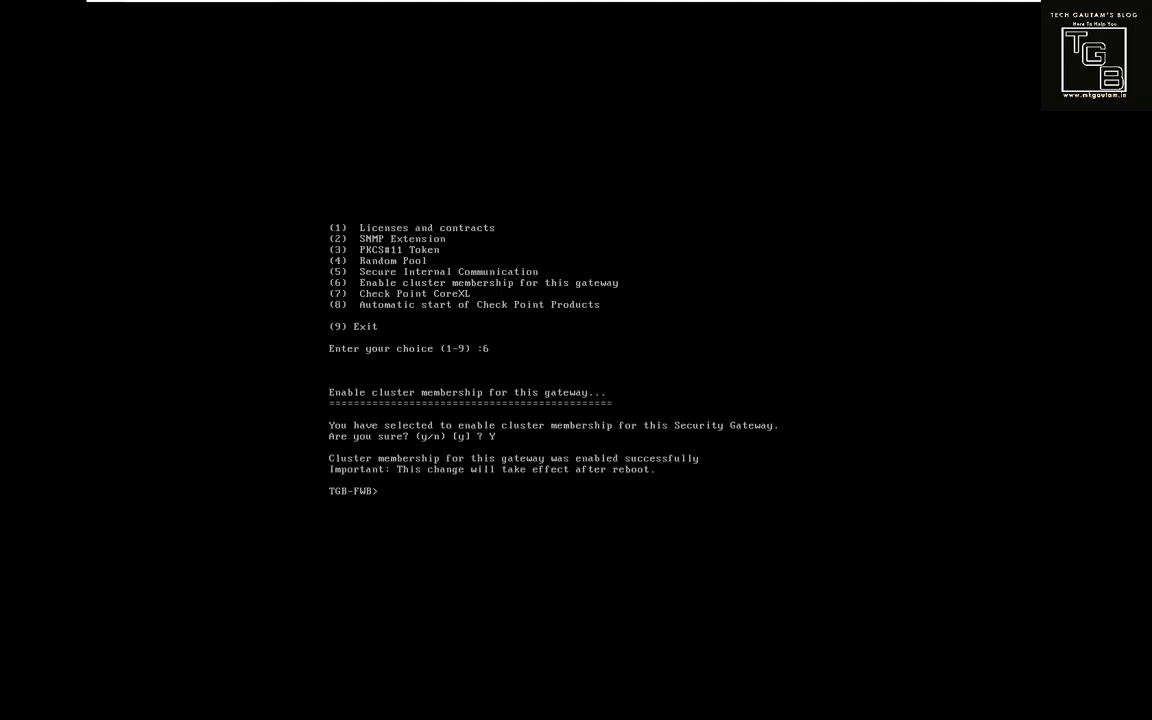
# Reboot TGB-FWB and check that TGB-FWA is booting back up.
pyautogui.write('reboot')
pyautogui.press('Return')
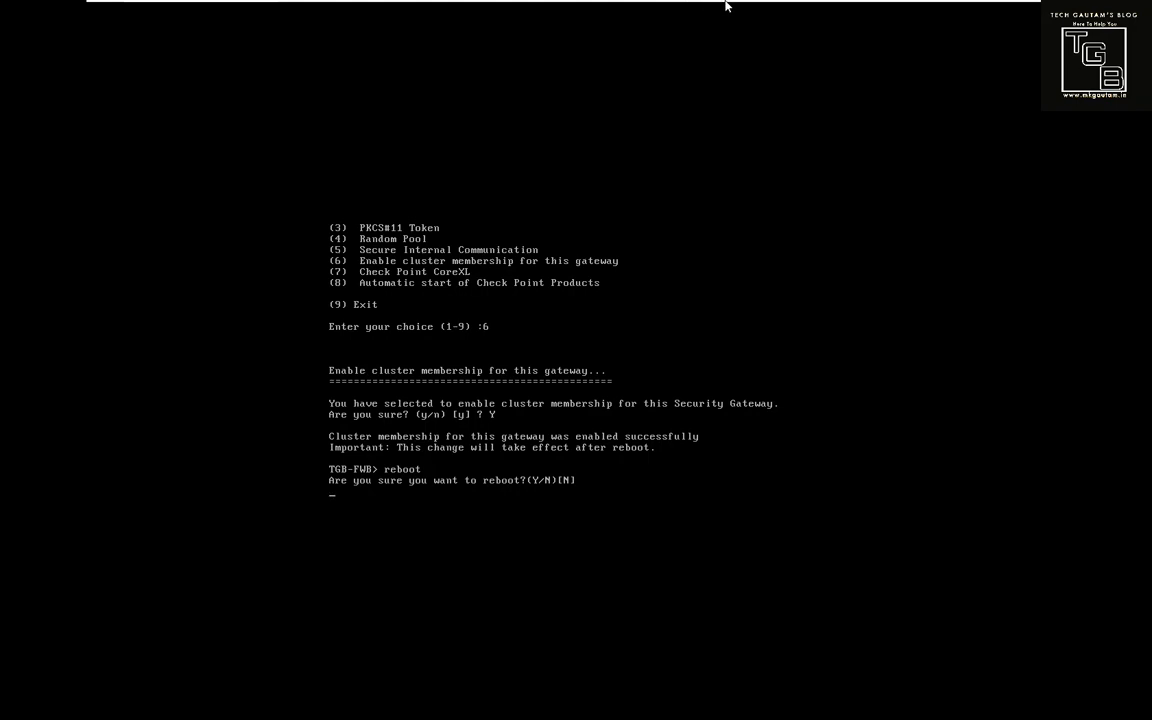
pyautogui.moveTo(730, 4)
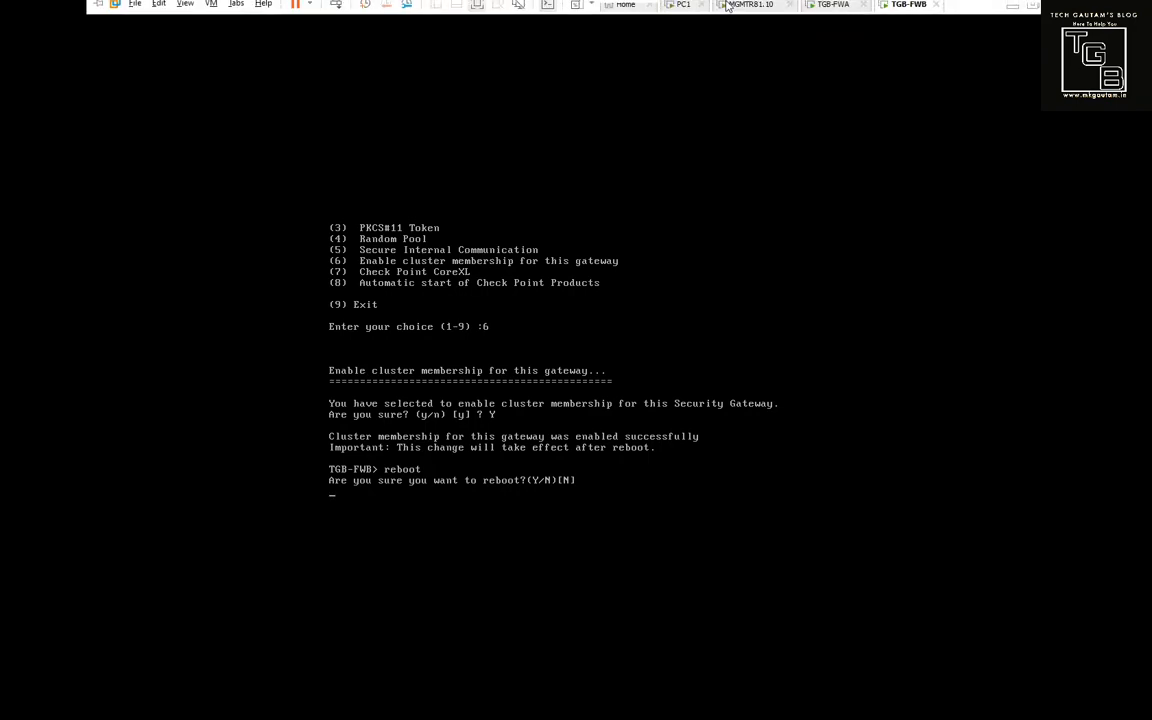
pyautogui.click(829, 15)
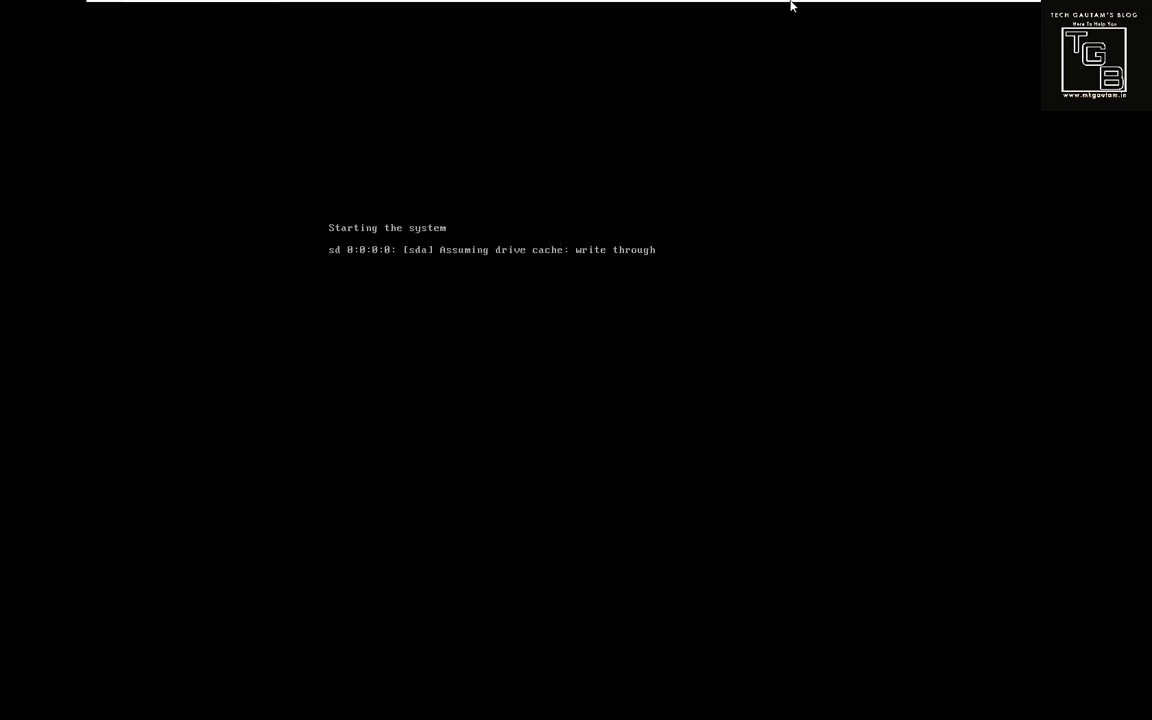
pyautogui.moveTo(790, 5)
pyautogui.click(903, 13)
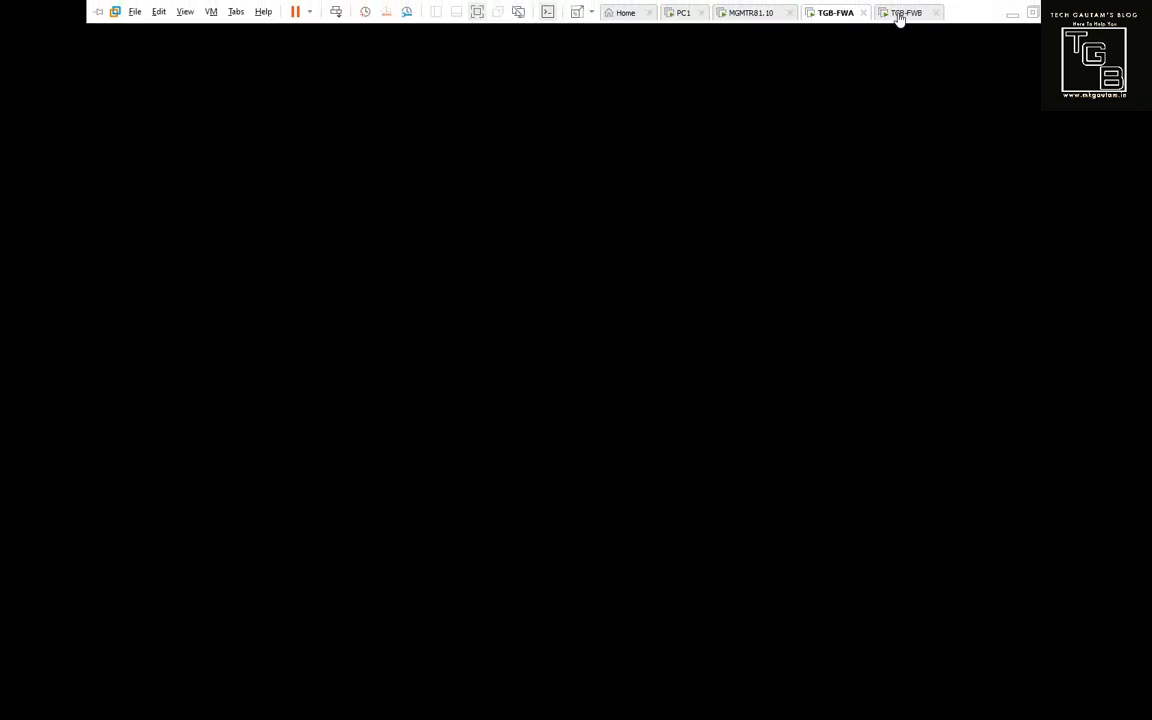
# Rerun ping 10.0.0.3, which is still unreachable, and check the PC's network connection status.
pyautogui.click(686, 14)
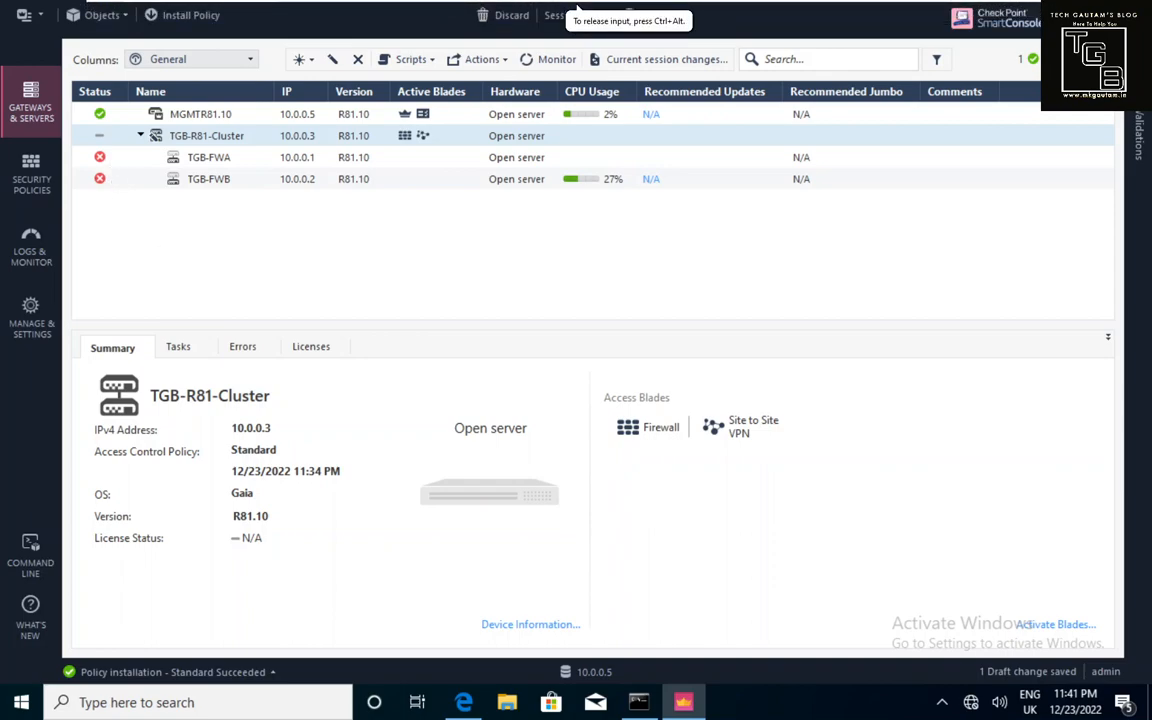
pyautogui.moveTo(100, 166)
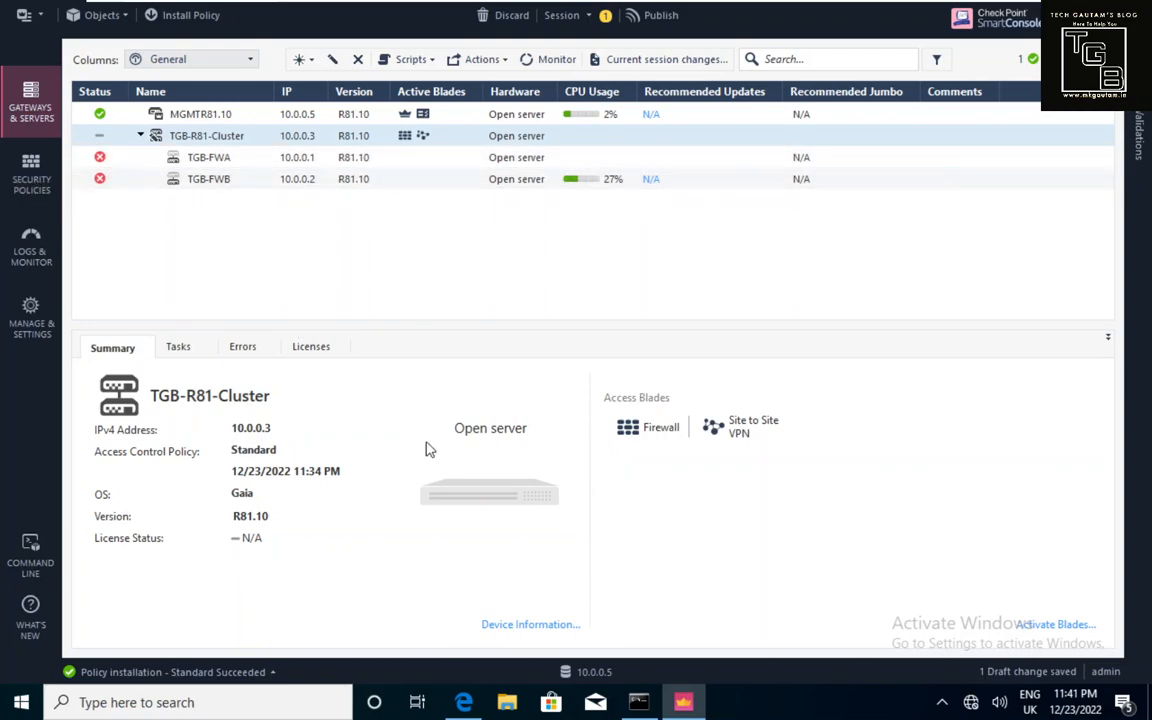
pyautogui.click(636, 703)
pyautogui.click(566, 437)
pyautogui.press('Up')
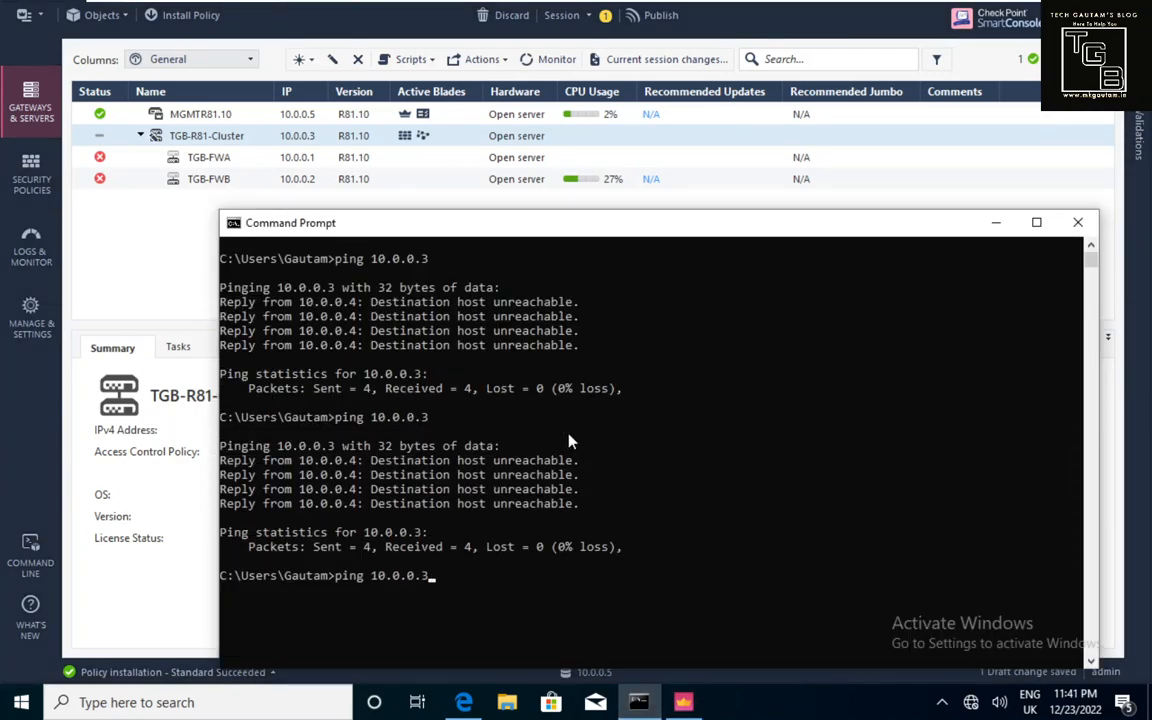
pyautogui.press('Return')
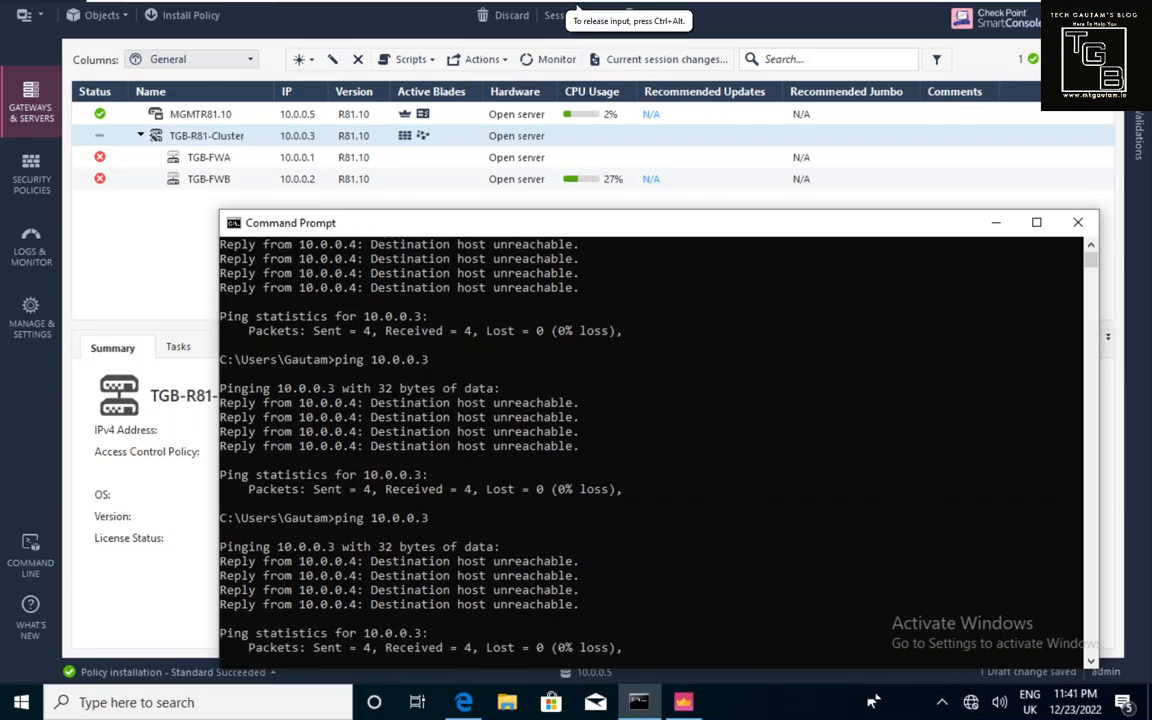
pyautogui.click(973, 703)
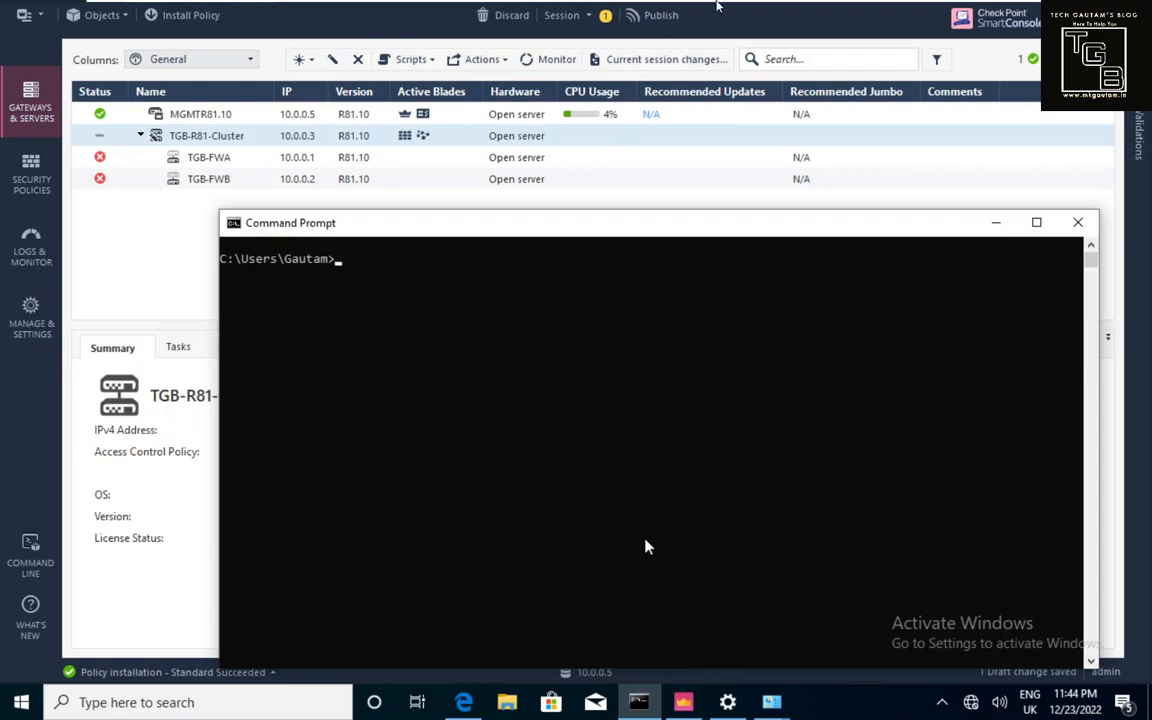
# Log in to the TGB-FWA console as admin and run cphaprob stat, showing TGB-FWA ACTIVE, TGB-FWB STANDBY.
pyautogui.moveTo(752, 16)
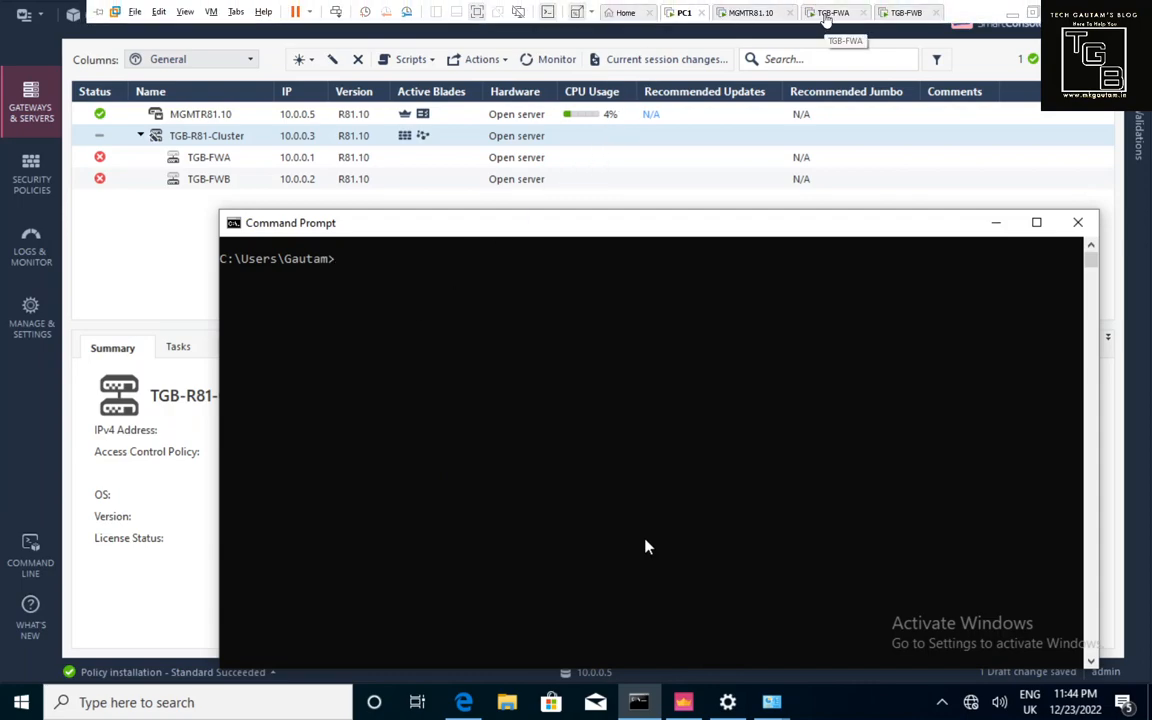
pyautogui.click(830, 13)
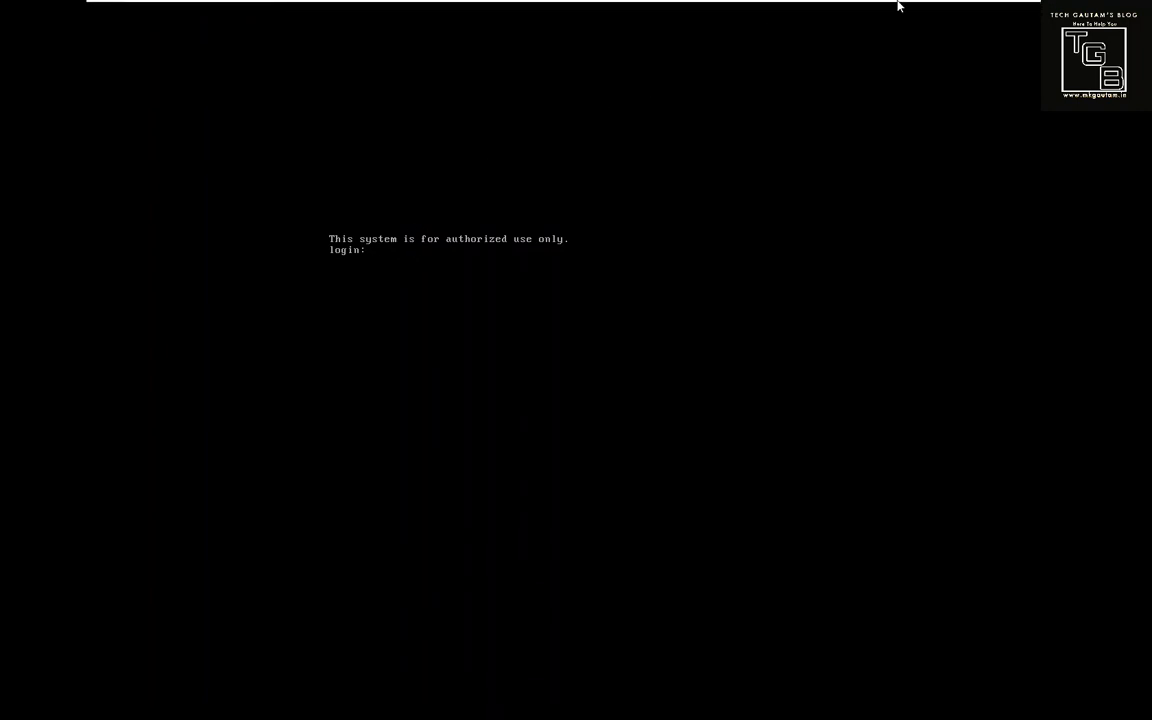
pyautogui.moveTo(896, 5)
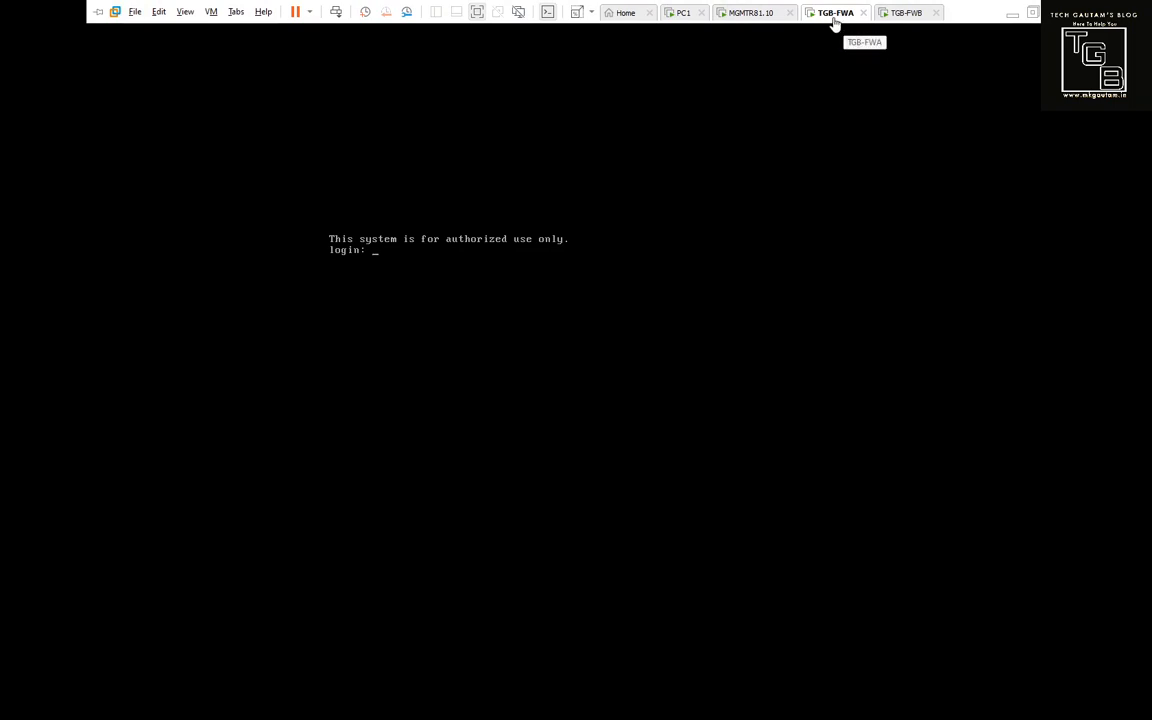
pyautogui.write('admin')
pyautogui.press('Return')
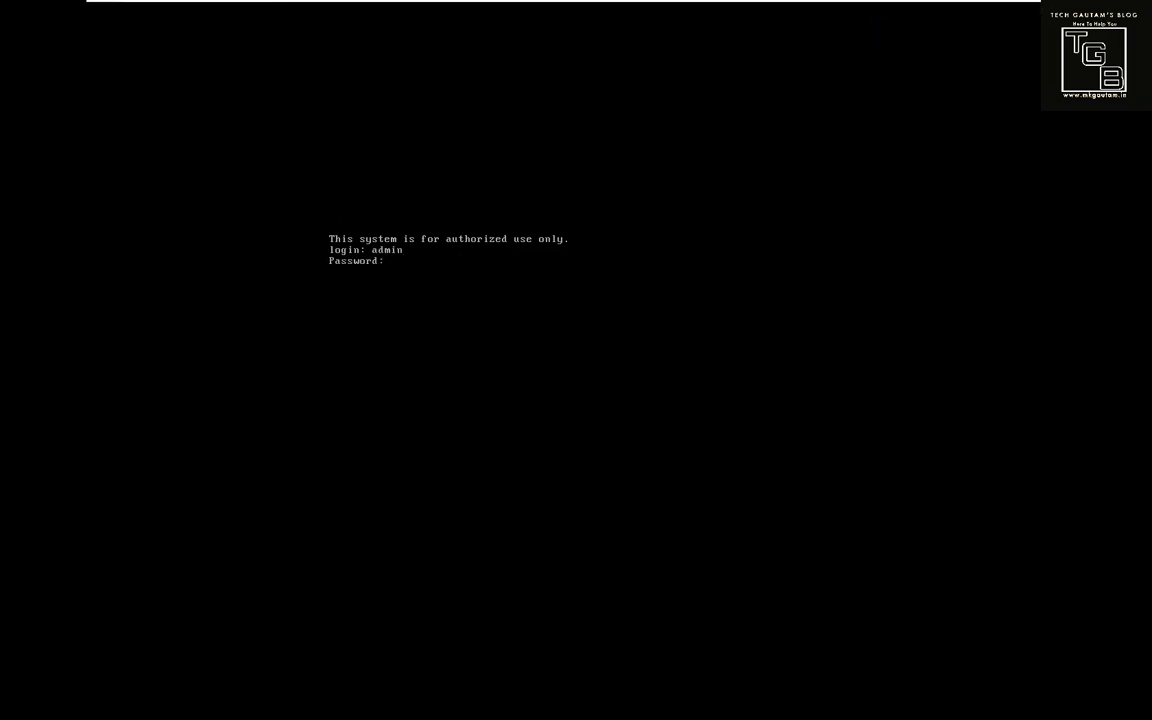
pyautogui.press('Return')
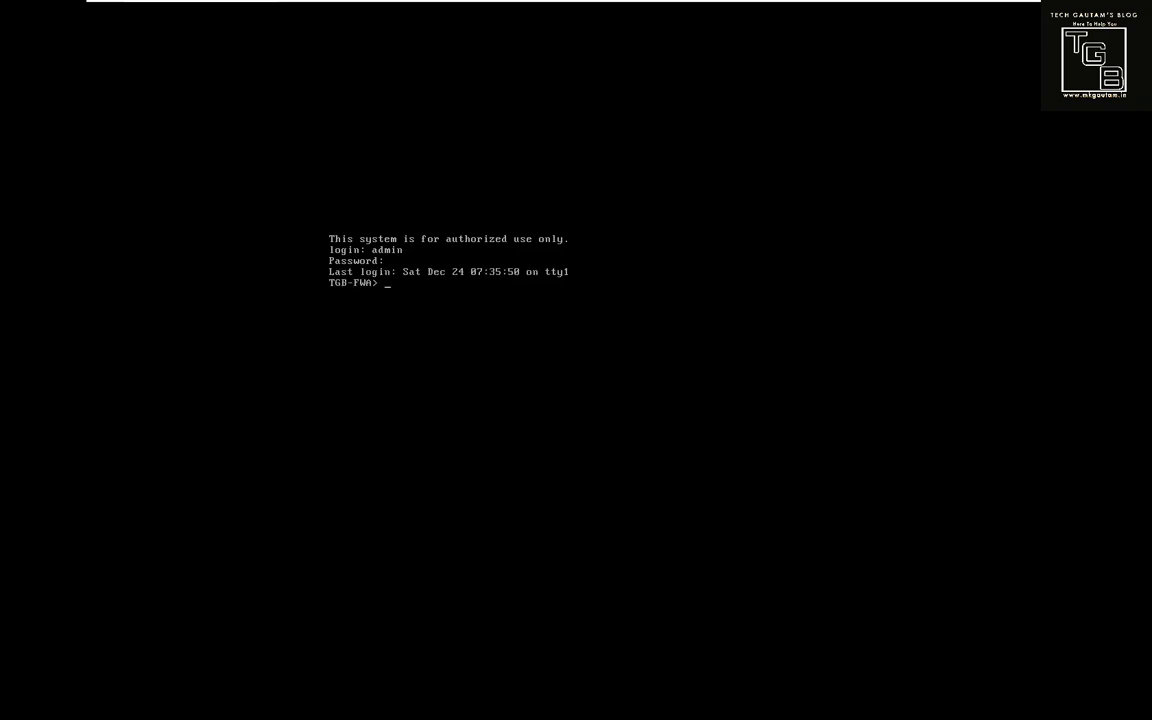
pyautogui.press('Return')
pyautogui.press('Return')
pyautogui.press('Return')
pyautogui.write('cphaprob stat')
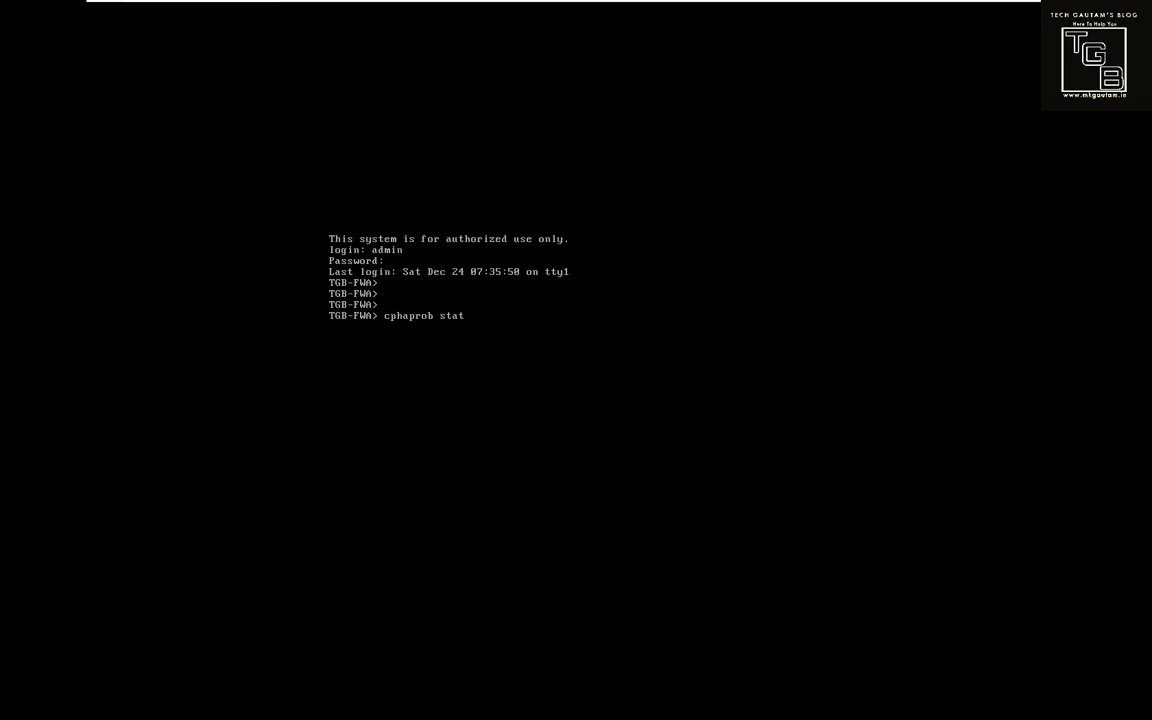
pyautogui.press('Return')
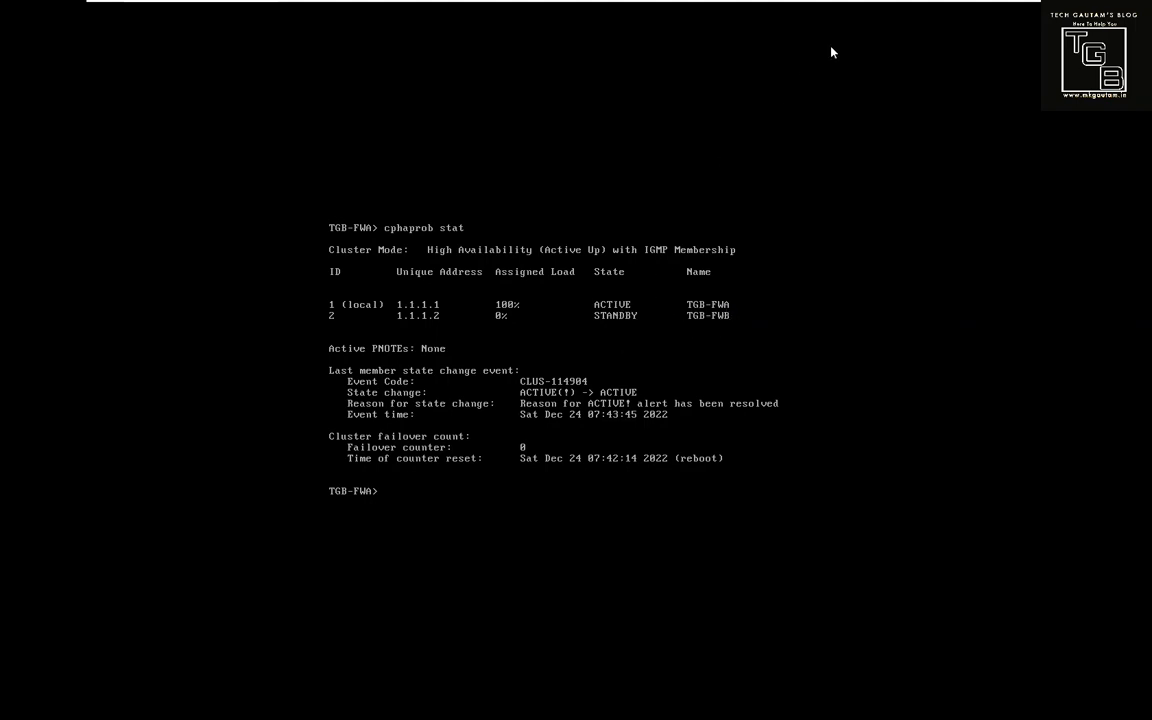
# On TGB-FWB, log in as admin and run cphaprob stat confirming STANDBY, then return to TGB-FWA.
pyautogui.click(905, 13)
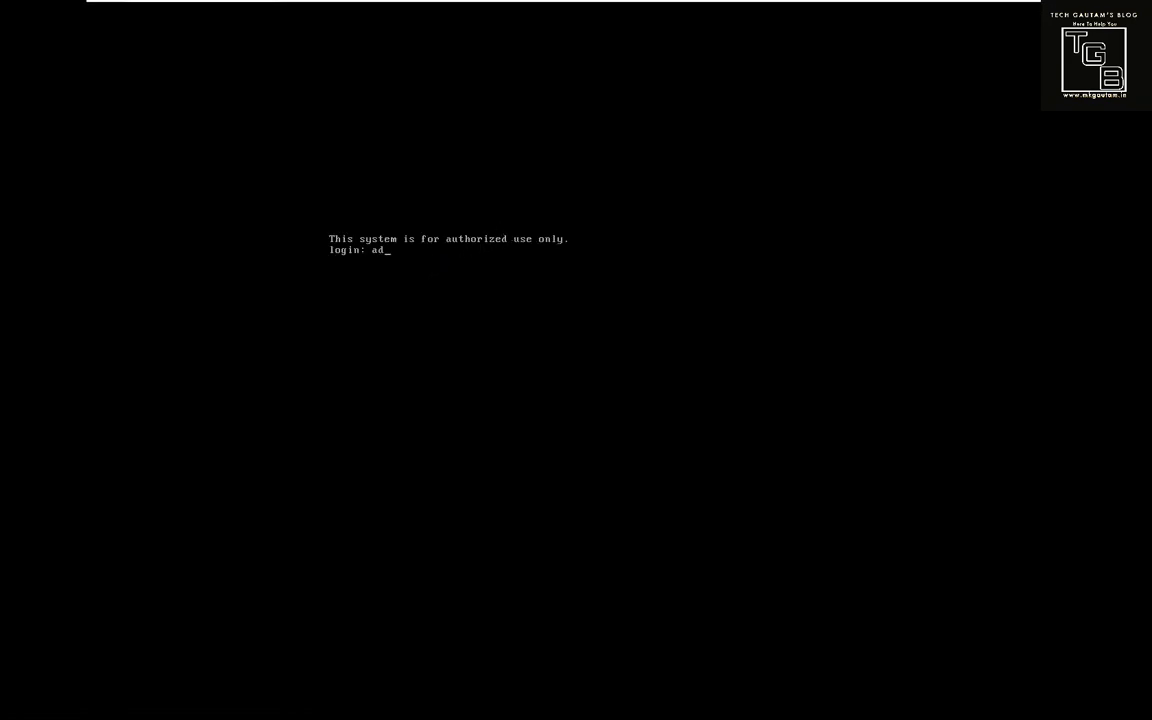
pyautogui.press('Return')
pyautogui.press('Return')
pyautogui.press('Return')
pyautogui.press('Return')
pyautogui.press('Return')
pyautogui.write('aprob stat')
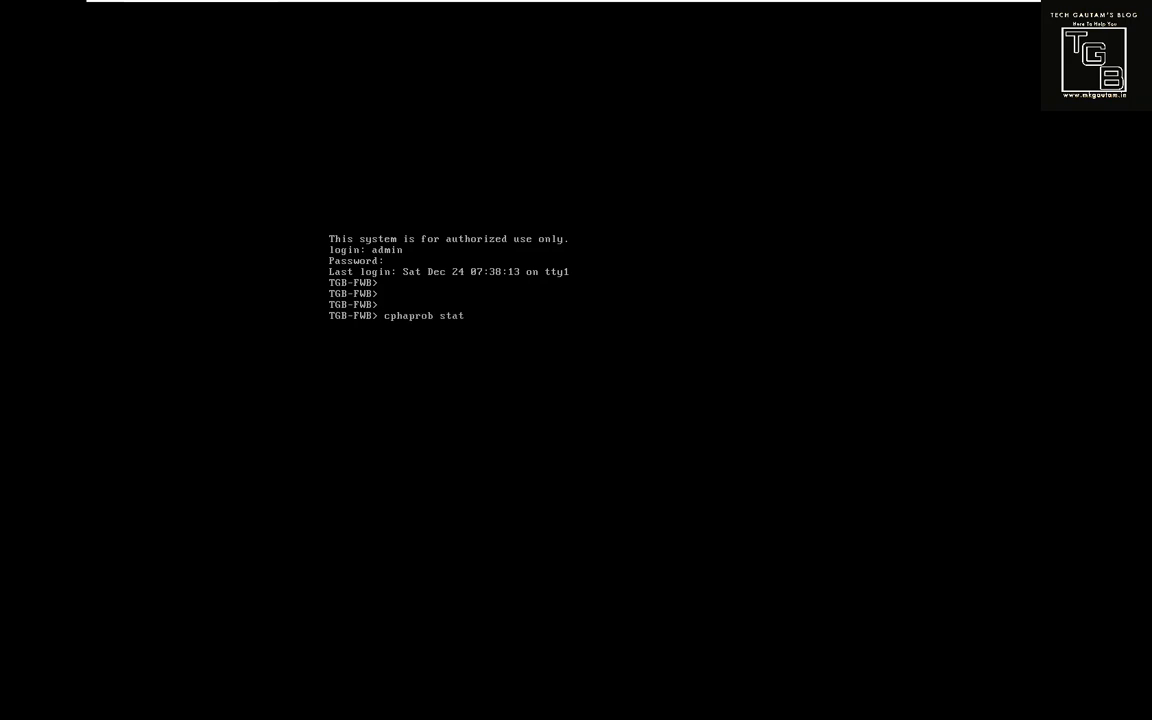
pyautogui.press('Return')
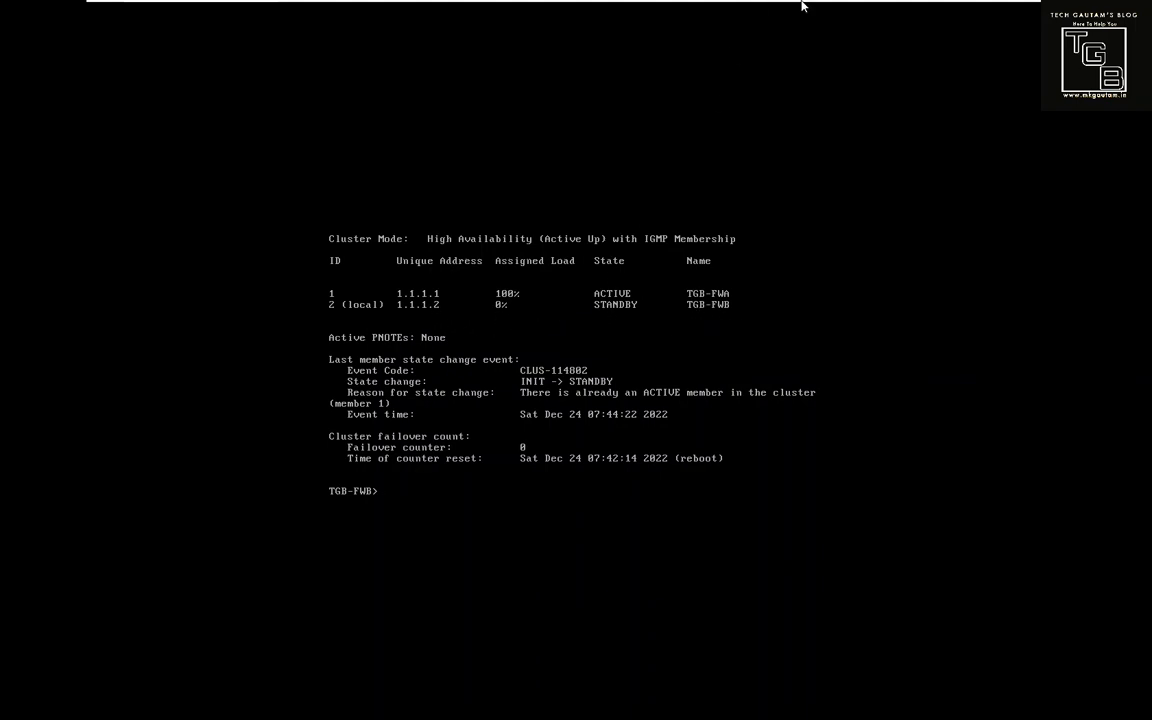
pyautogui.click(830, 13)
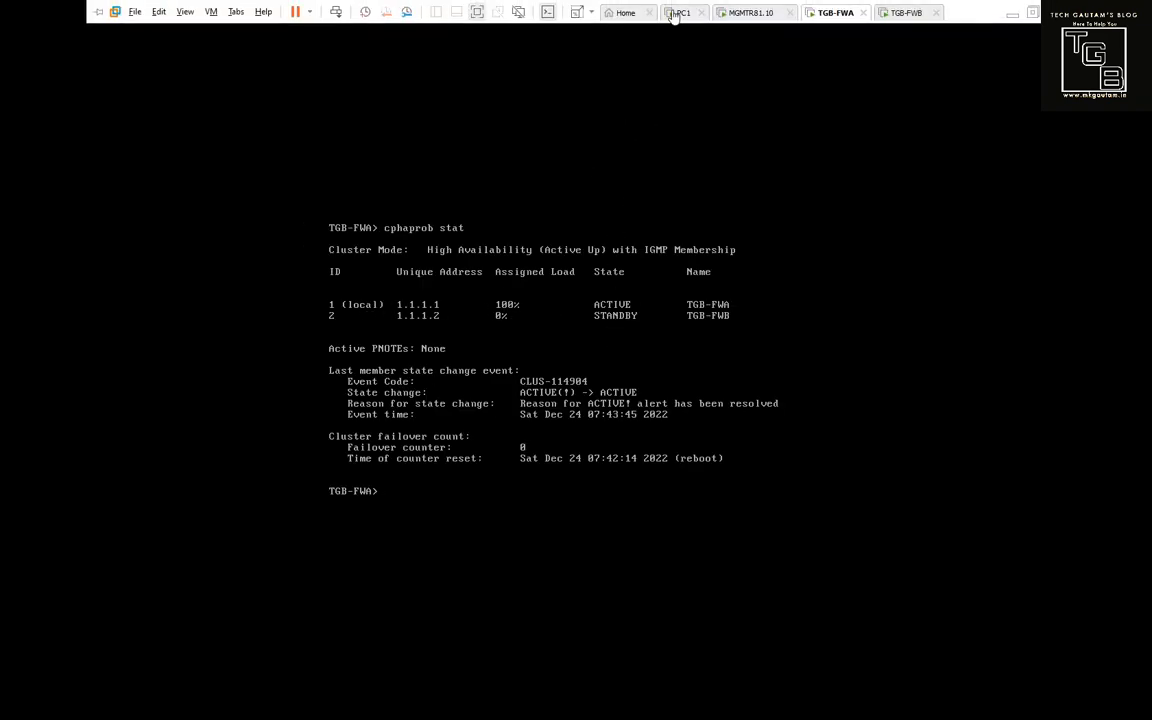
# On PC1, review the Ethernet adapter's IPv4 address settings.
pyautogui.click(678, 13)
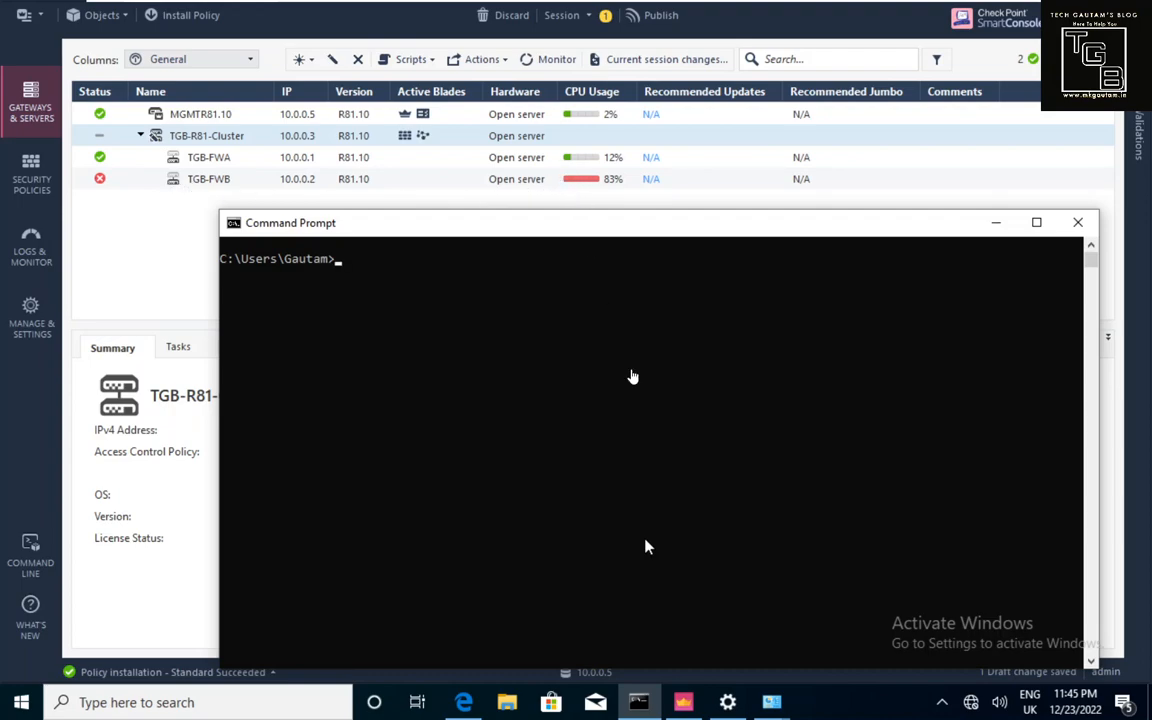
pyautogui.click(729, 704)
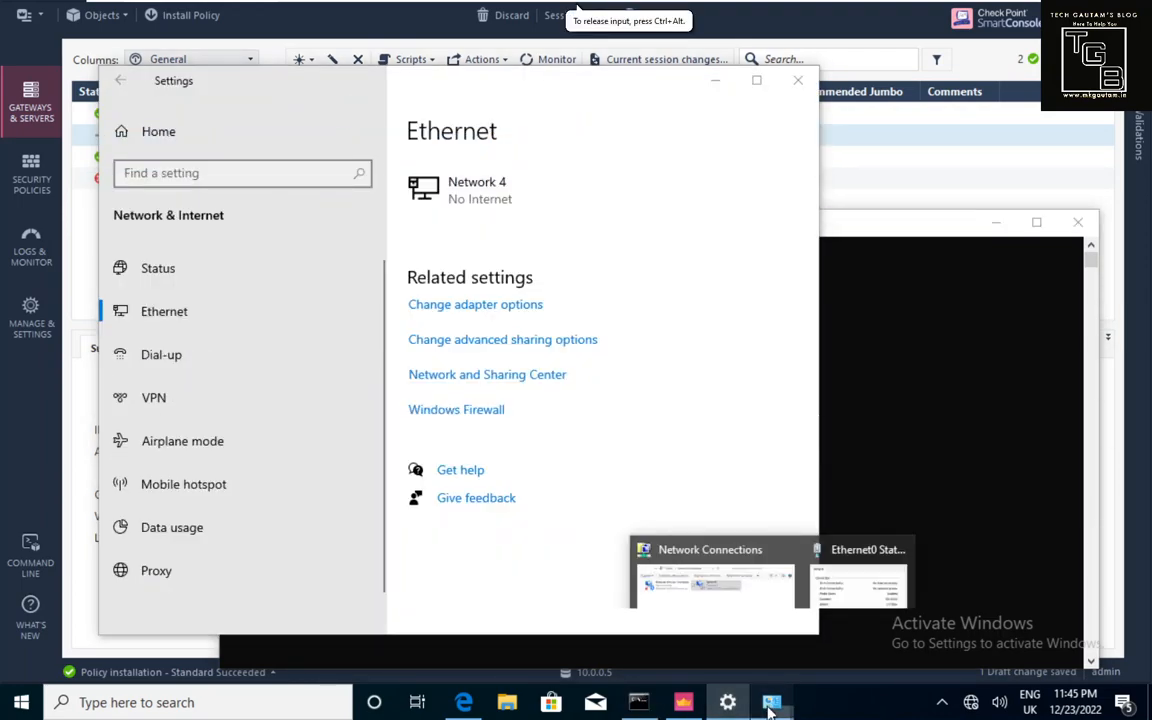
pyautogui.click(840, 645)
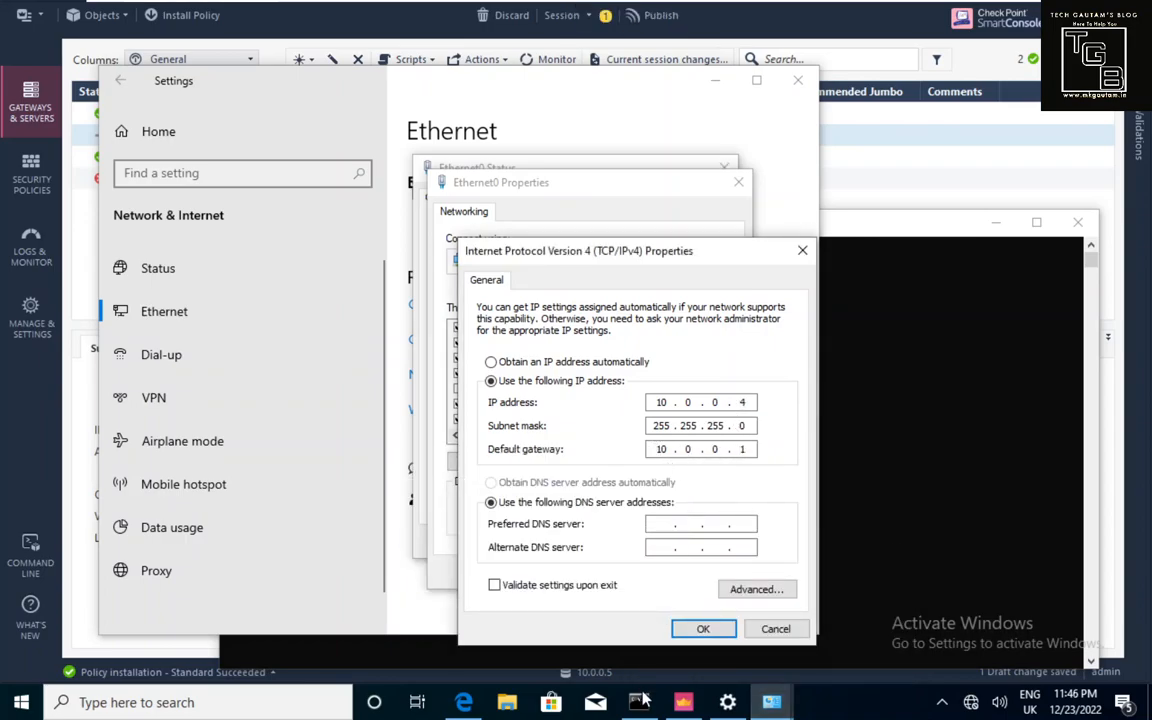
pyautogui.click(873, 540)
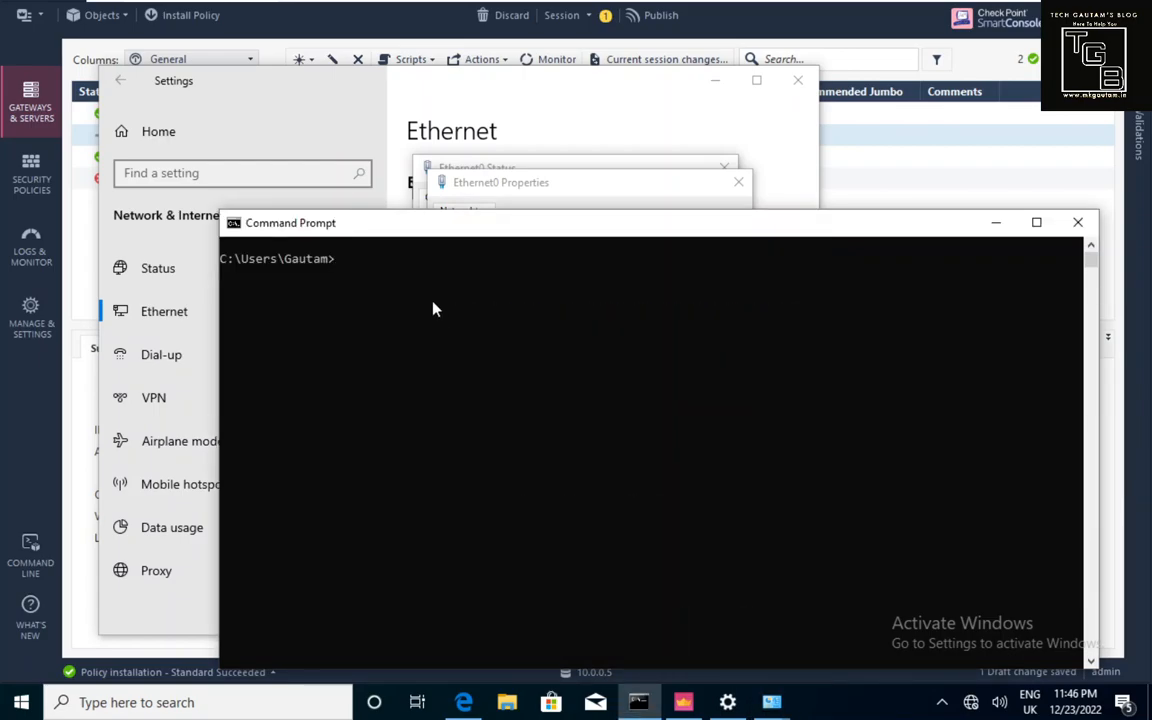
pyautogui.click(87, 248)
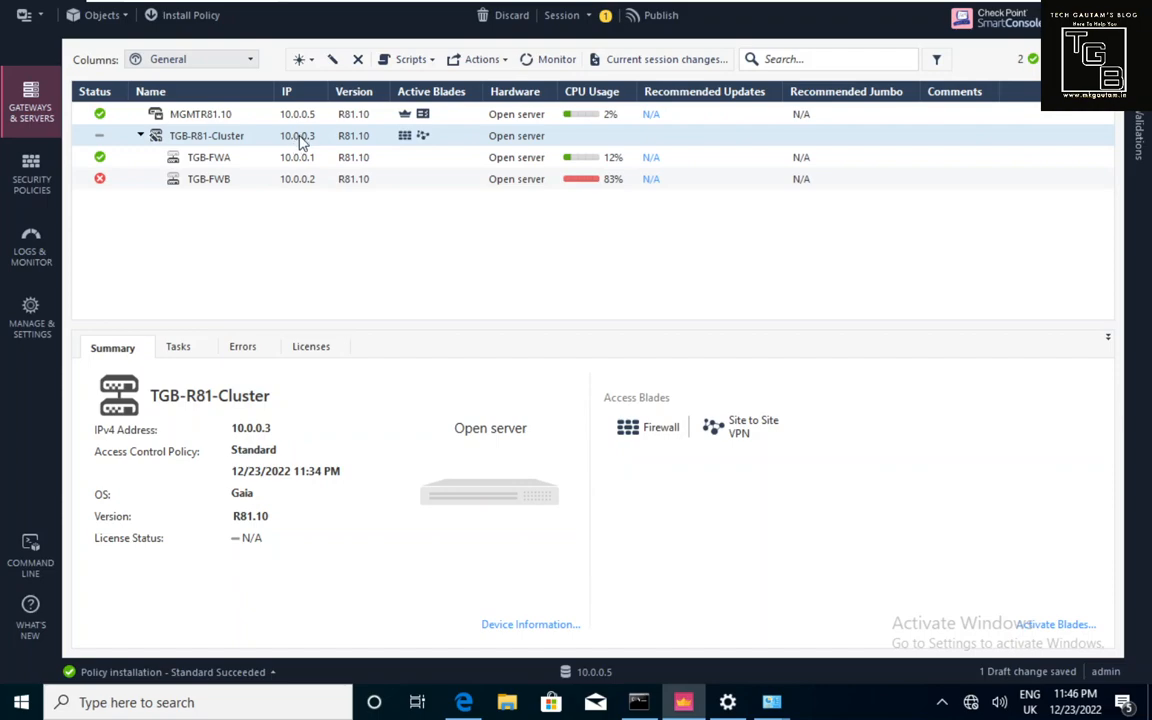
# Ping the cluster address 10.0.0.3 with replies received, then check gateway status in SmartConsole.
pyautogui.click(643, 700)
pyautogui.click(718, 535)
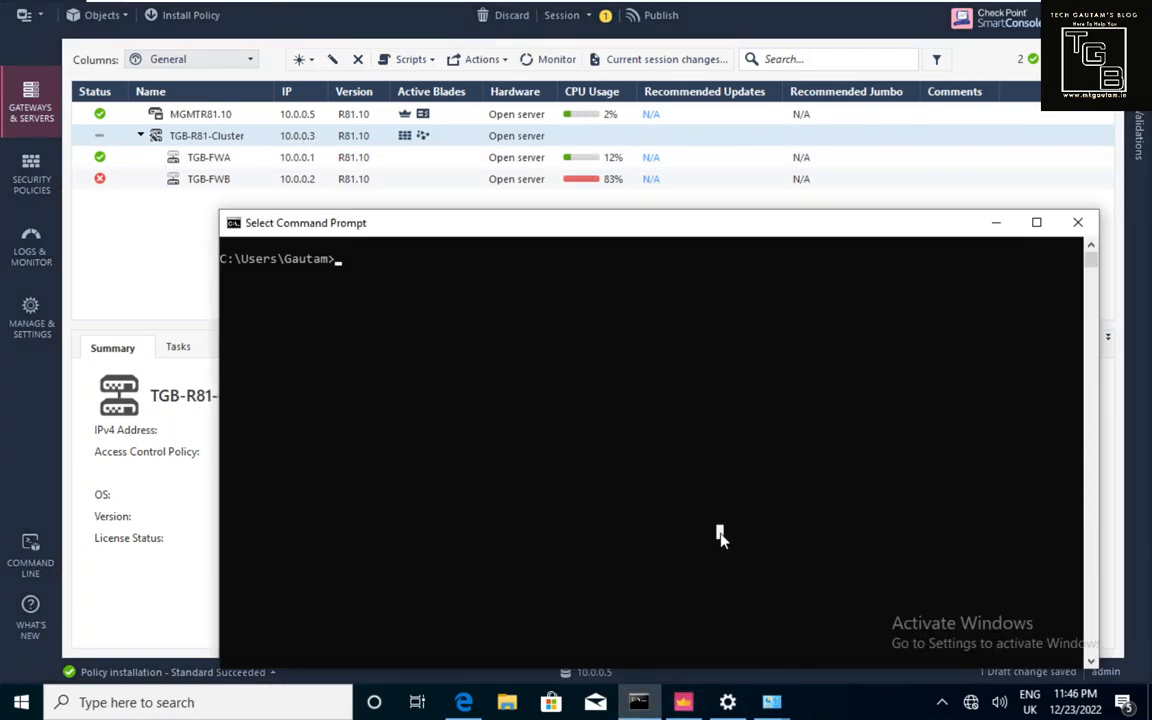
pyautogui.write('ping 10.')
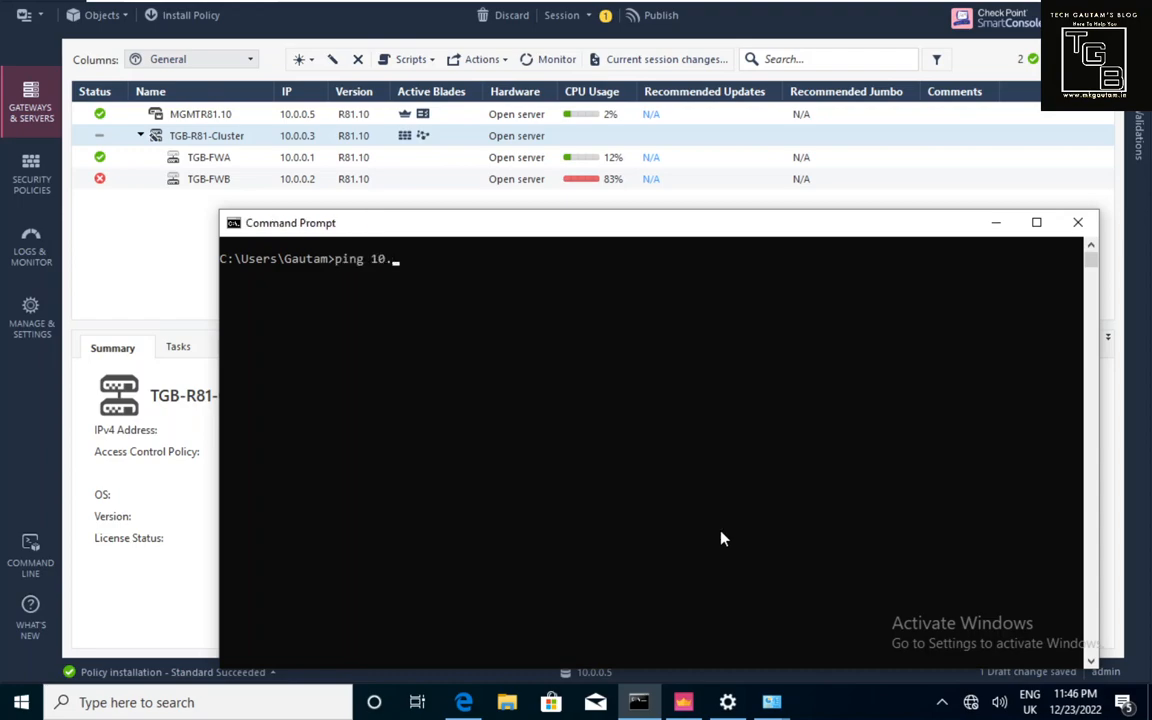
pyautogui.write('0.0.3')
pyautogui.press('Return')
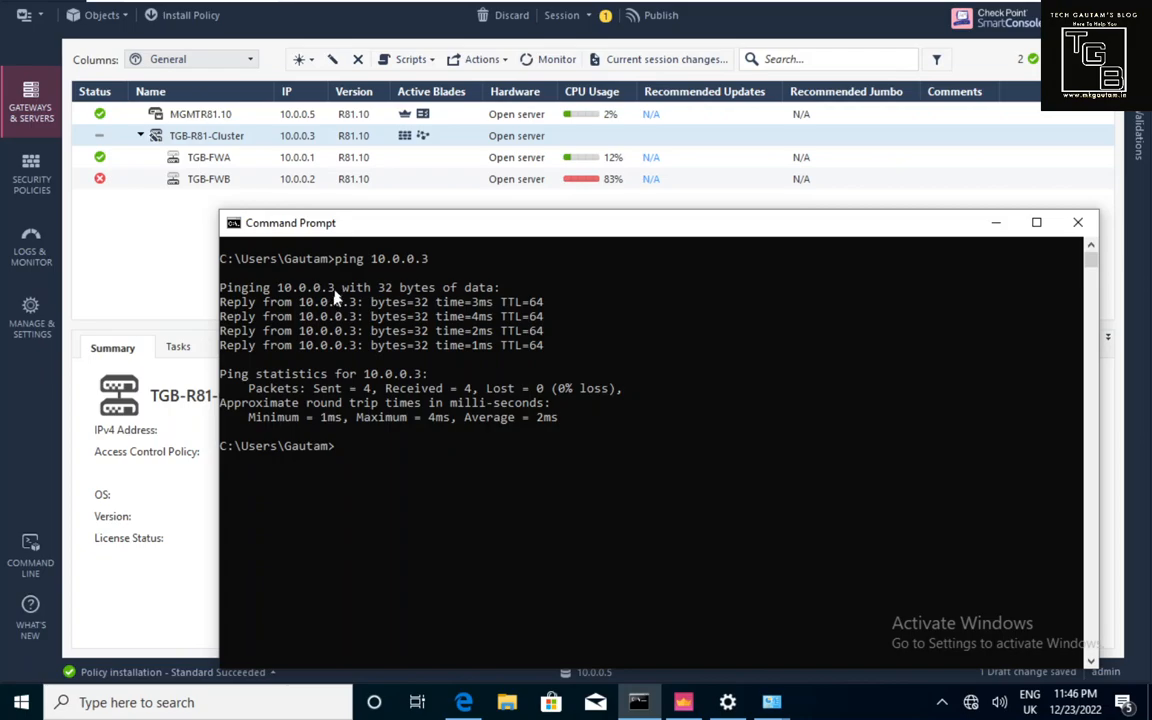
pyautogui.click(376, 264)
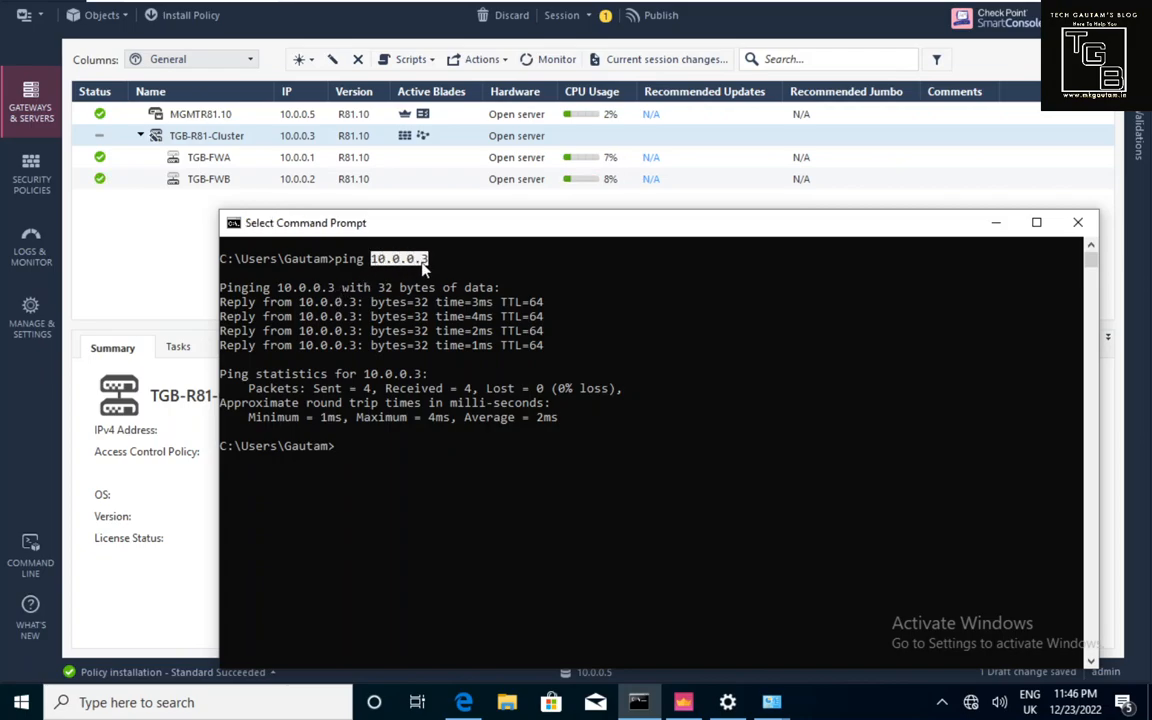
pyautogui.click(167, 283)
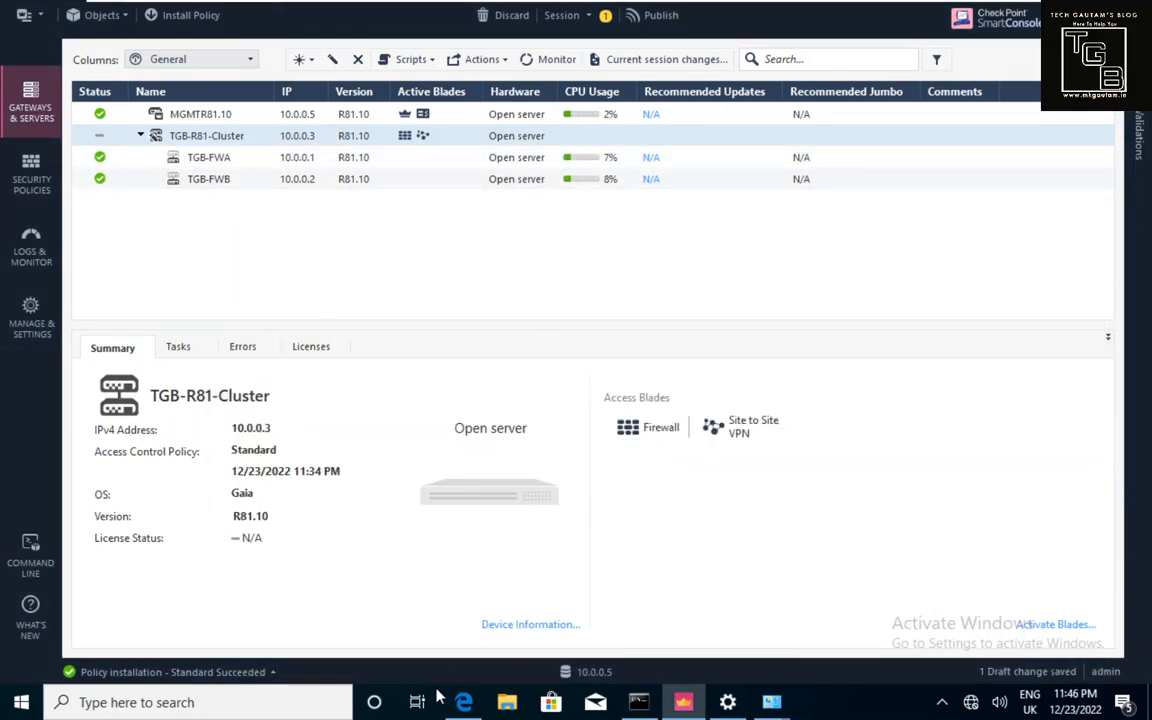
pyautogui.click(465, 702)
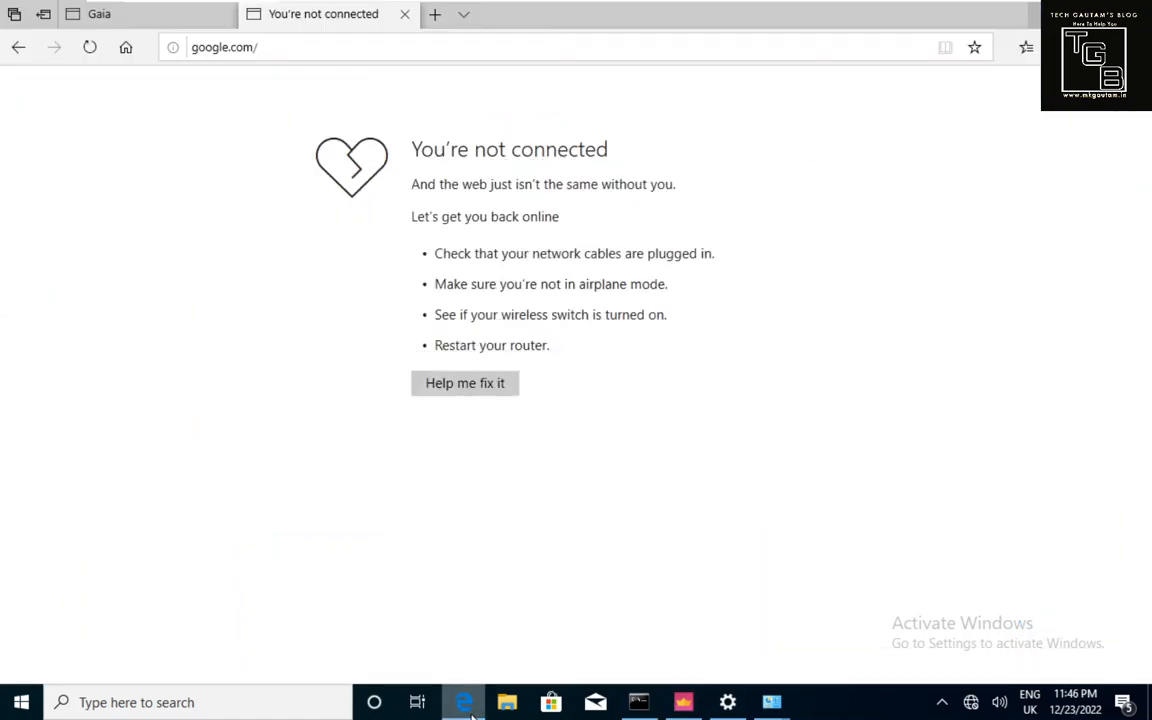
pyautogui.click(329, 55)
pyautogui.write('https')
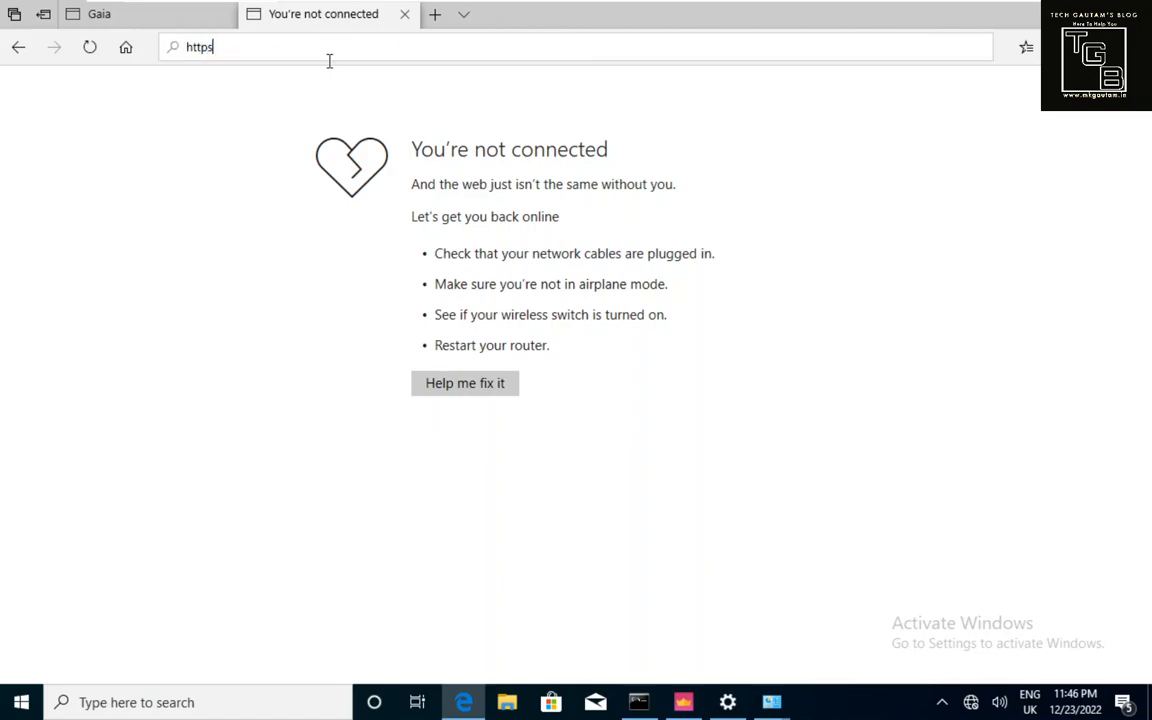
pyautogui.write('s://10.0.')
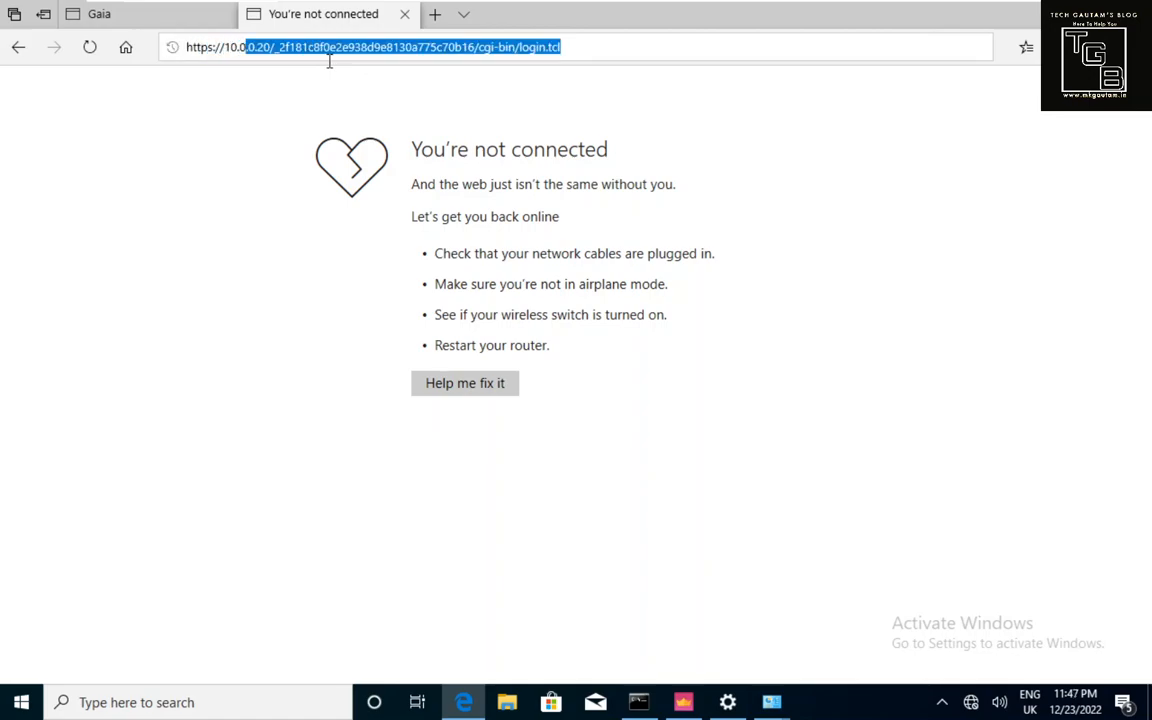
pyautogui.write('0.3')
pyautogui.press('Return')
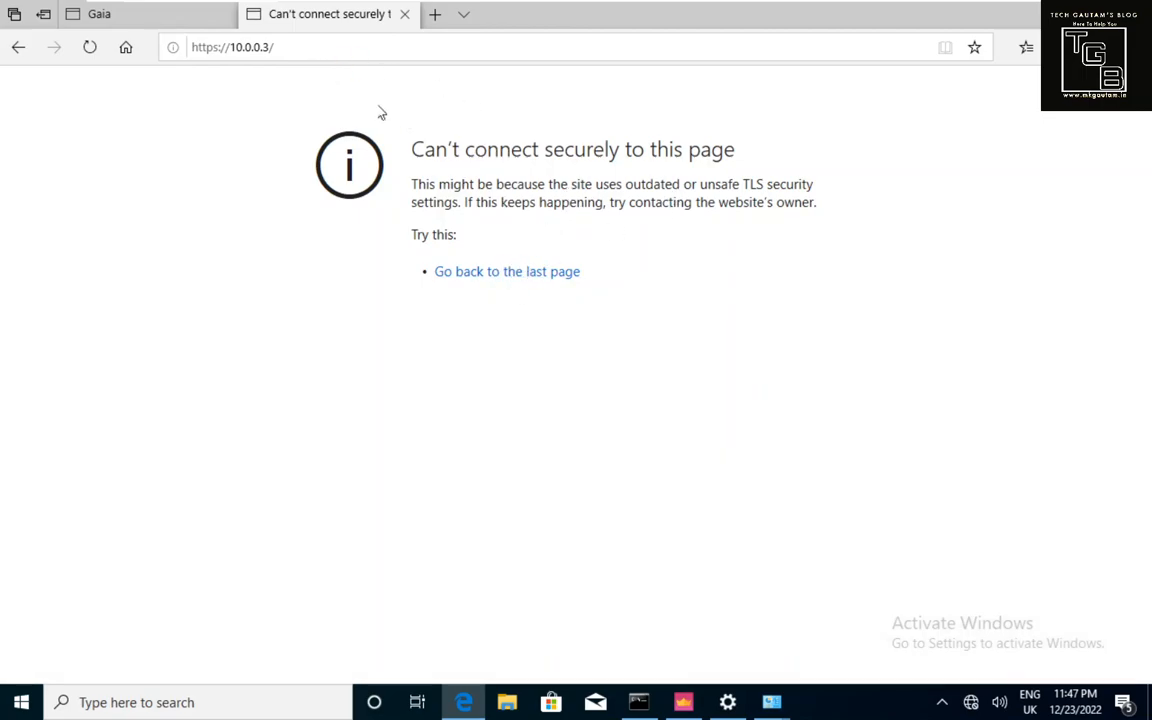
pyautogui.click(314, 49)
pyautogui.press('BackSpace')
pyautogui.press('BackSpace')
pyautogui.write('1')
pyautogui.press('Return')
pyautogui.click(313, 49)
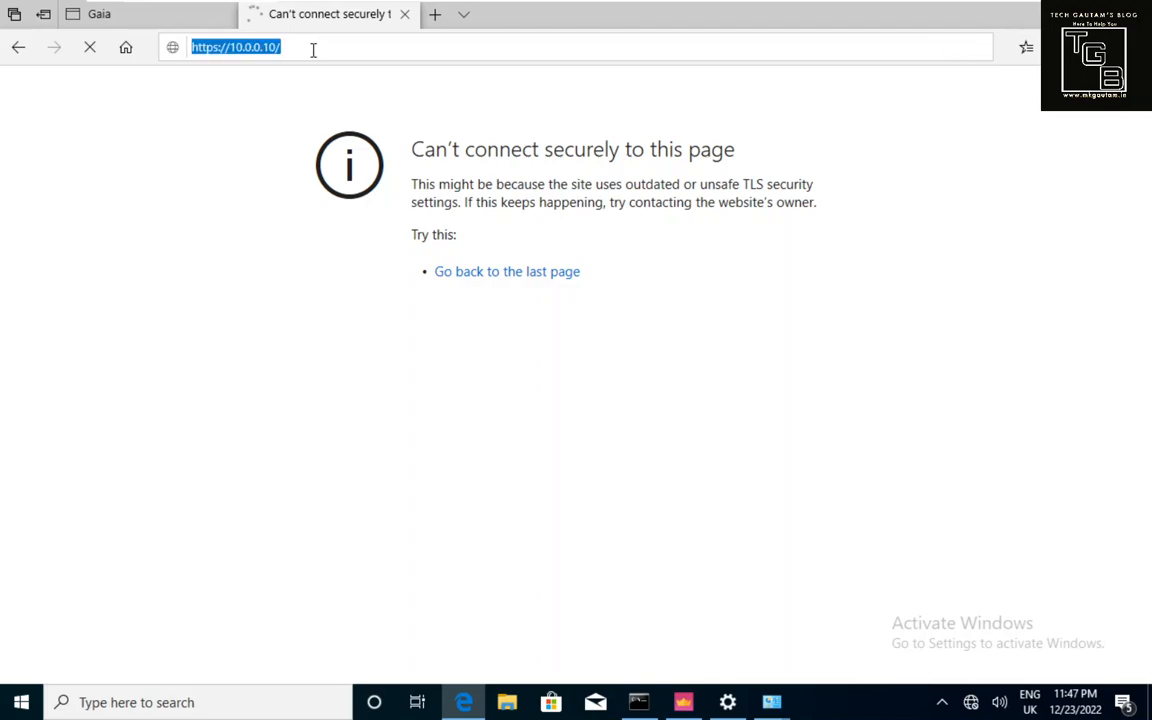
pyautogui.click(313, 49)
pyautogui.press('BackSpace')
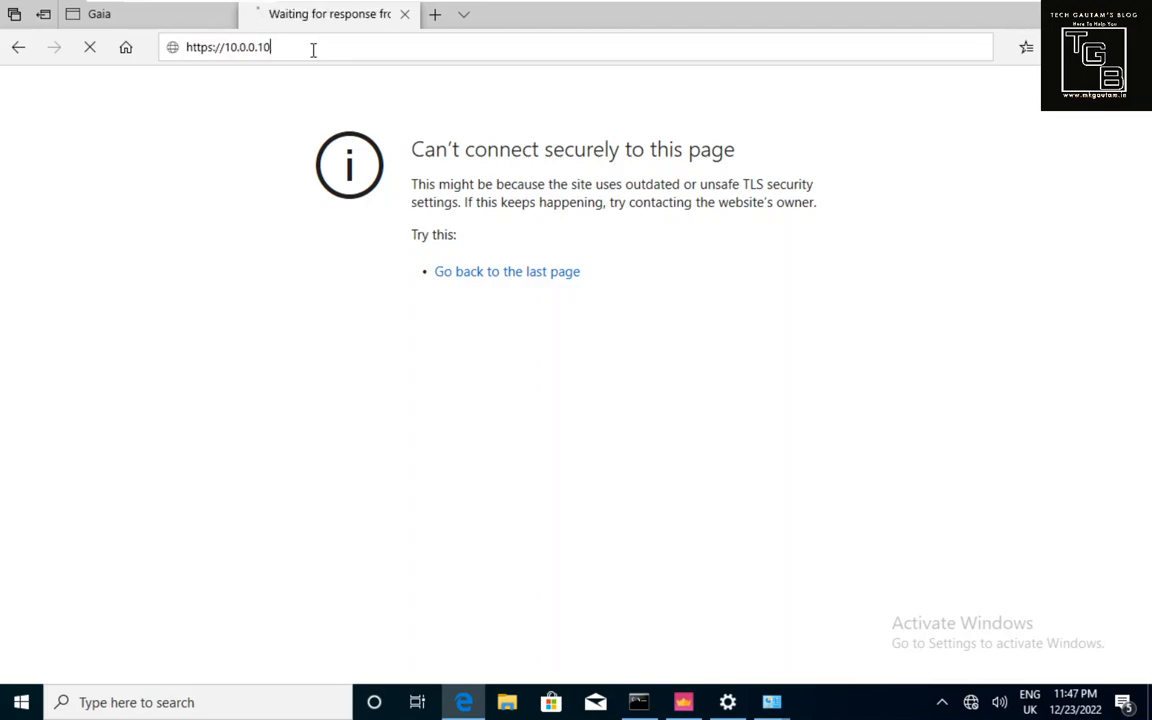
pyautogui.press('Return')
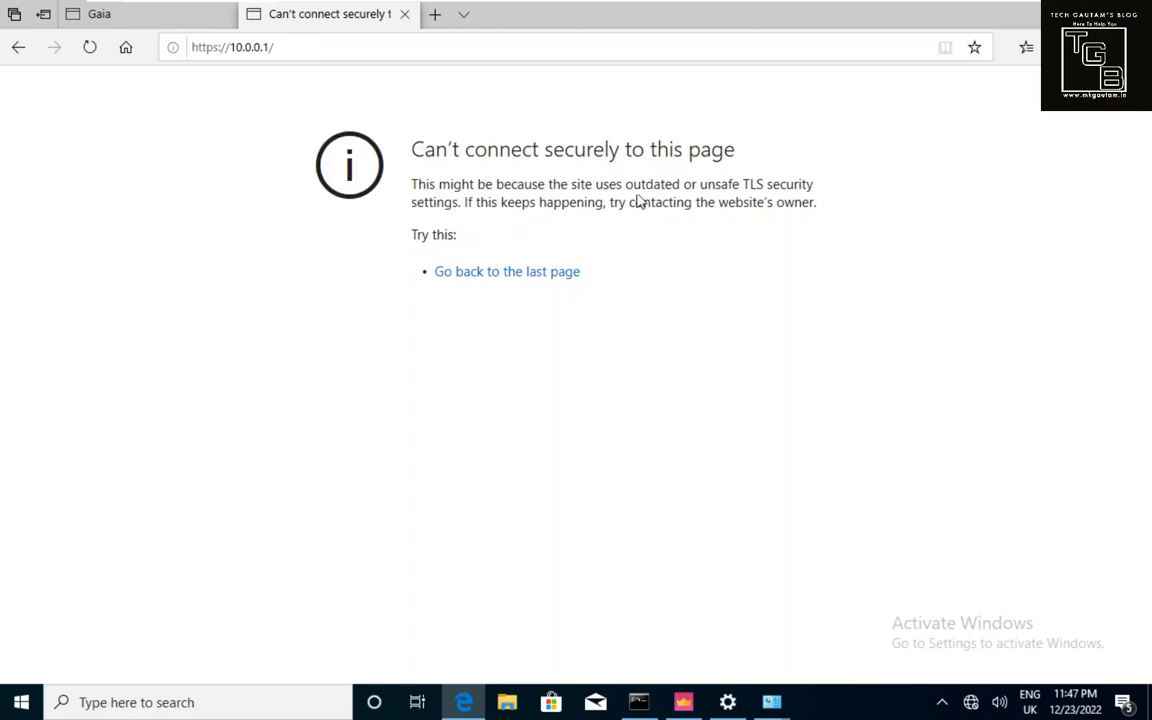
pyautogui.click(538, 284)
pyautogui.click(1038, 22)
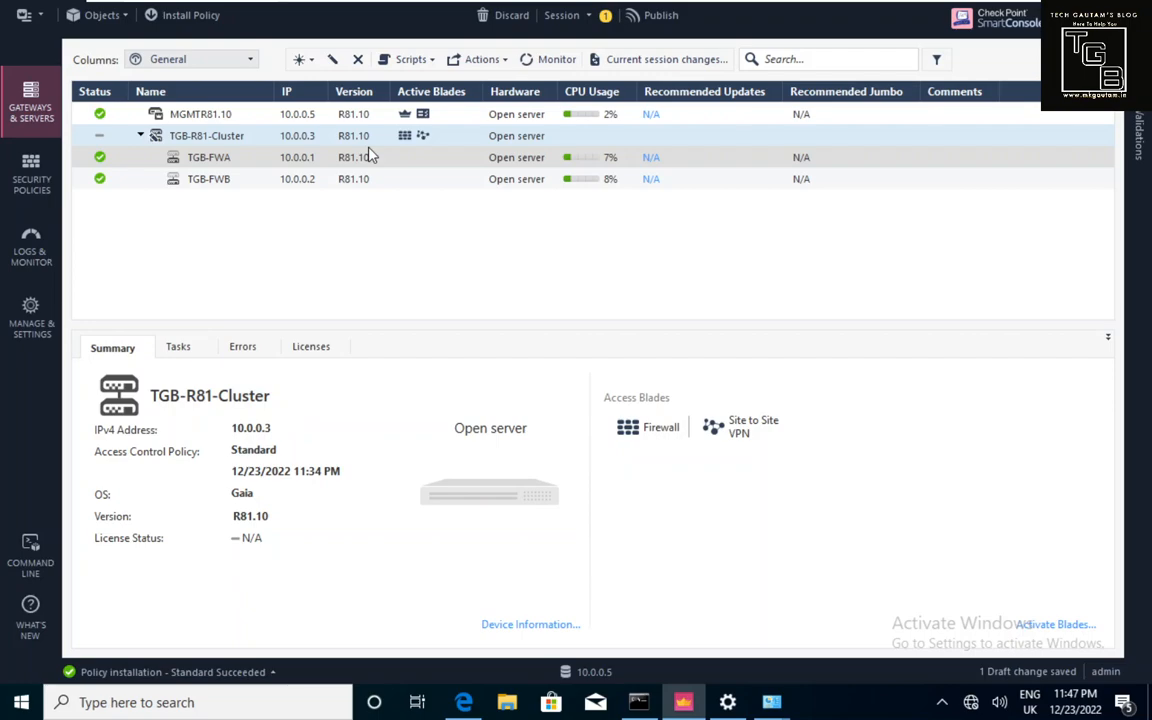
# Switch SmartConsole to the Security Policies view, then to Gateways & Servers.
pyautogui.click(33, 182)
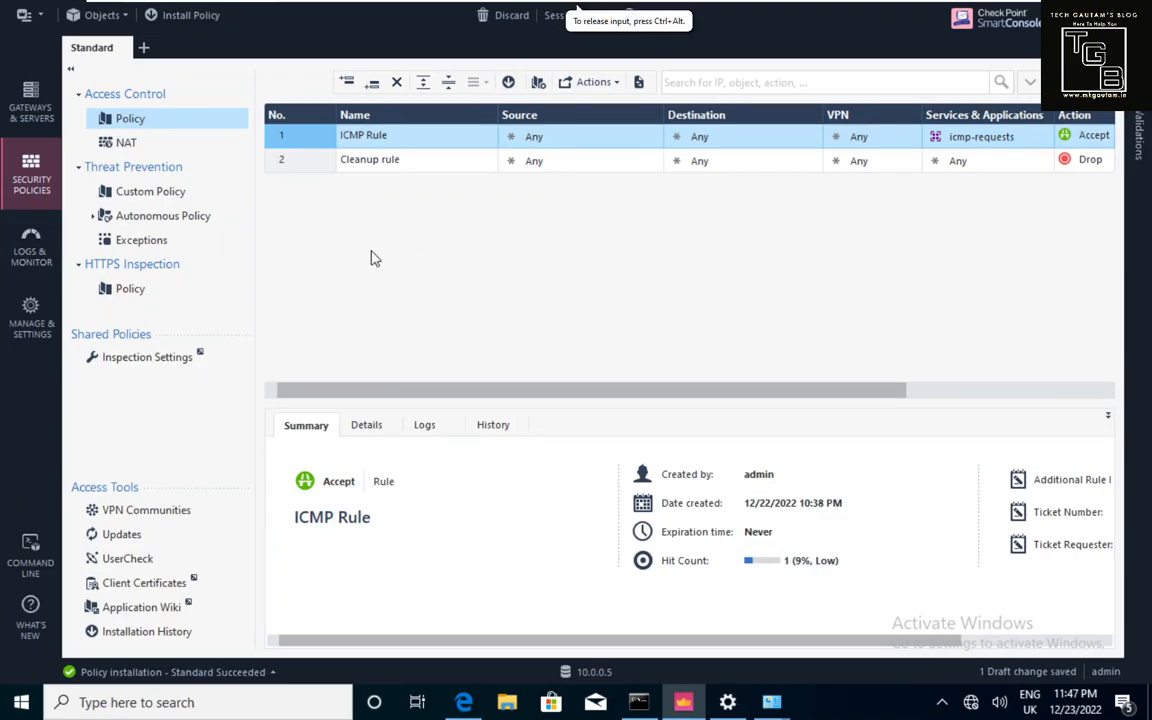
pyautogui.click(36, 104)
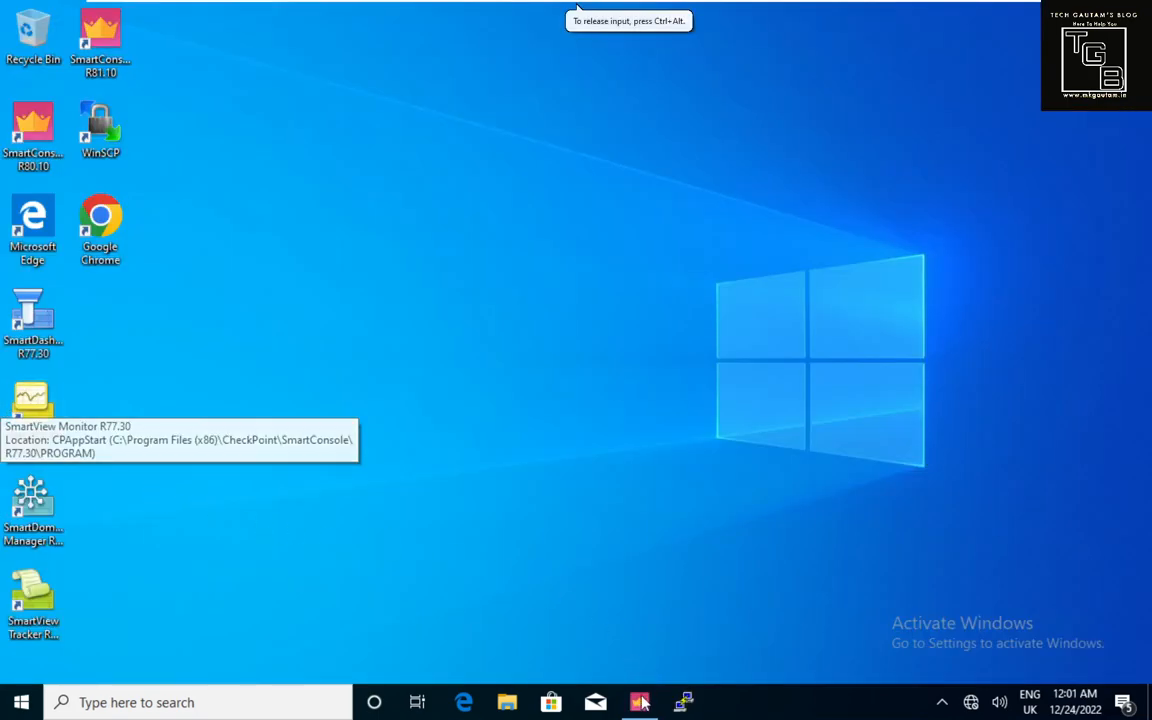
# Attempt a PuTTY SSH session to 10.0.0.1, dismiss the timeout error, and close the window.
pyautogui.click(640, 702)
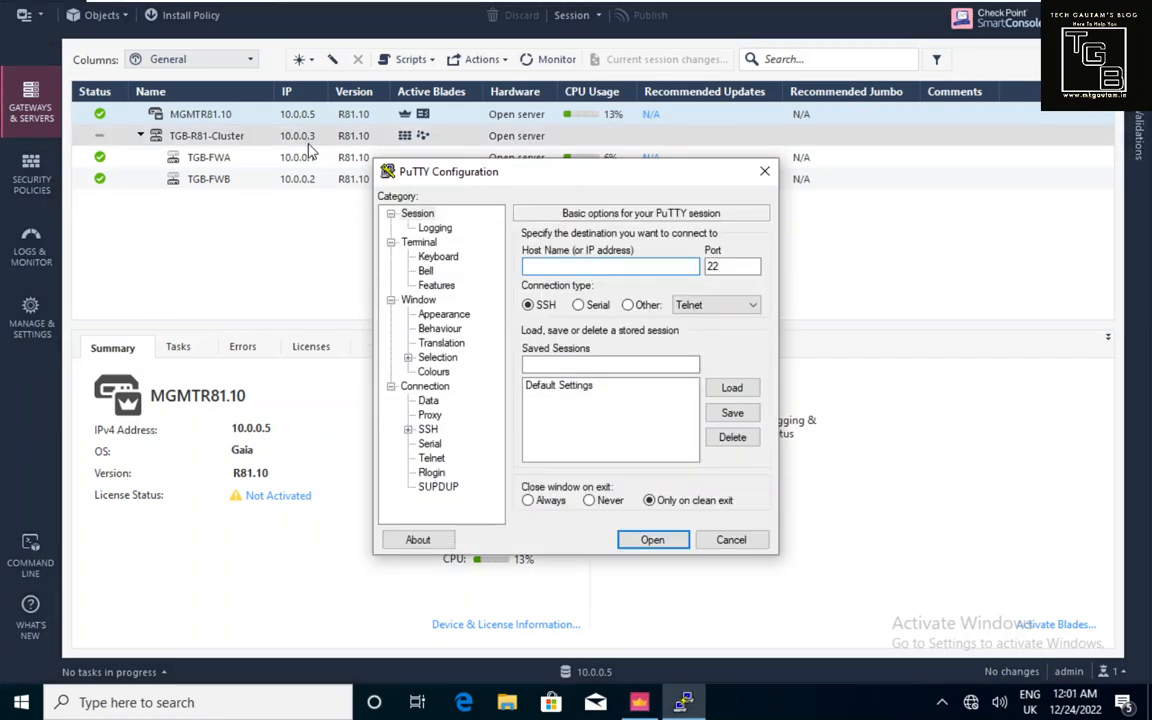
pyautogui.write('10.0.0.')
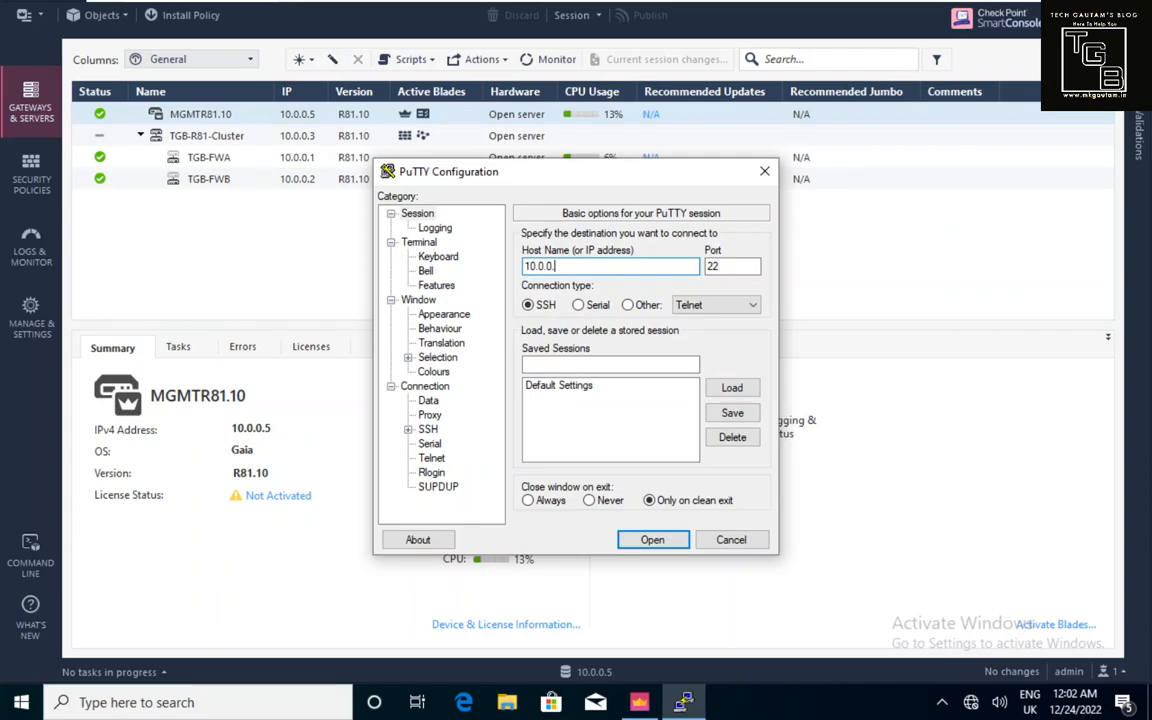
pyautogui.write('1')
pyautogui.press('Return')
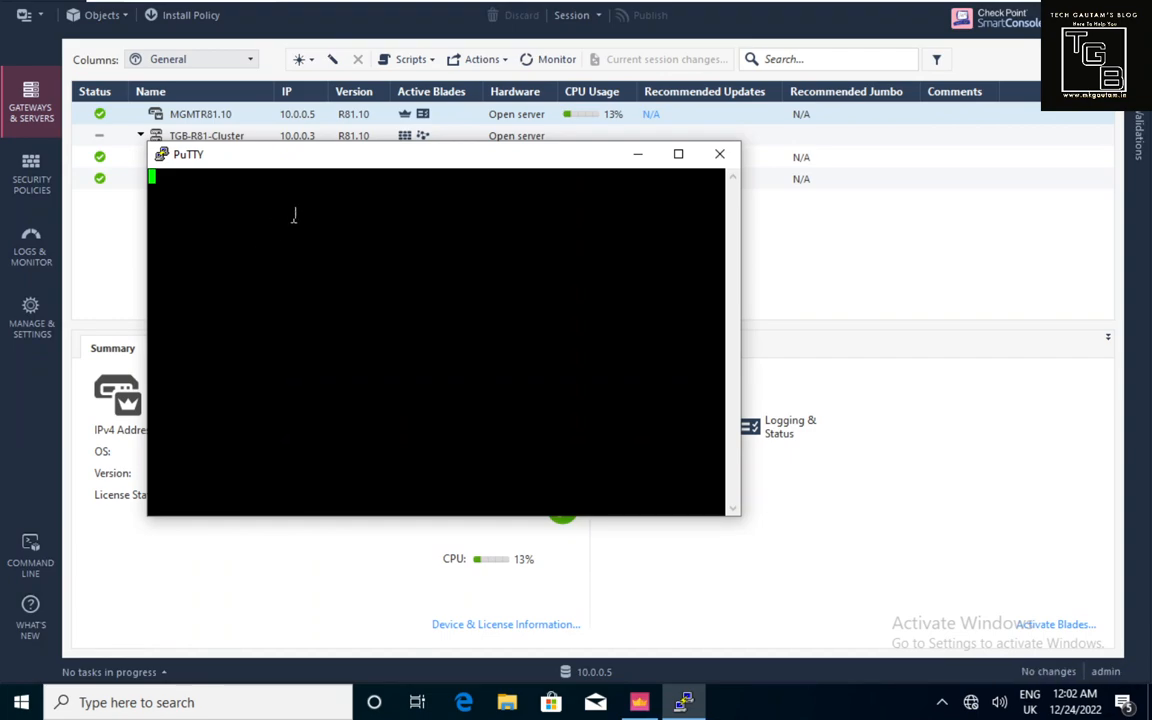
pyautogui.moveTo(319, 165); pyautogui.dragTo(369, 180)
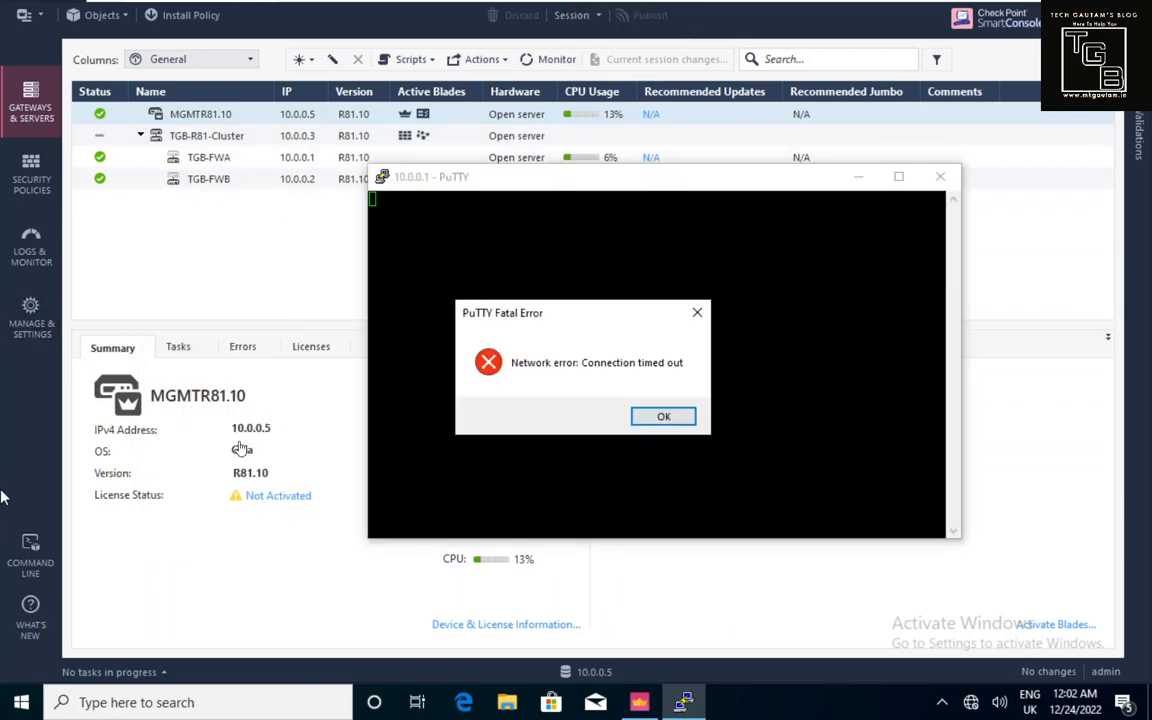
pyautogui.click(663, 418)
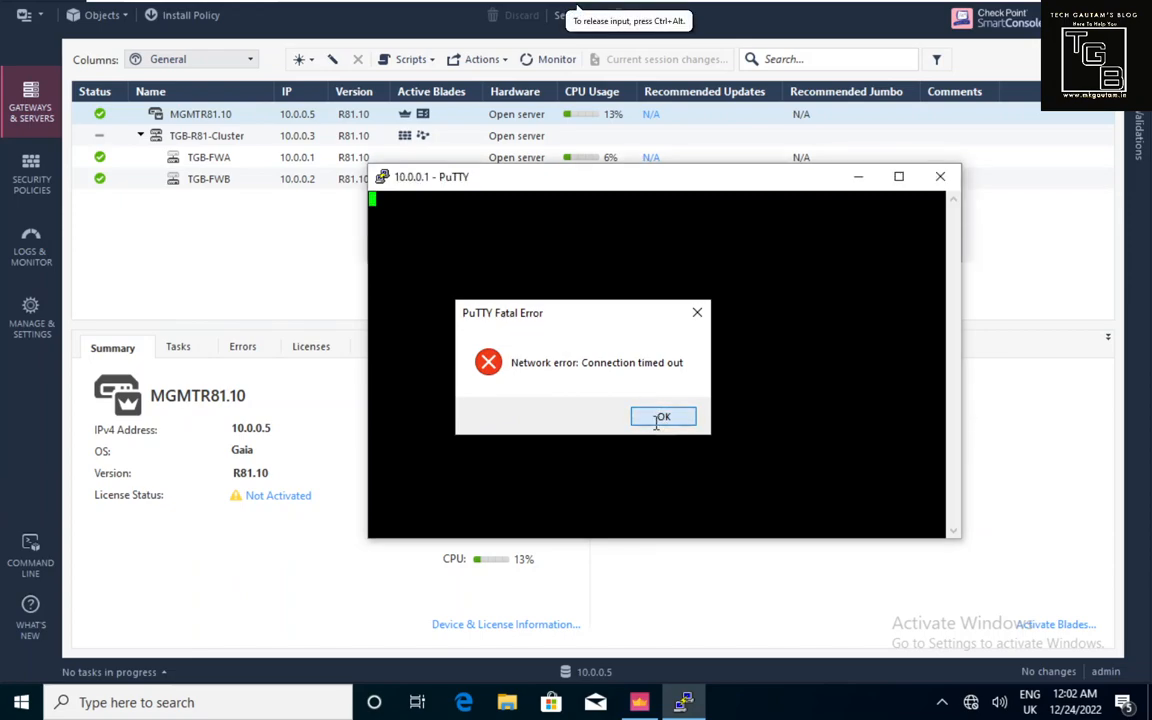
pyautogui.click(687, 702)
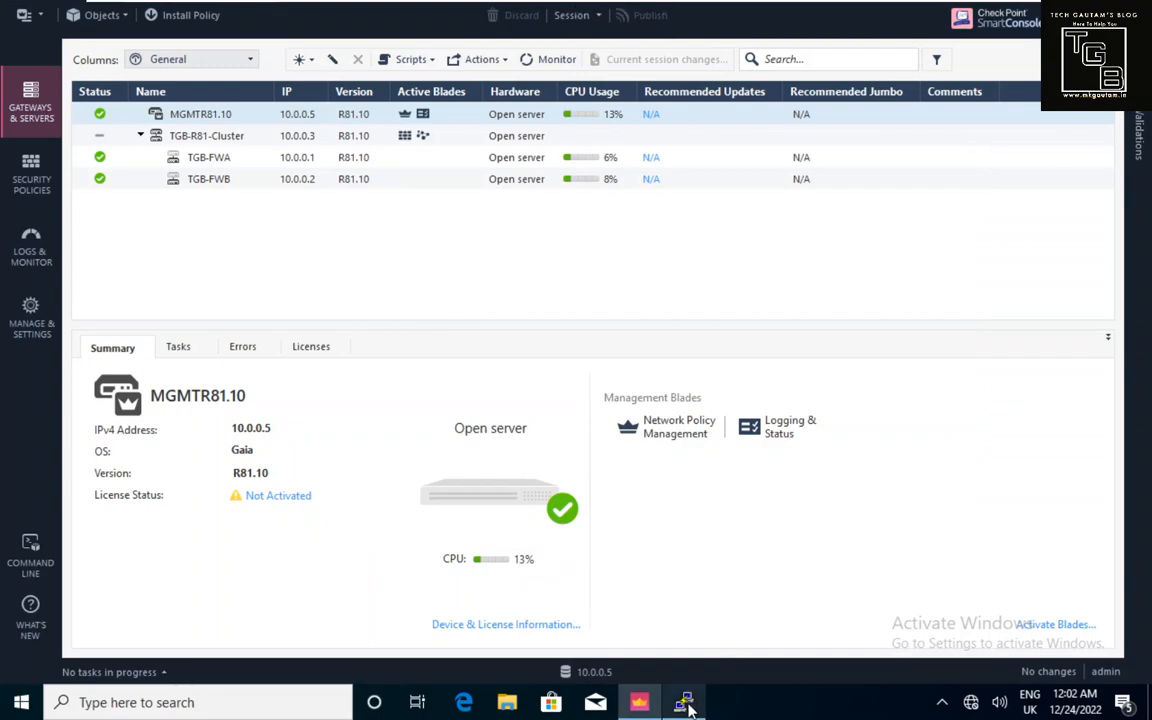
pyautogui.click(687, 702)
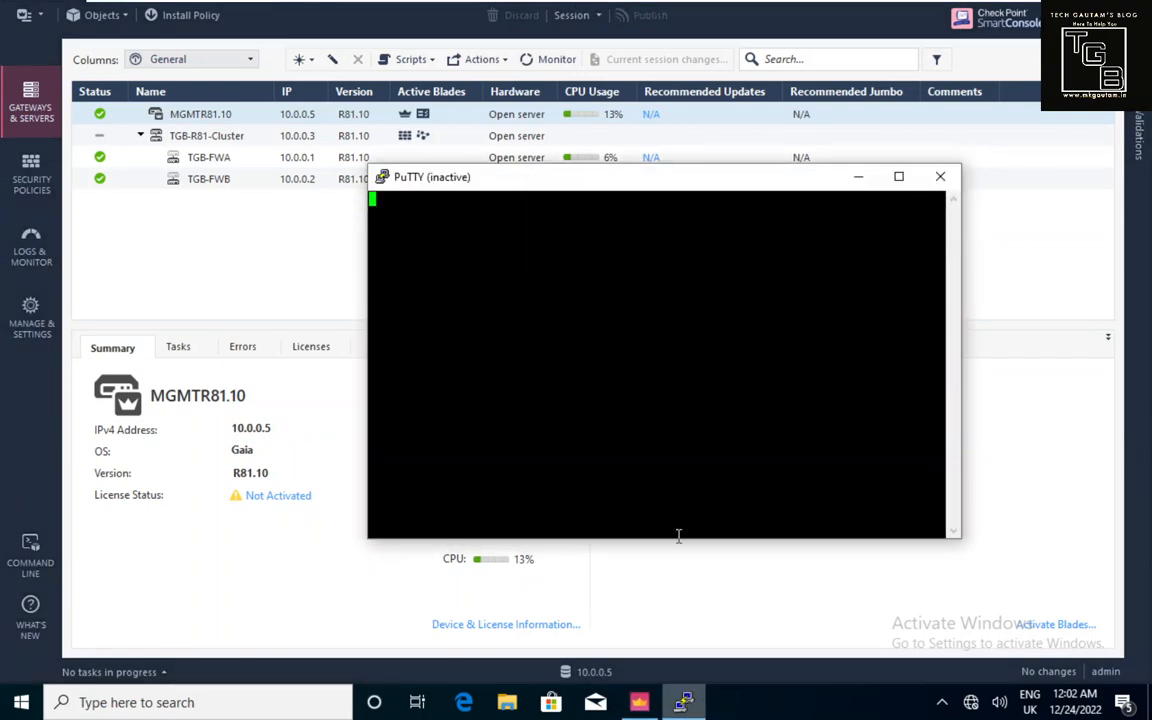
pyautogui.click(943, 177)
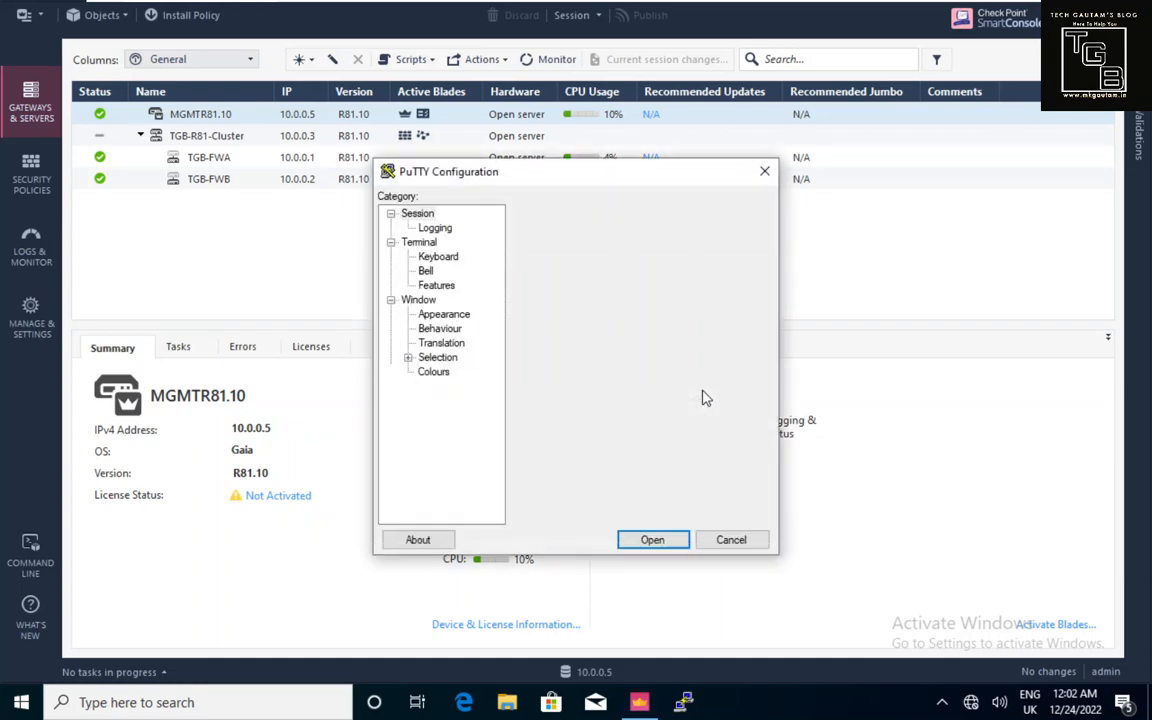
# Attempt an SSH session to 10.0.0.2 and dismiss its connection-timed-out error.
pyautogui.write('10.0.0.2')
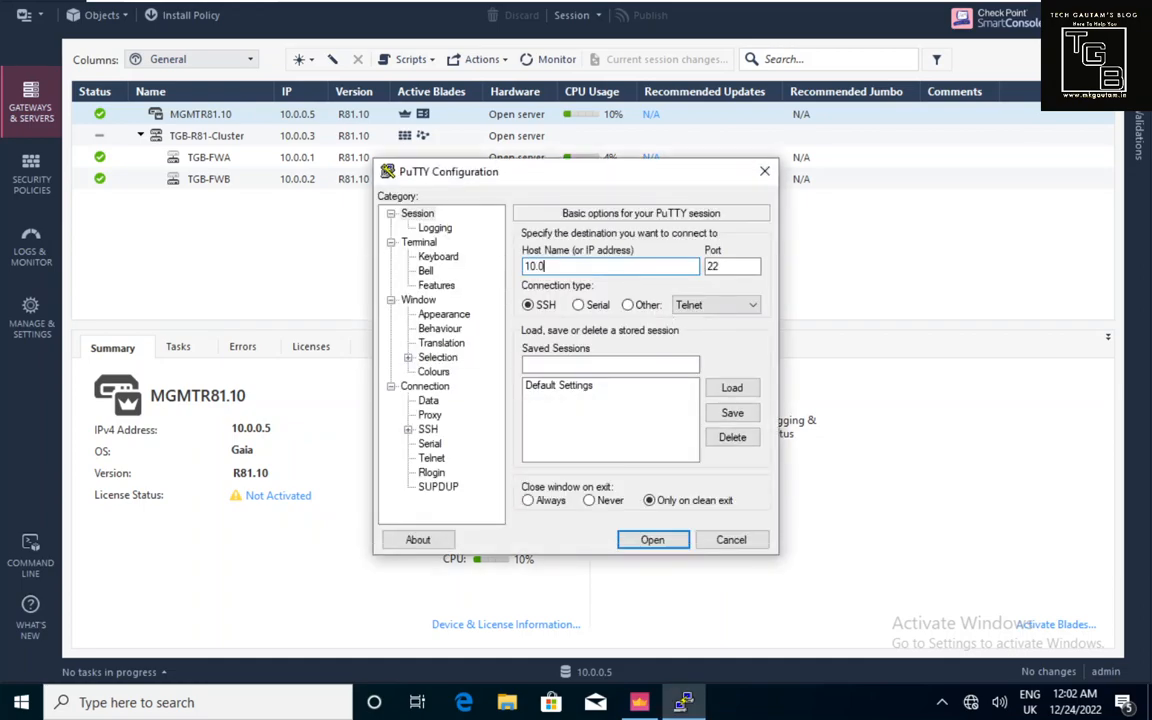
pyautogui.click(660, 538)
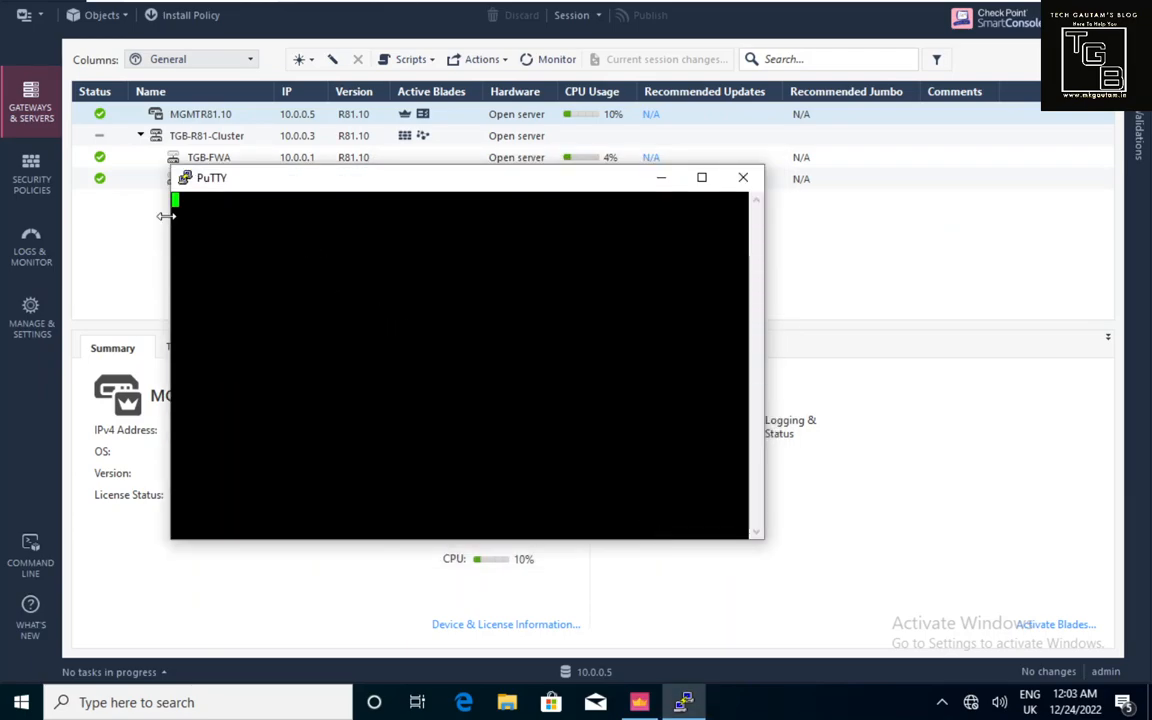
pyautogui.click(46, 180)
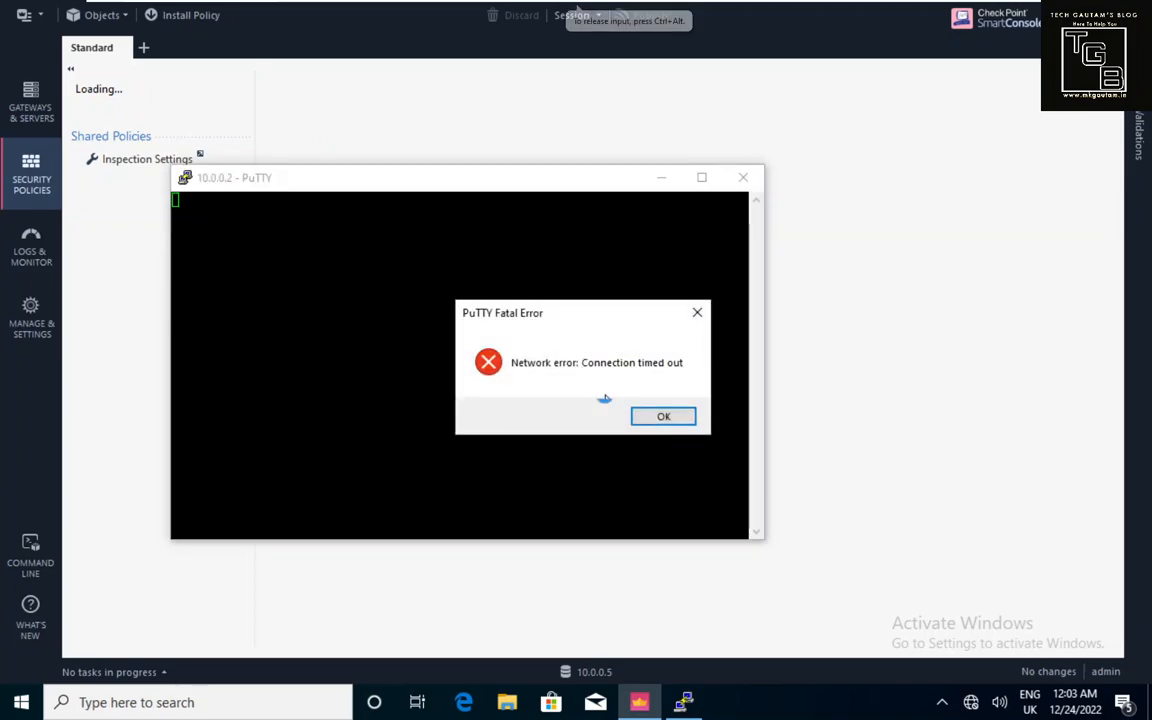
pyautogui.click(665, 416)
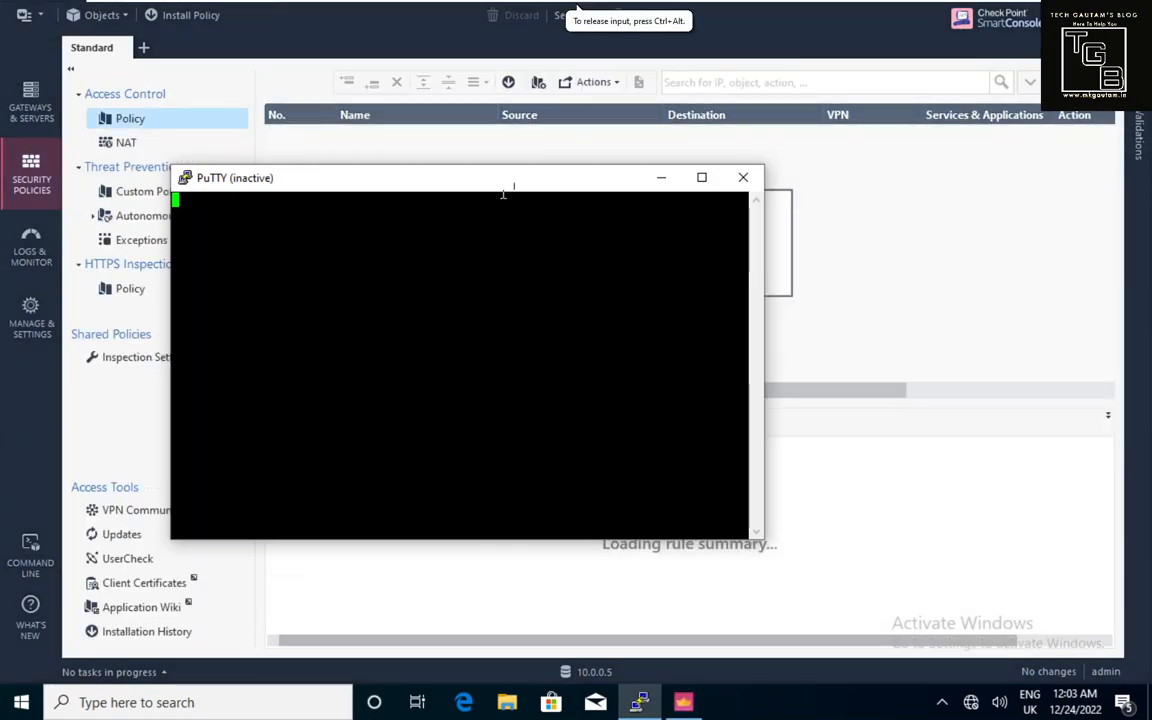
# Add the ssh and https services to the ICMP Rule alongside icmp-requests.
pyautogui.click(664, 180)
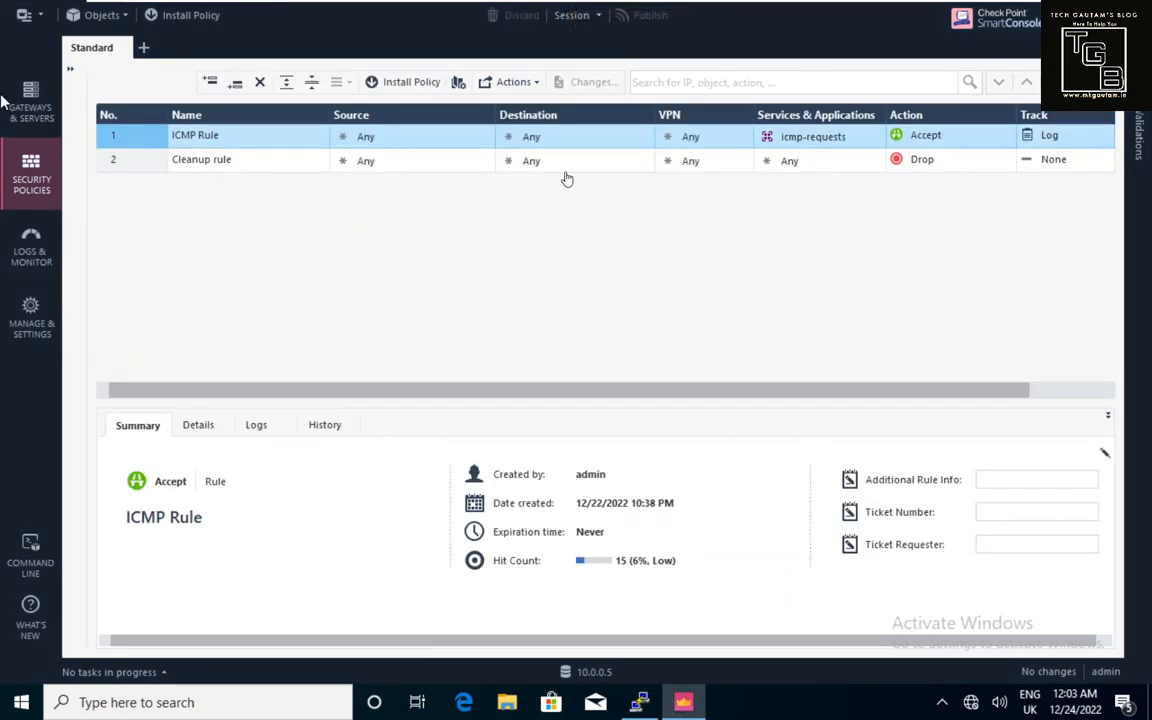
pyautogui.click(876, 136)
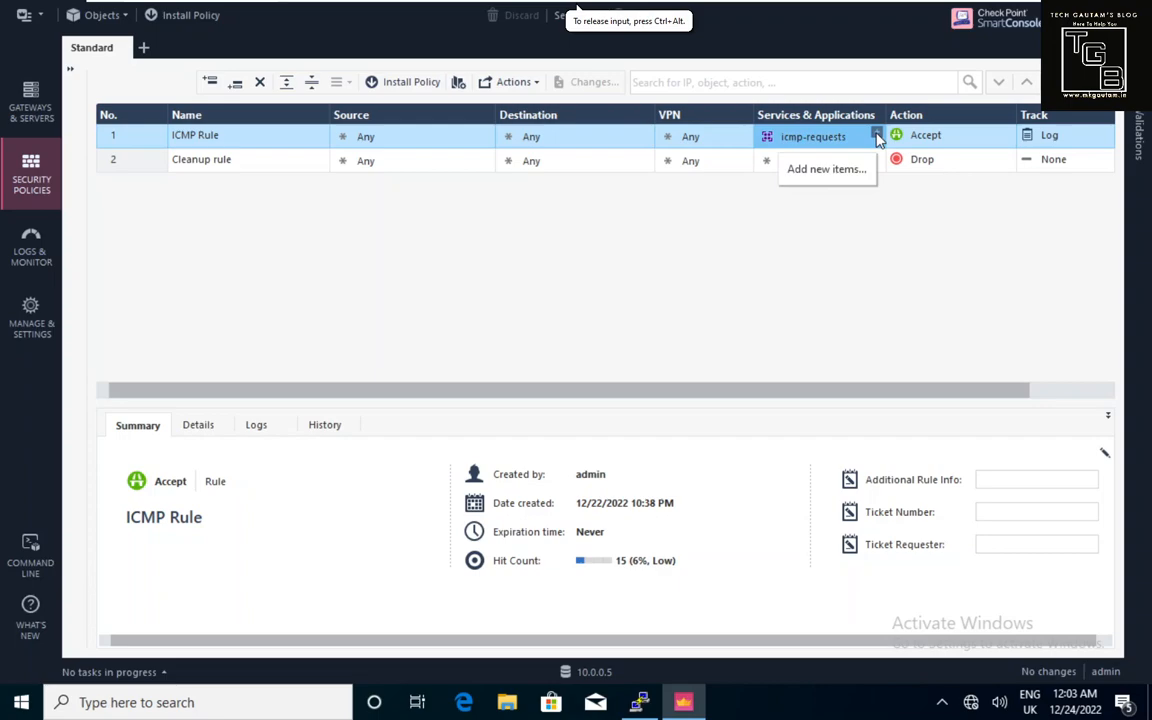
pyautogui.click(876, 136)
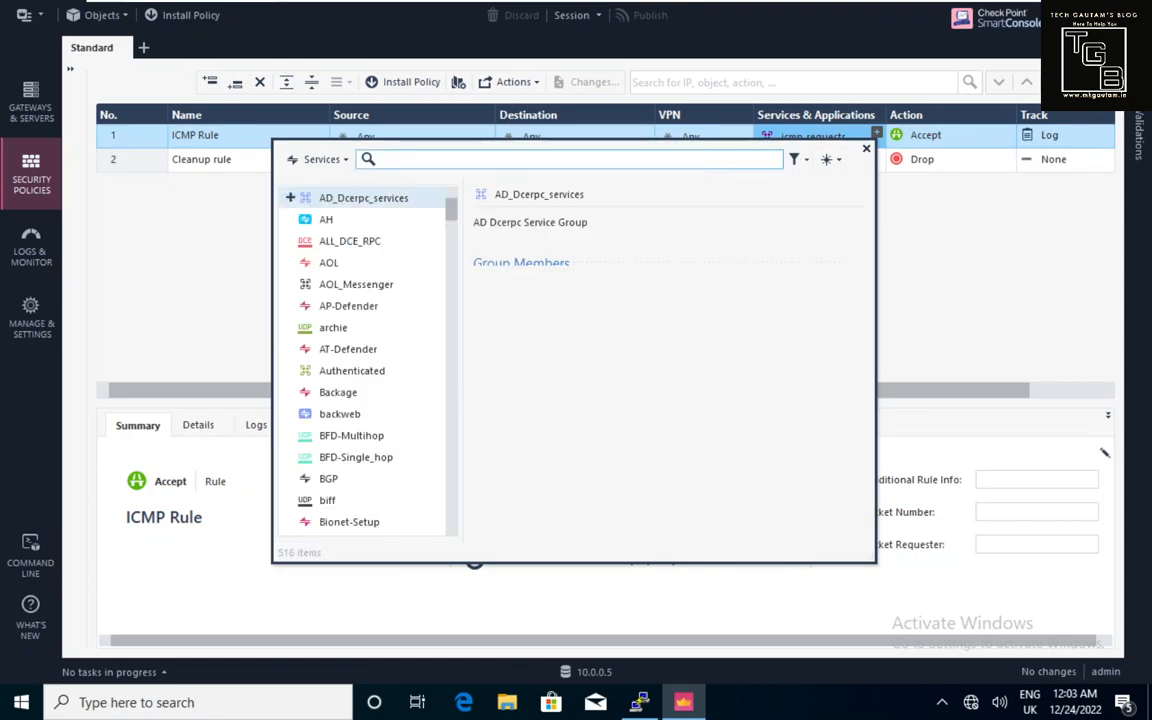
pyautogui.write('ssh')
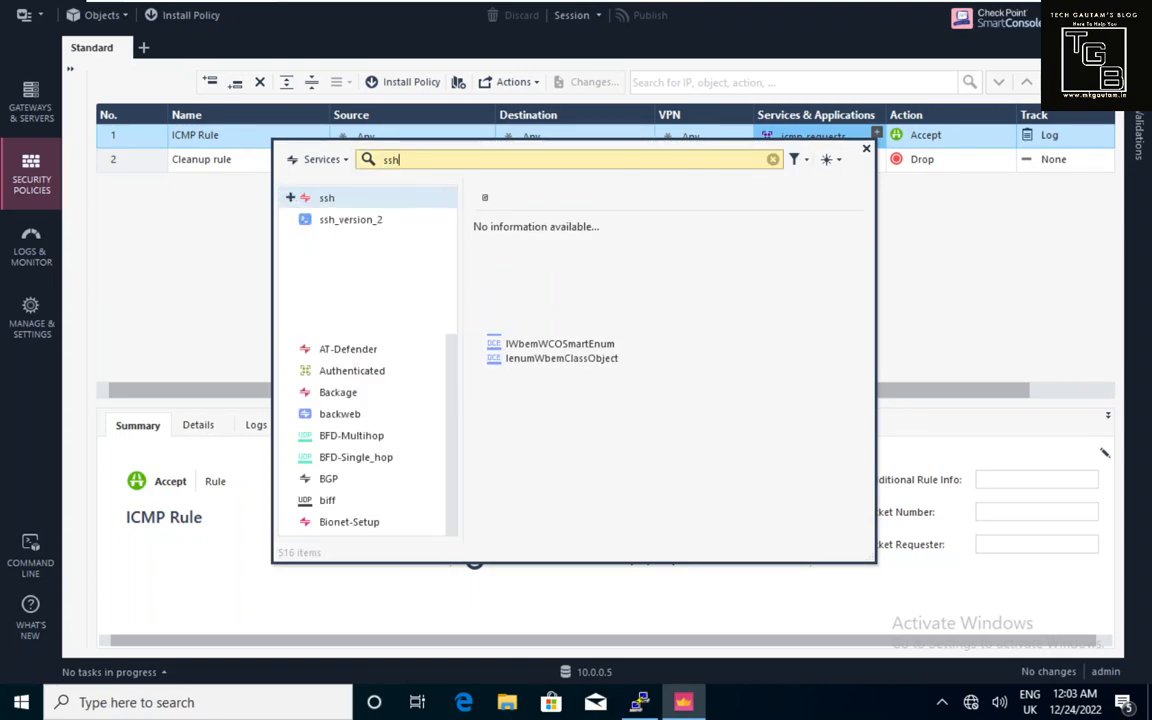
pyautogui.click(291, 198)
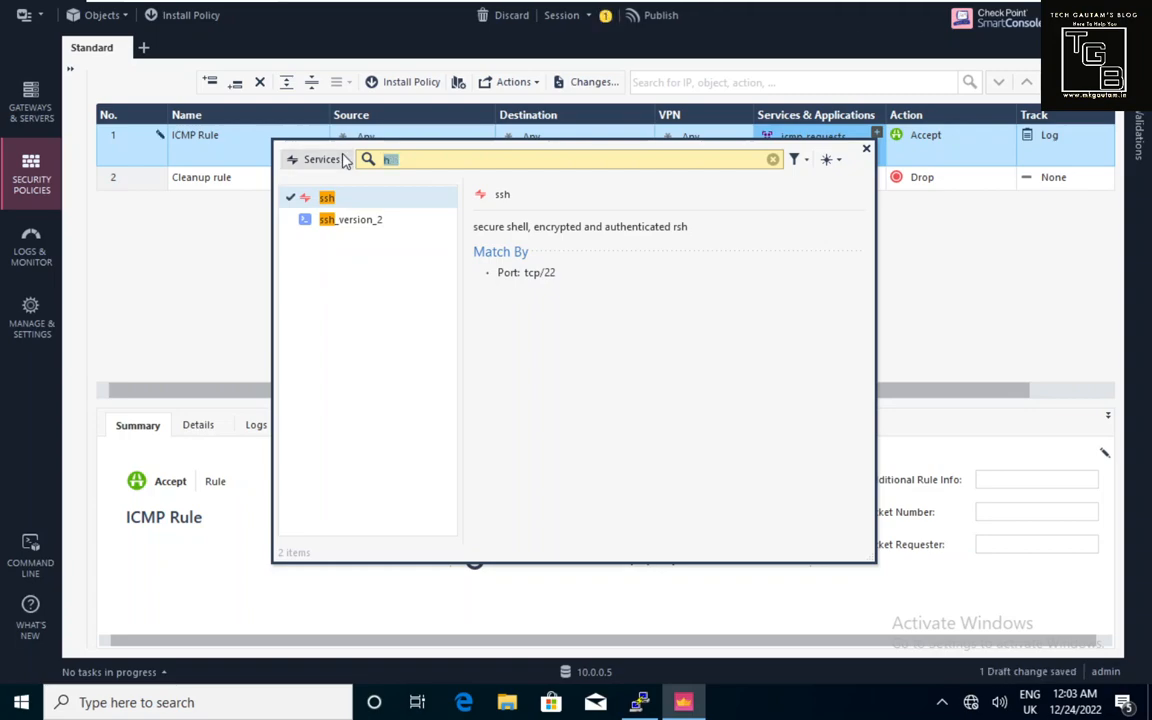
pyautogui.write('tps')
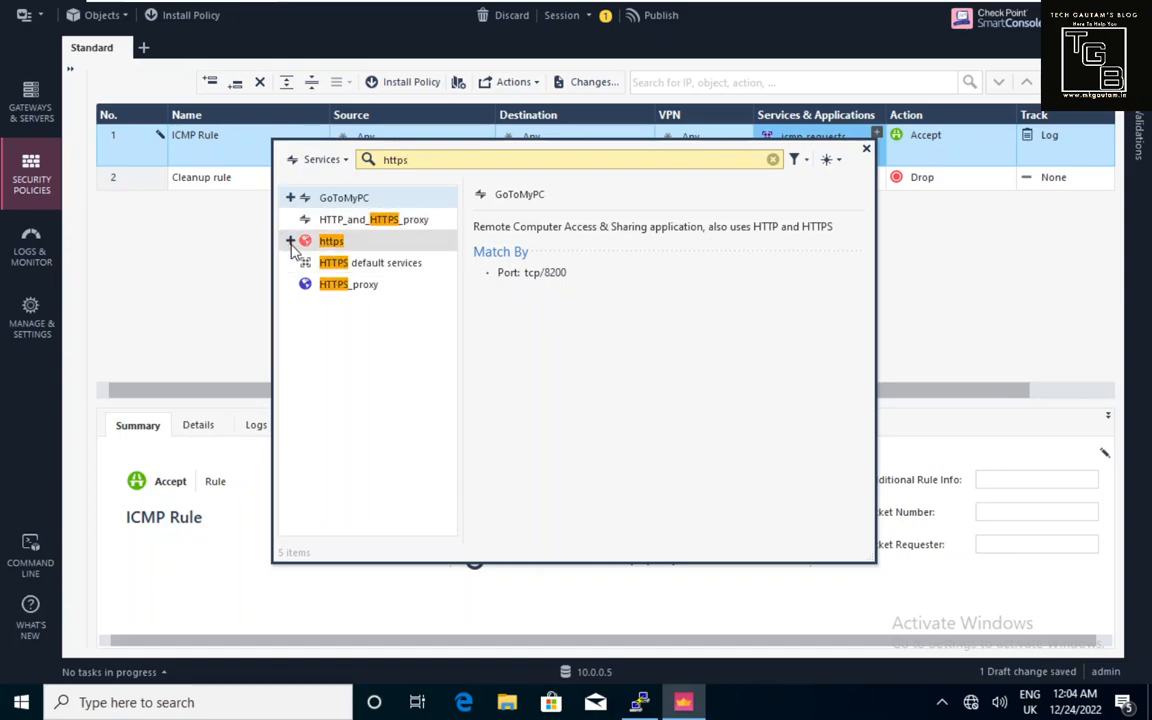
pyautogui.click(290, 240)
pyautogui.click(226, 283)
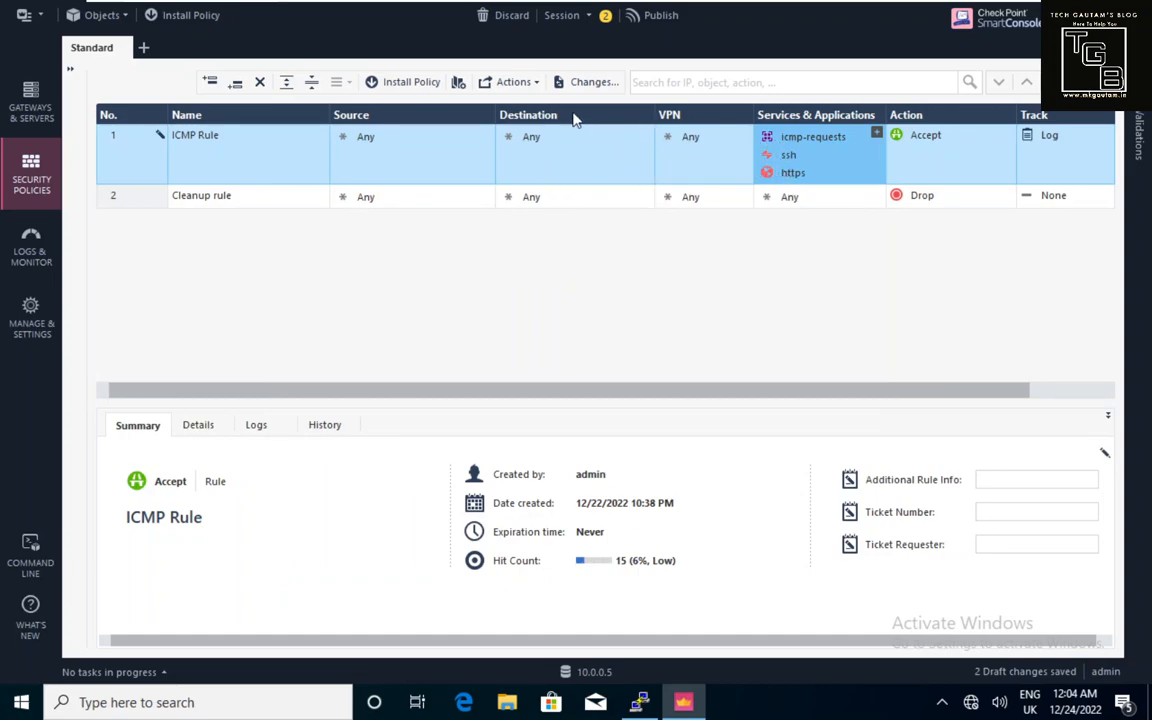
# Publish the ICMP Rule changes and install the Standard policy on TGB-R81-Cluster, viewing task progress.
pyautogui.click(642, 22)
pyautogui.click(658, 470)
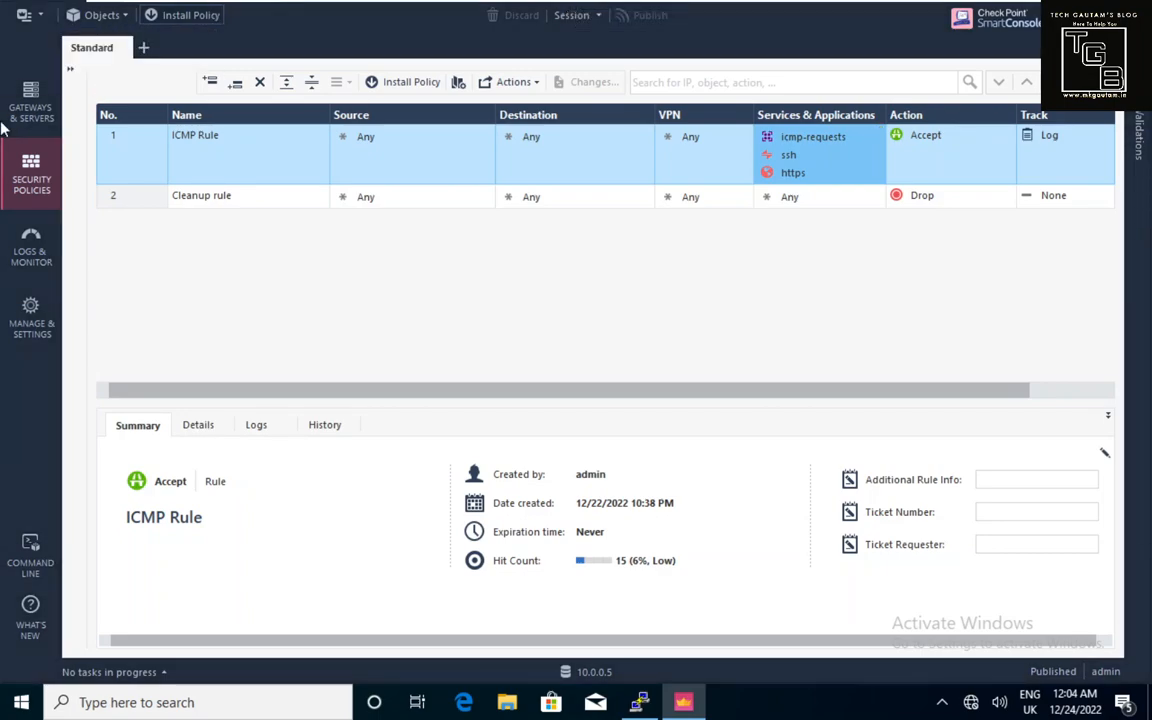
pyautogui.click(183, 15)
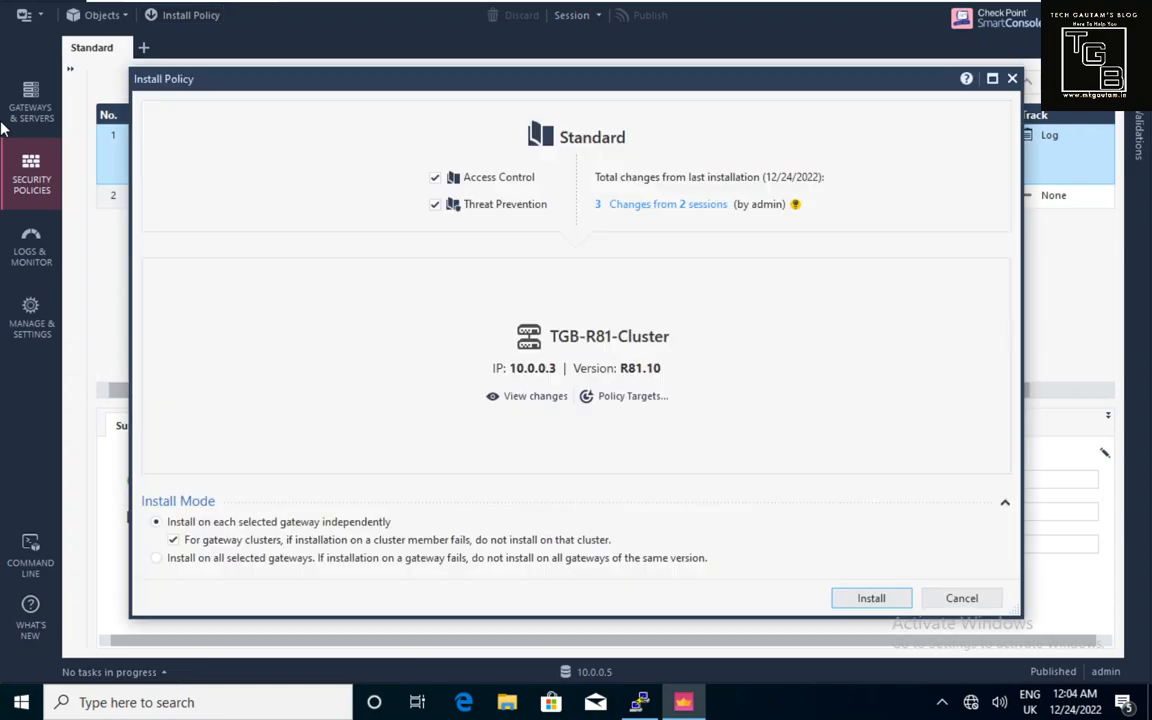
pyautogui.click(861, 600)
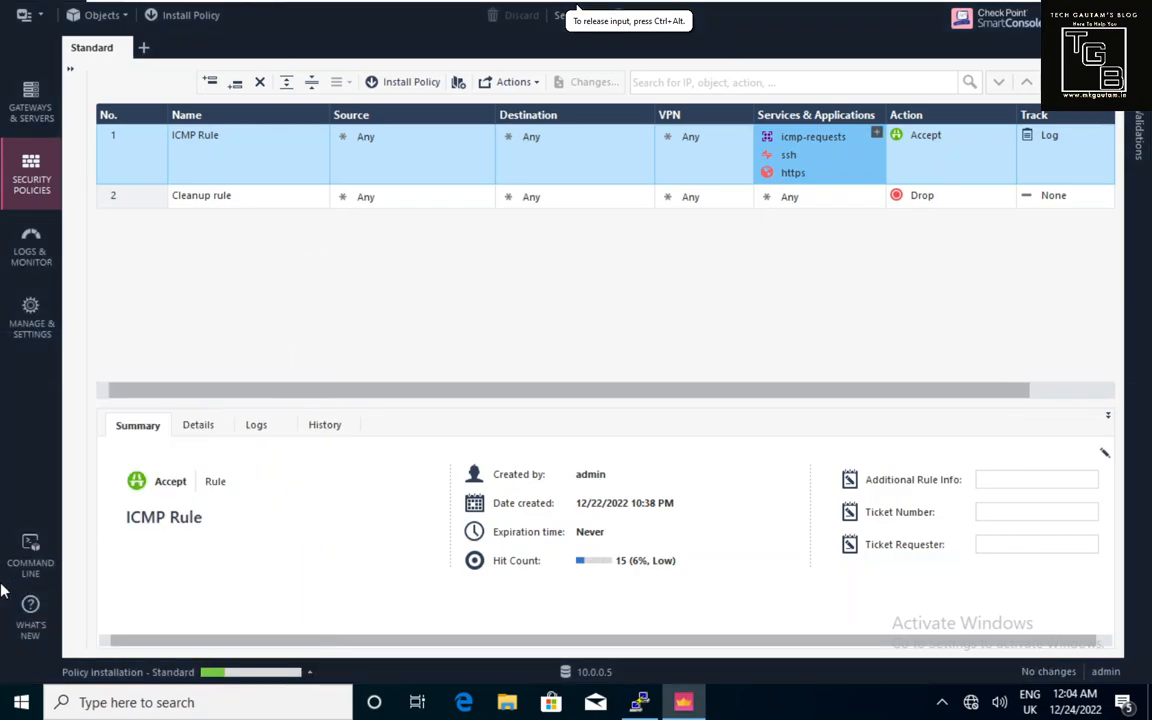
pyautogui.click(307, 676)
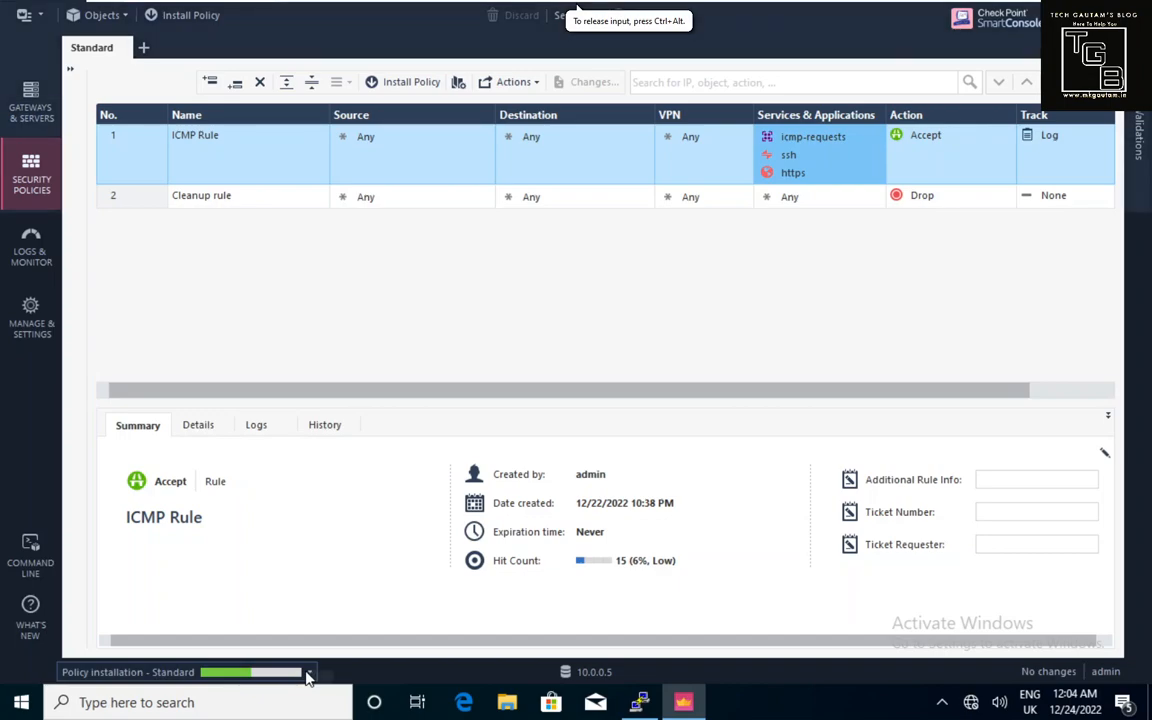